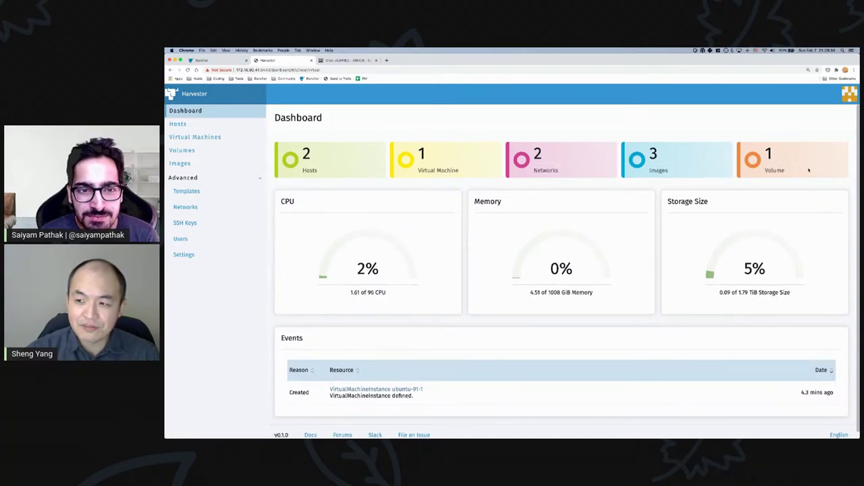
# - Show Harvester's three existing images, then open a new browser tab and start typing 'cloud'
pyautogui.click(191, 166)
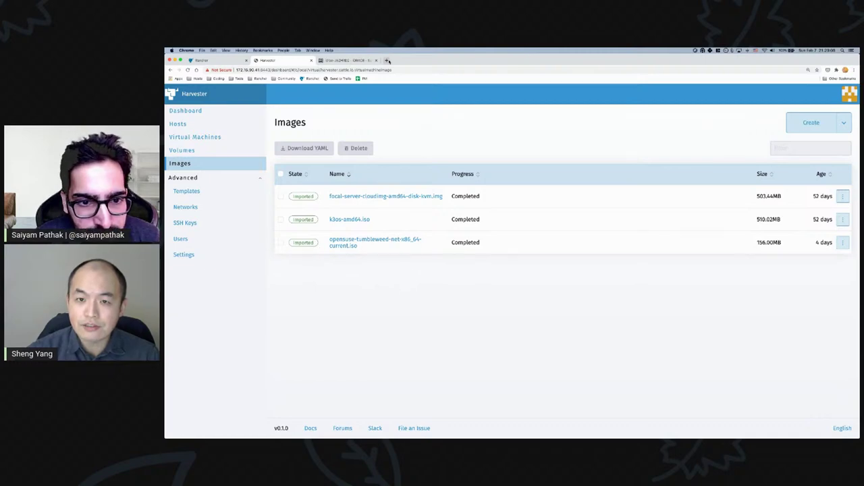
pyautogui.click(387, 60)
pyautogui.write('cl')
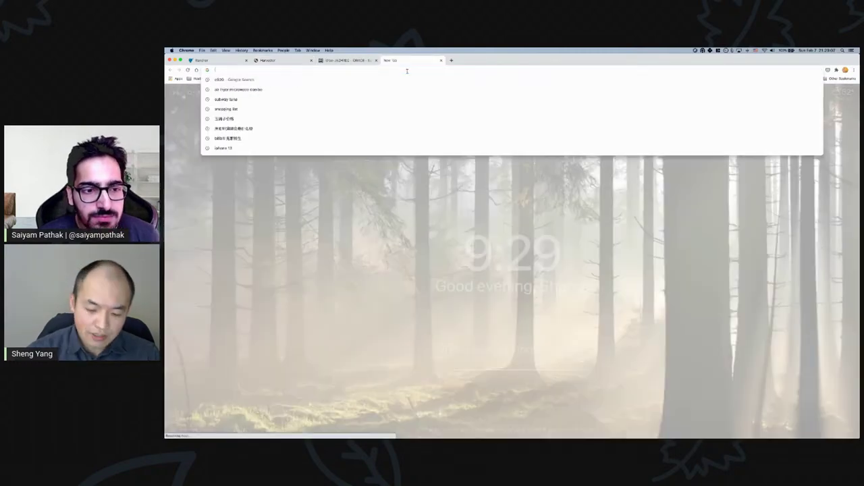
pyautogui.write('oud')
# - Search 'ubuntu cloud' and open the Ubuntu 18.04 Bionic current/ cloud-images listing
pyautogui.press('BackSpace')
pyautogui.press('BackSpace')
pyautogui.press('BackSpace')
pyautogui.press('BackSpace')
pyautogui.press('BackSpace')
pyautogui.press('BackSpace')
pyautogui.write('ubuntu cloud')
pyautogui.press('Return')
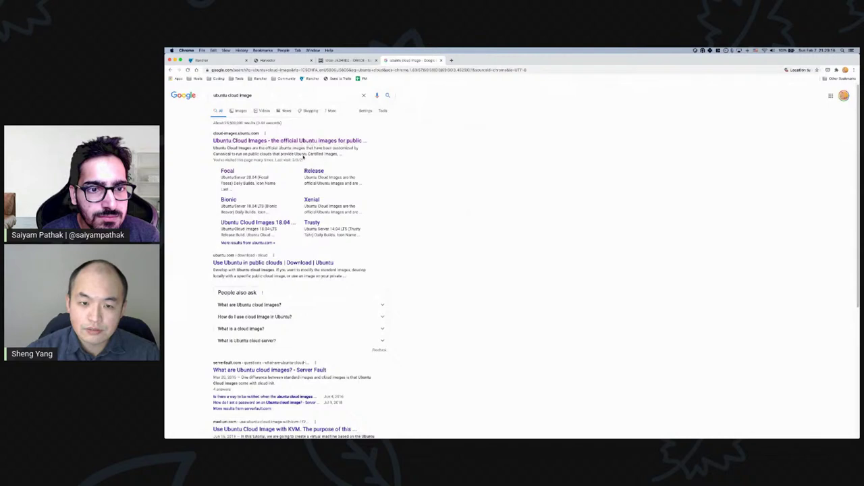
pyautogui.click(228, 200)
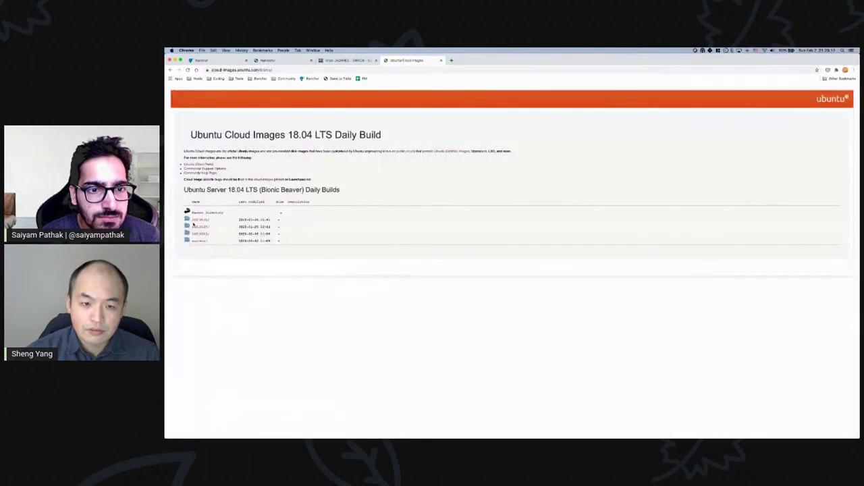
pyautogui.click(200, 235)
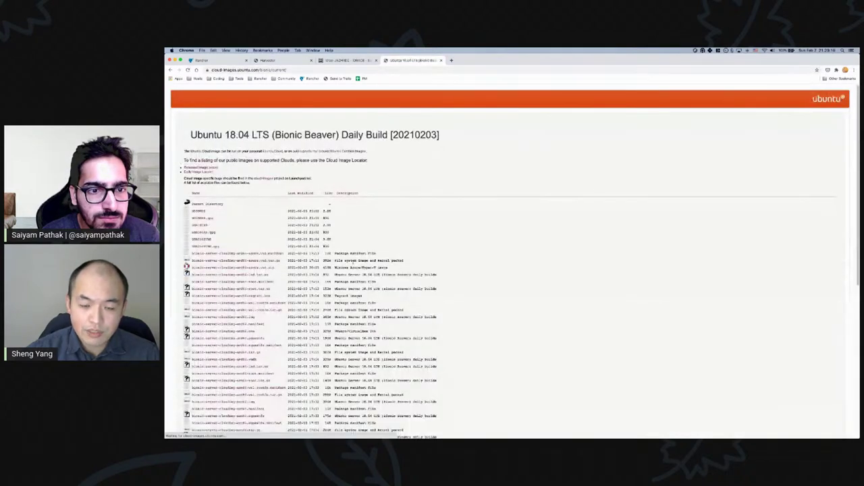
# - Copy the bionic-server-cloudimg-amd64.img link and start a new image in Harvester
pyautogui.press('super+equal')
pyautogui.press('super+equal')
pyautogui.press('super+equal')
pyautogui.press('super+equal')
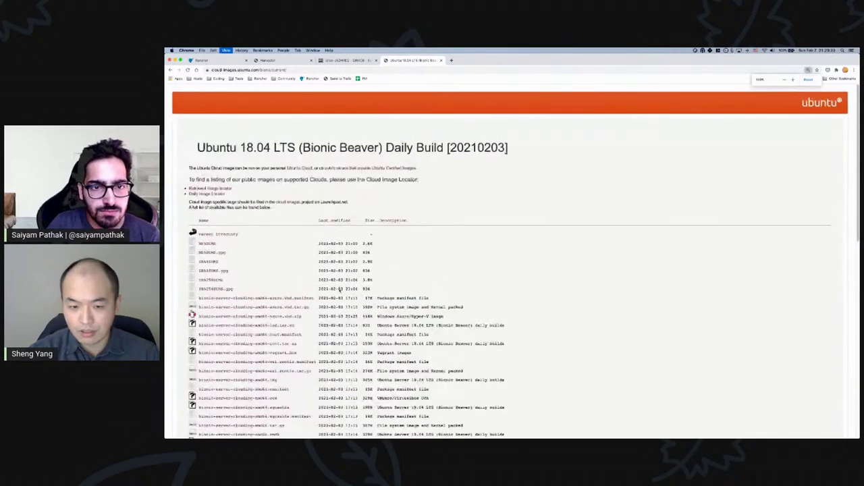
pyautogui.scroll(-5, 340, 290)
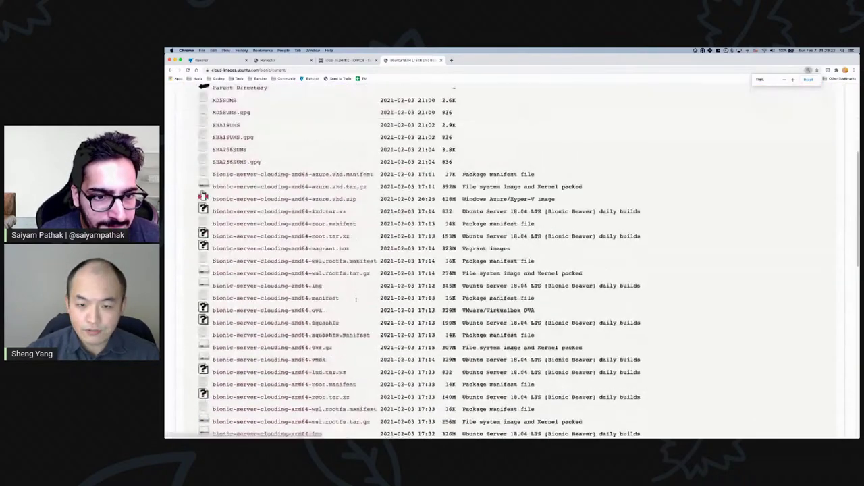
pyautogui.press('super+equal')
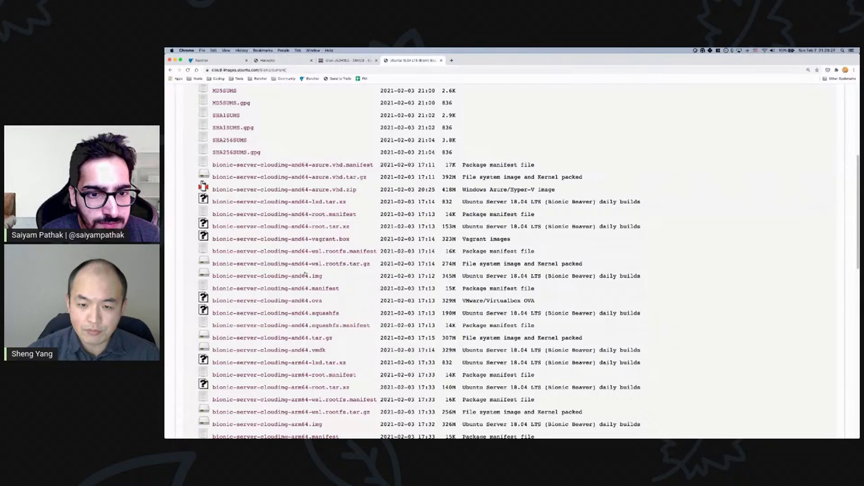
pyautogui.rightClick(320, 276)
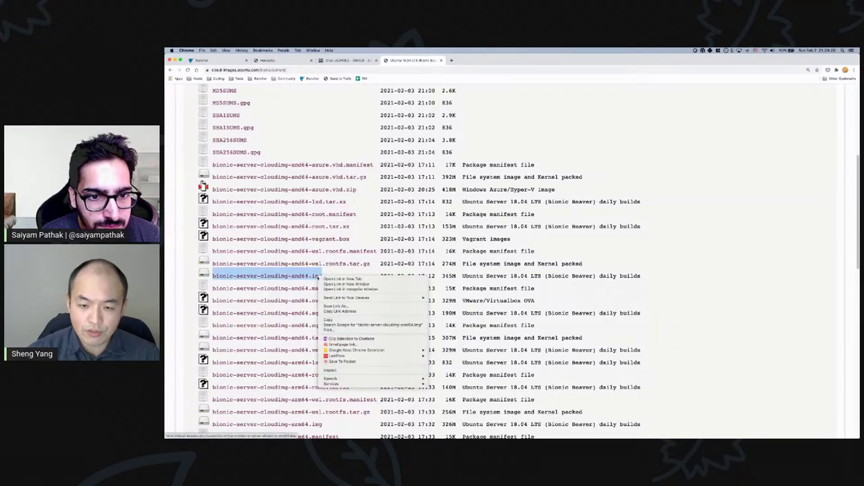
pyautogui.click(340, 311)
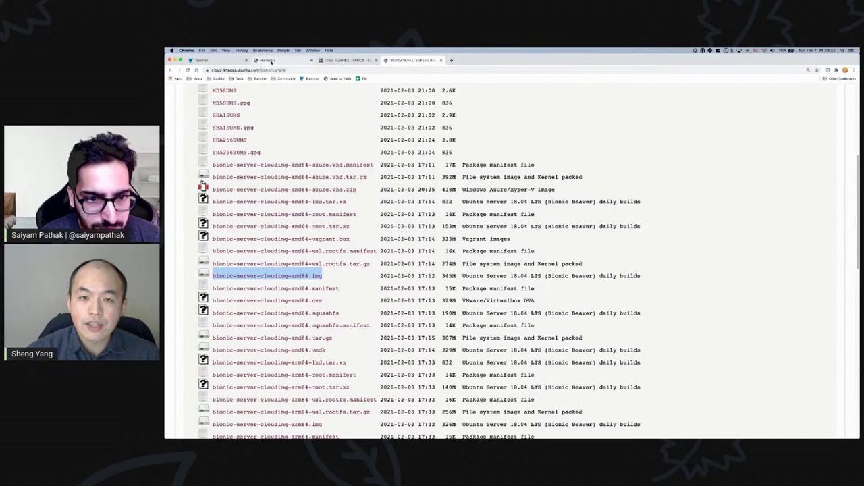
pyautogui.click(284, 60)
pyautogui.click(804, 124)
# - Paste the bionic-server-cloudimg-amd64.img URL into the URL field and create the image
pyautogui.click(430, 183)
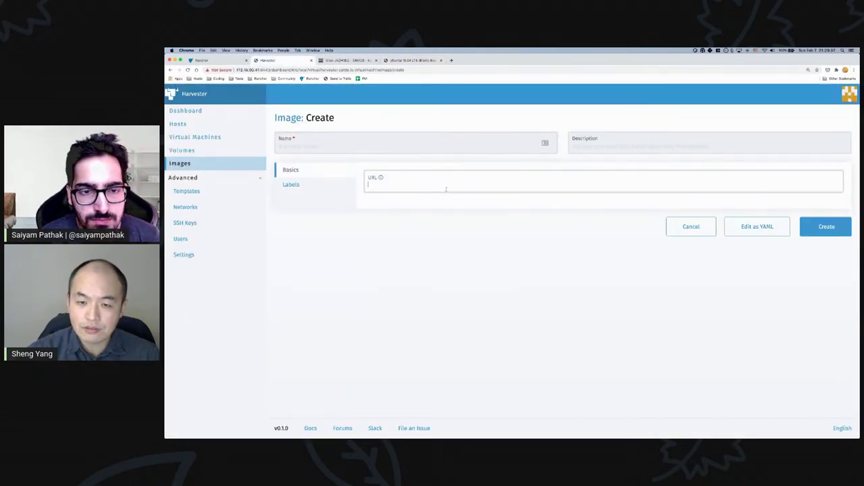
pyautogui.write('https://cloud-images.ubuntu.com/bionic/current/bionic-server-cloudimg-amd64.img')
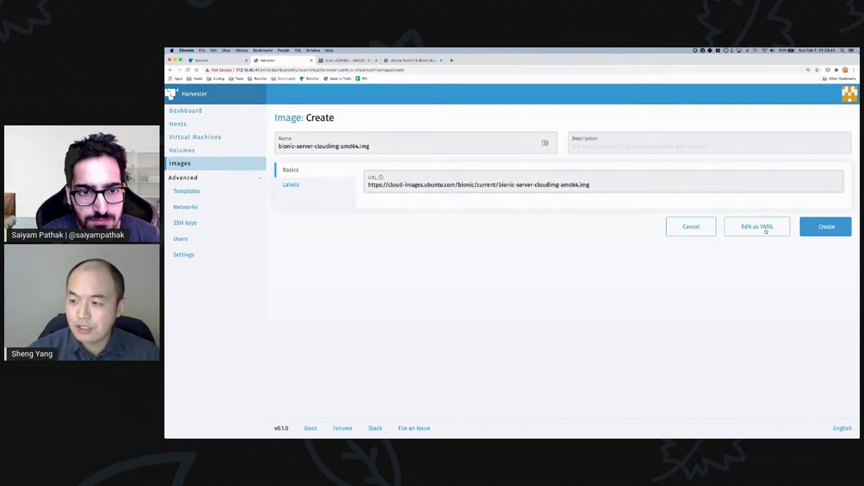
pyautogui.click(827, 228)
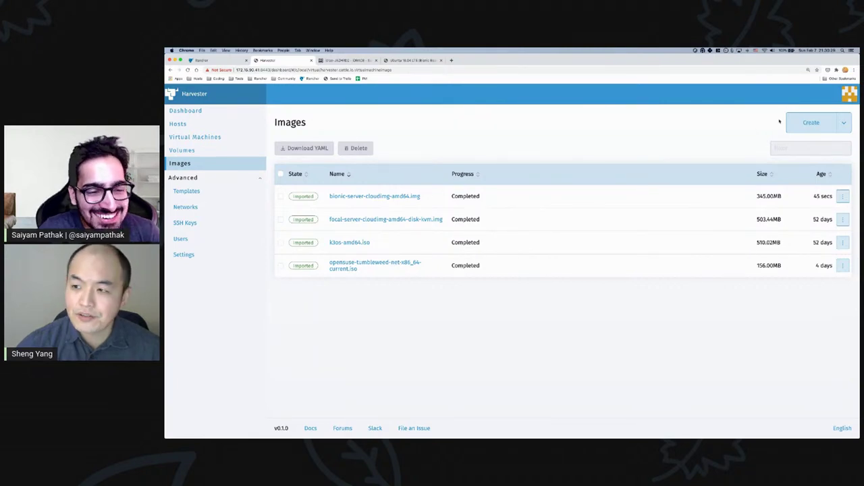
# - Cancel a second image form and switch to the Virtual Machines list showing ubuntu-91-1
pyautogui.click(811, 122)
pyautogui.click(370, 139)
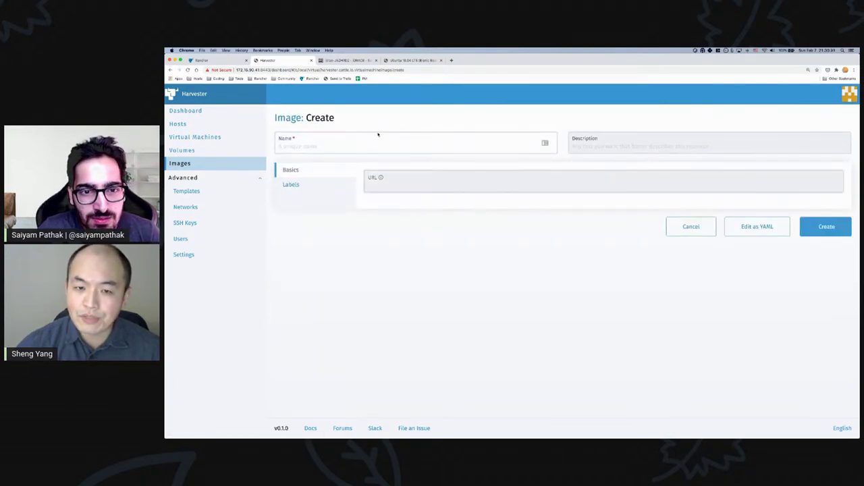
pyautogui.click(692, 229)
pyautogui.click(199, 137)
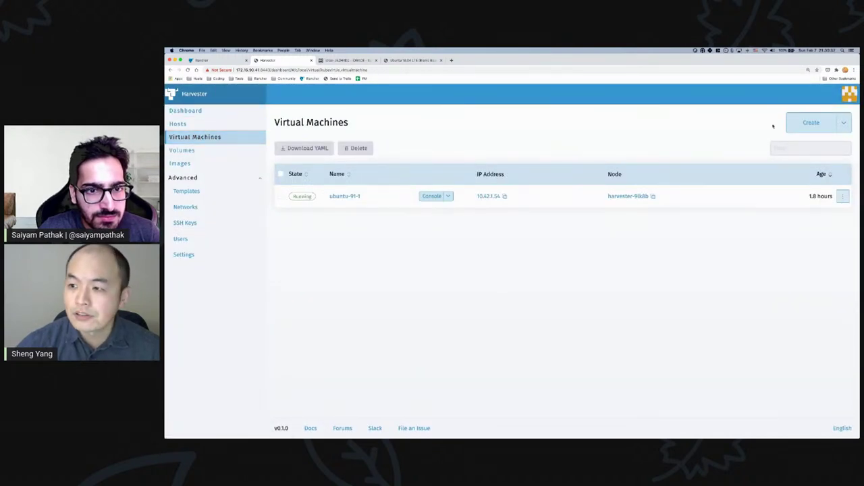
# - Create a VM named ubuntu-test with 1 CPU, 1 GiB memory and the bionic cloud image
pyautogui.click(810, 123)
pyautogui.click(340, 161)
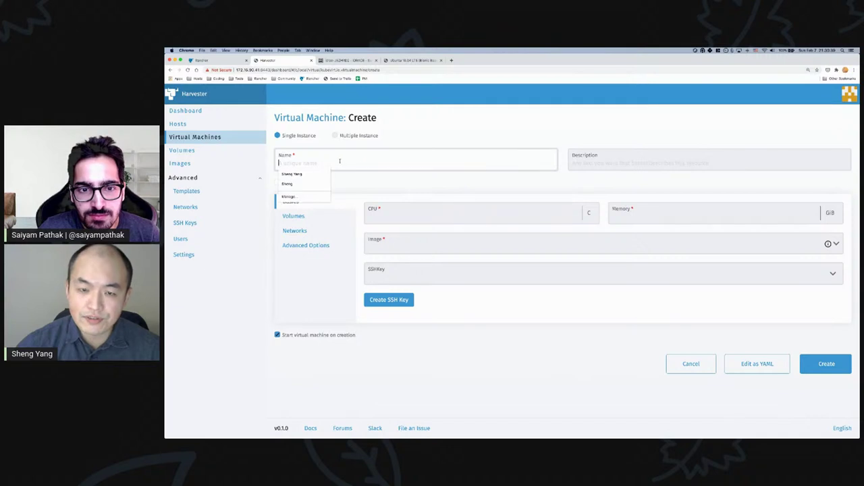
pyautogui.write('ubuntu-')
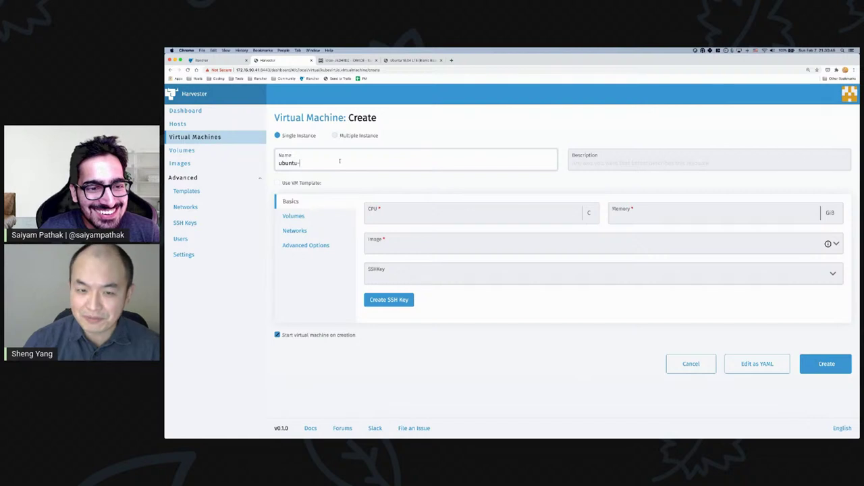
pyautogui.write('test')
pyautogui.click(435, 215)
pyautogui.write('1')
pyautogui.press('Tab')
pyautogui.write('1')
pyautogui.click(502, 249)
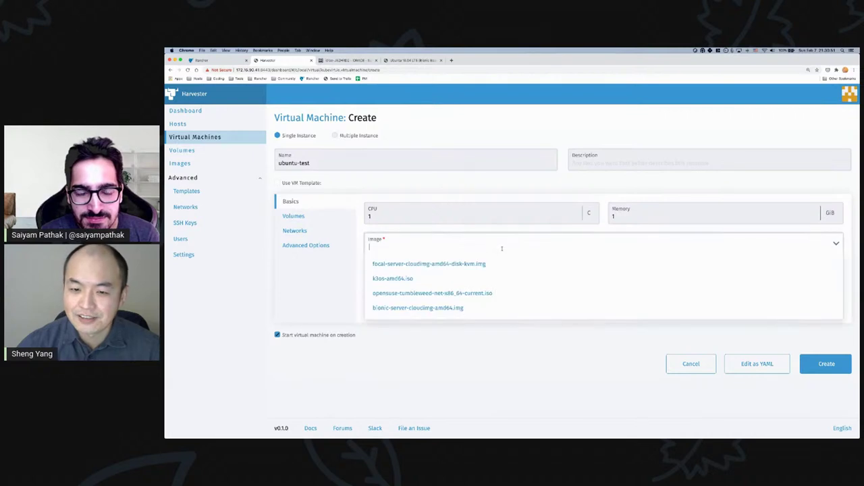
pyautogui.click(449, 308)
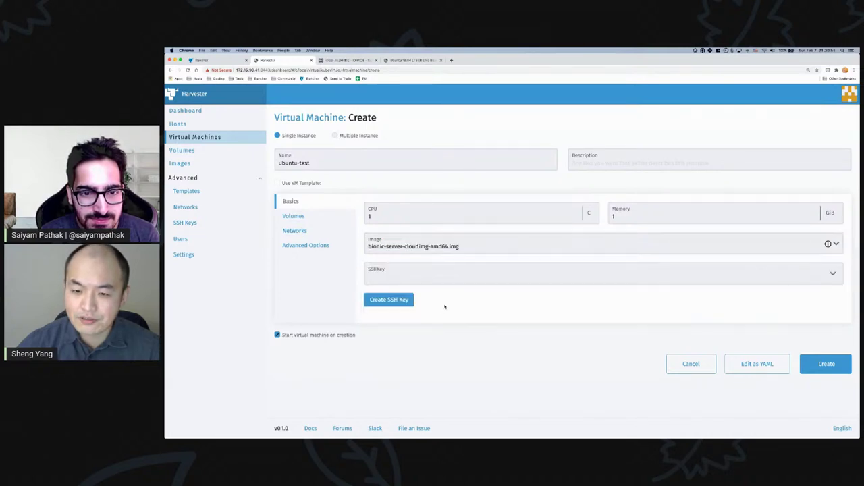
# - Review the ubuntu-test VM's Volumes (10 GiB disk-0), Networks and Advanced Options settings
pyautogui.click(300, 216)
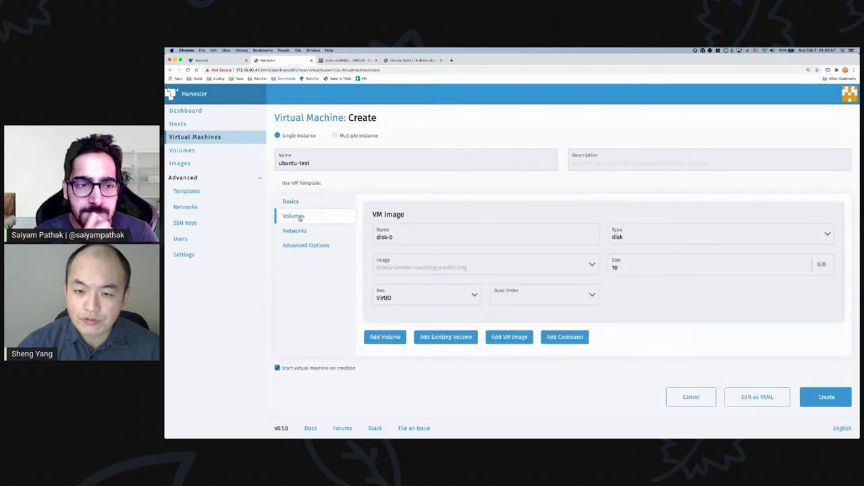
pyautogui.click(291, 201)
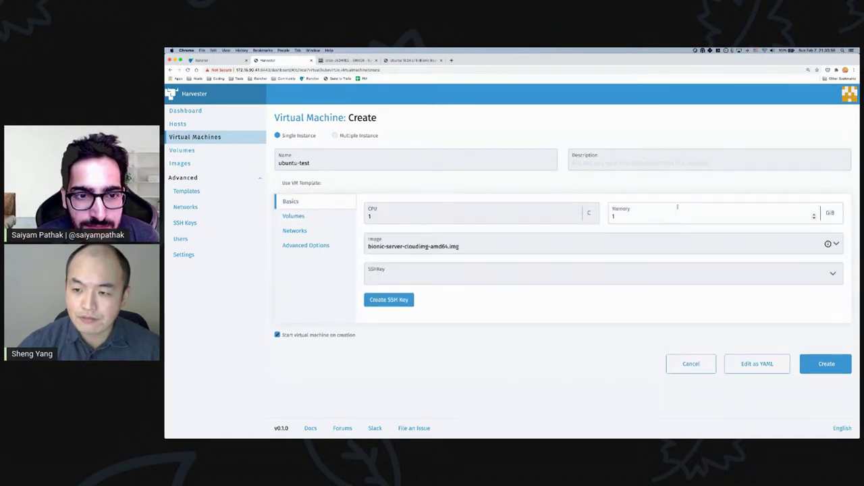
pyautogui.click(294, 216)
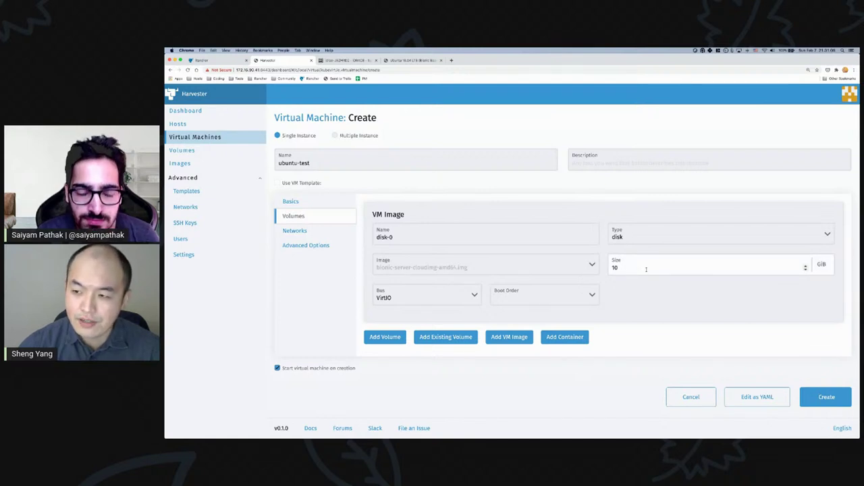
pyautogui.click(294, 231)
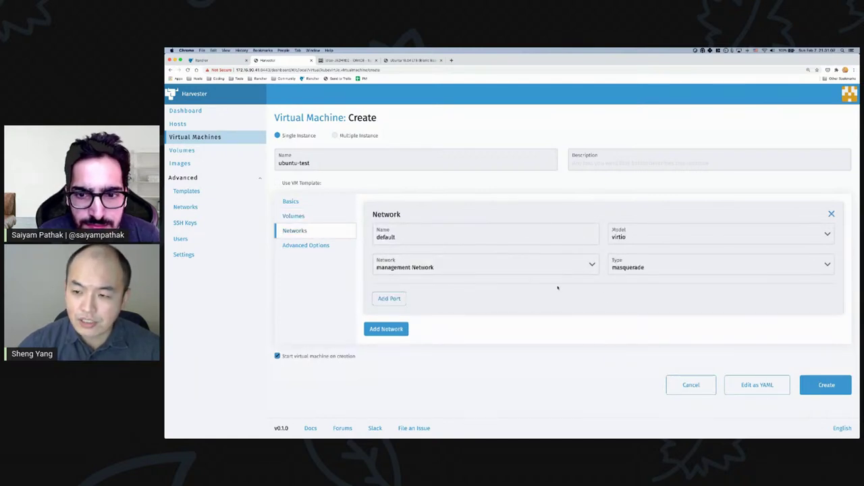
pyautogui.click(313, 247)
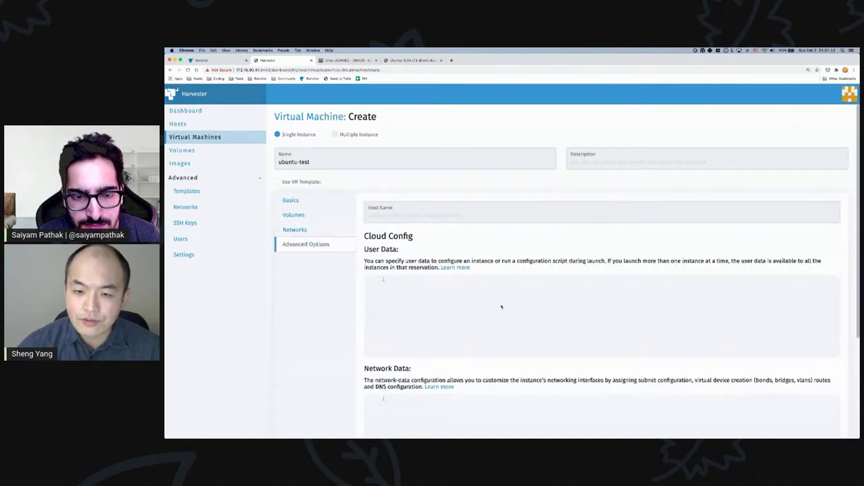
# - Paste the cloud-config user data and the DHCP network data into the advanced options
pyautogui.scroll(-1, 502, 307)
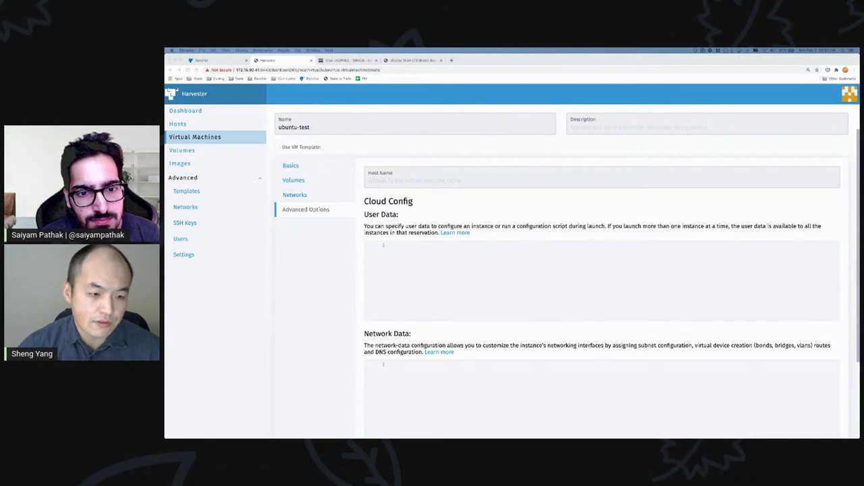
pyautogui.click(391, 270)
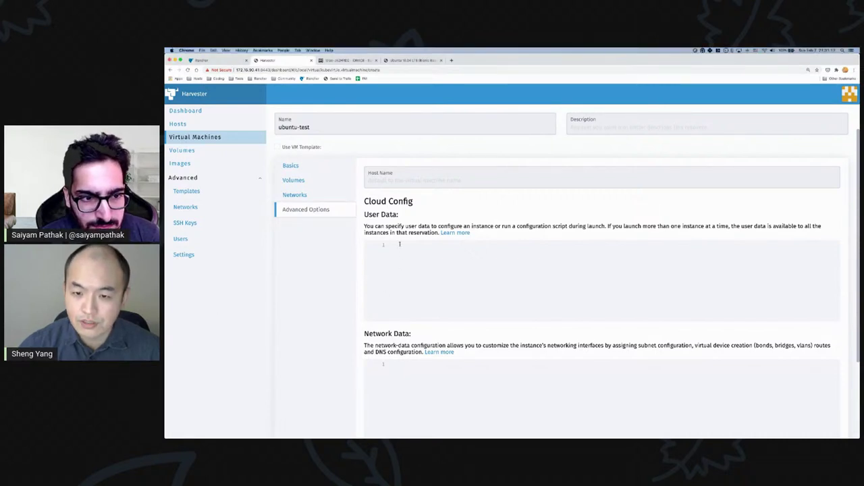
pyautogui.press('super+v')
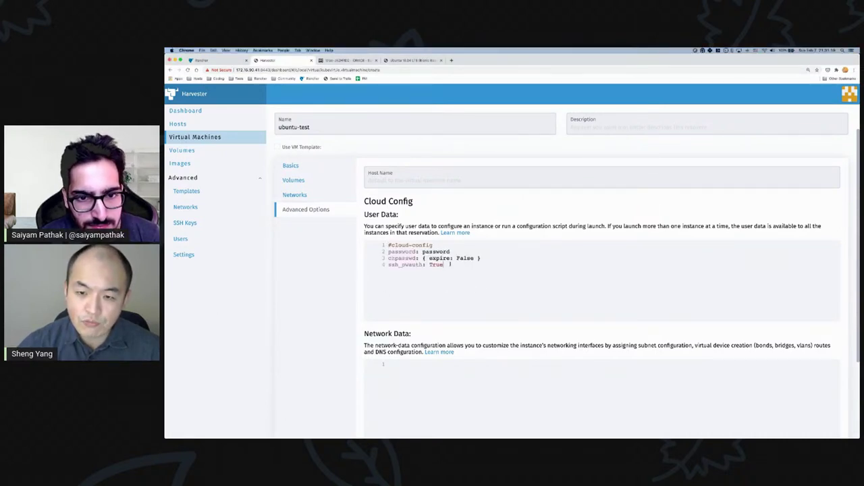
pyautogui.scroll(-2, 446, 277)
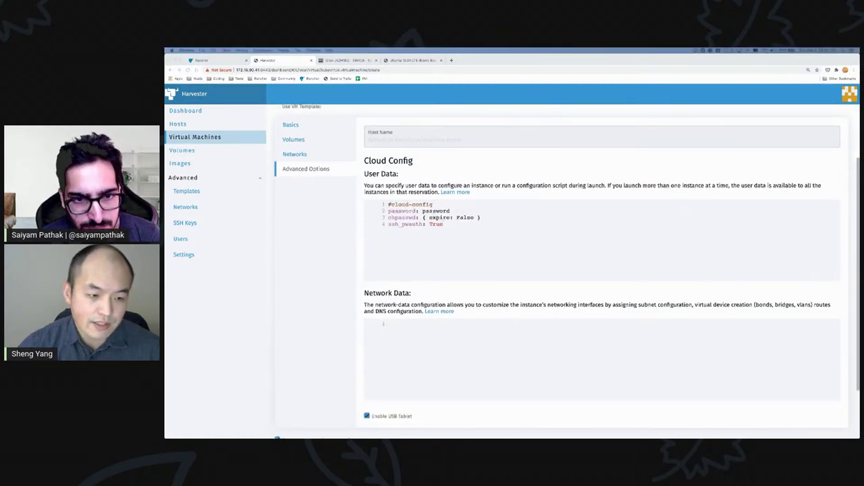
pyautogui.click(418, 343)
pyautogui.write('version: 1 config:   - type: physical     name: enp1s0     subnets:       - type: dhcp')
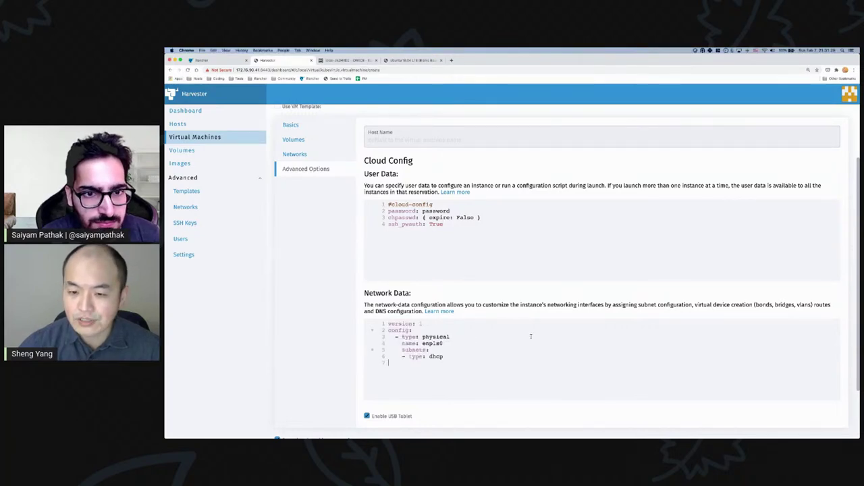
# - Disable the USB tablet and create the ubuntu-test virtual machine
pyautogui.scroll(-2, 533, 336)
pyautogui.click(367, 348)
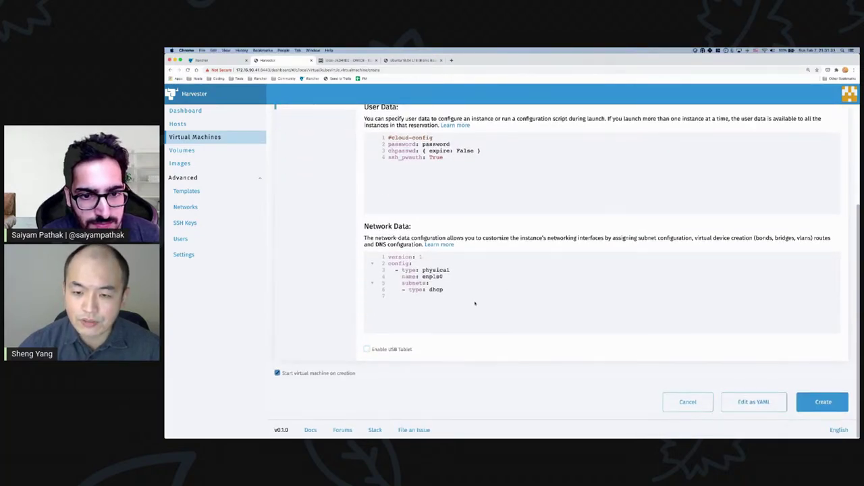
pyautogui.scroll(3, 517, 310)
pyautogui.scroll(-2, 600, 338)
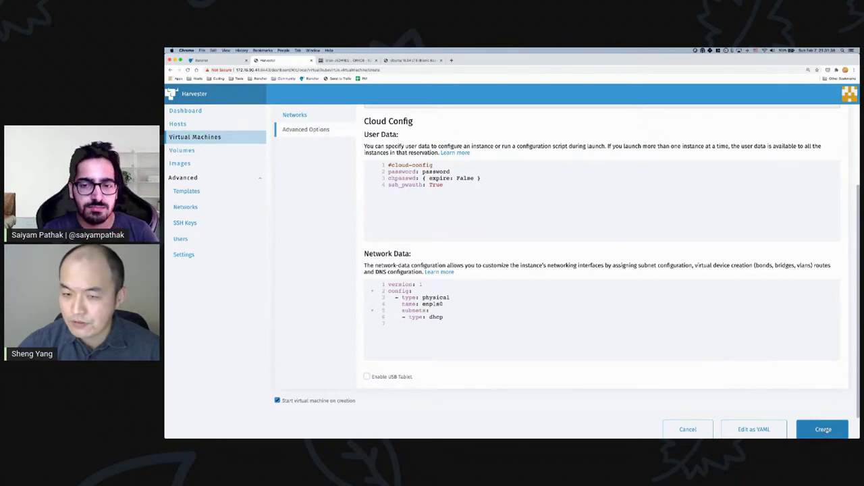
pyautogui.scroll(3, 737, 393)
pyautogui.scroll(1, 736, 394)
pyautogui.scroll(-5, 737, 394)
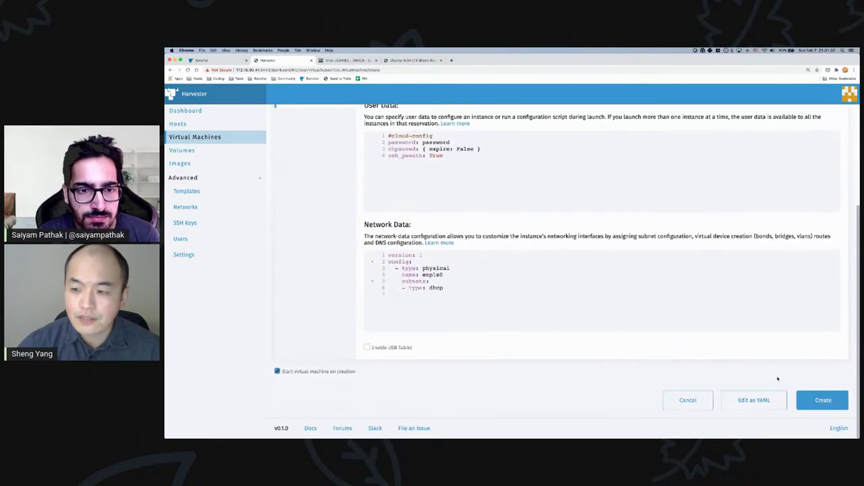
pyautogui.click(818, 400)
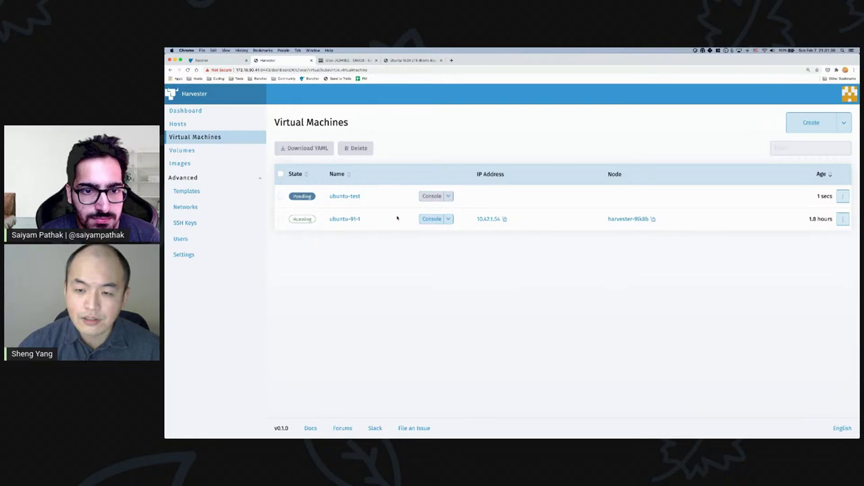
# - Check ubuntu-test's Events, Volumes and Basics tabs for volume-creation progress, then view Images
pyautogui.click(345, 197)
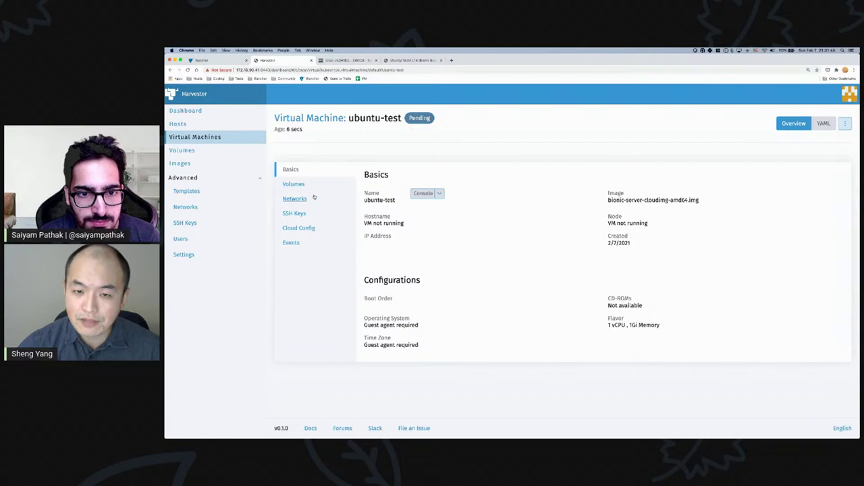
pyautogui.click(292, 243)
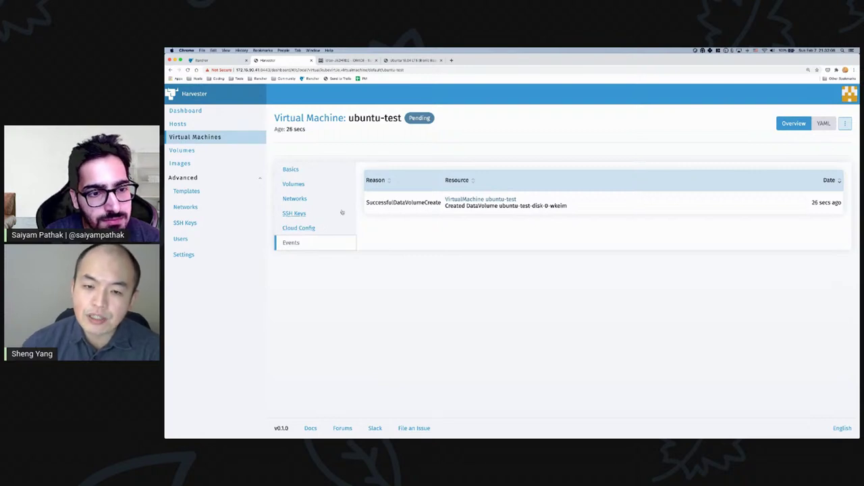
pyautogui.click(302, 186)
pyautogui.click(293, 172)
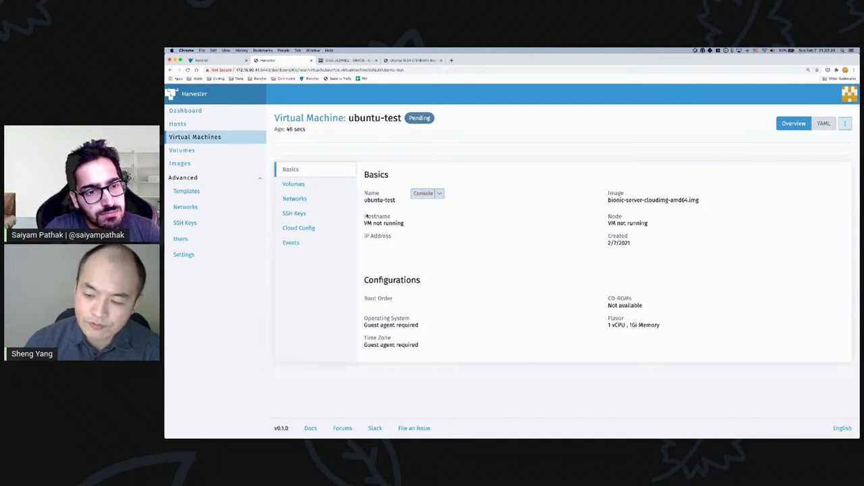
pyautogui.click(311, 243)
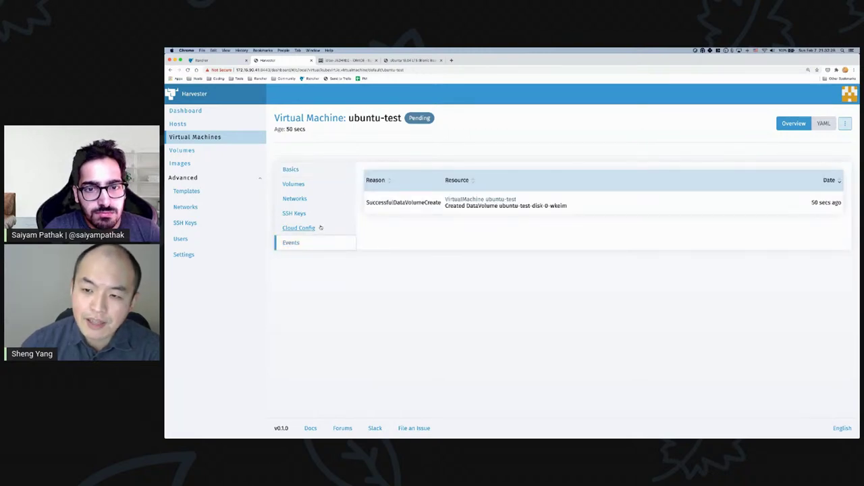
pyautogui.click(310, 174)
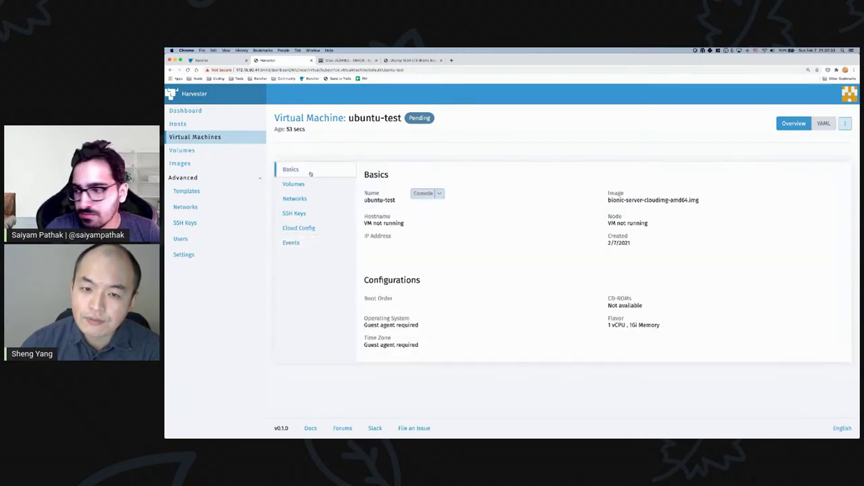
pyautogui.click(311, 243)
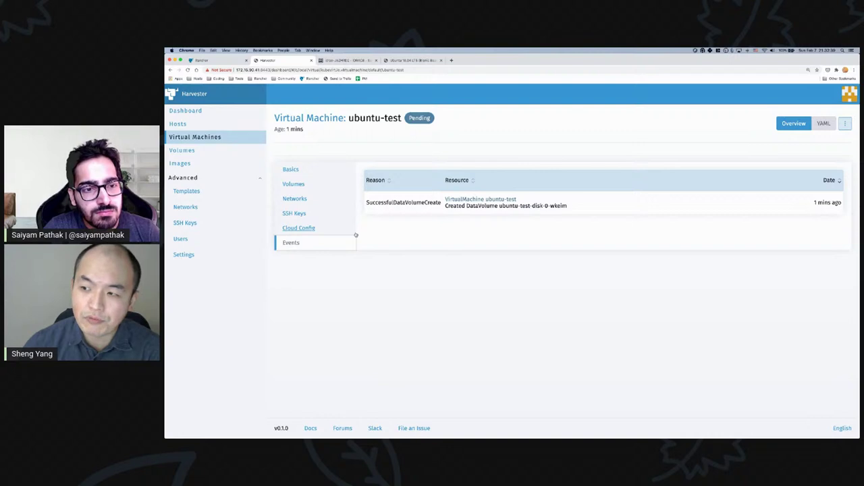
pyautogui.click(201, 167)
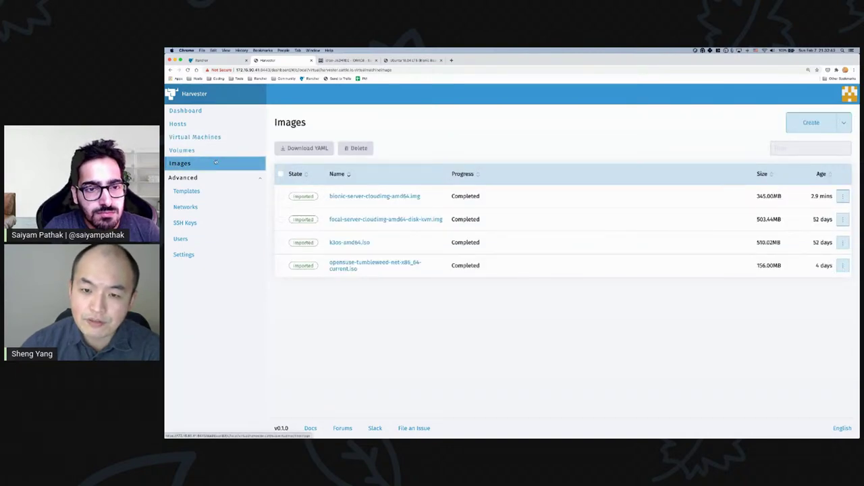
# - Recheck ubuntu-test's start-up events until it runs on harvester-9lk8b with IP 10.42.1.56
pyautogui.click(217, 138)
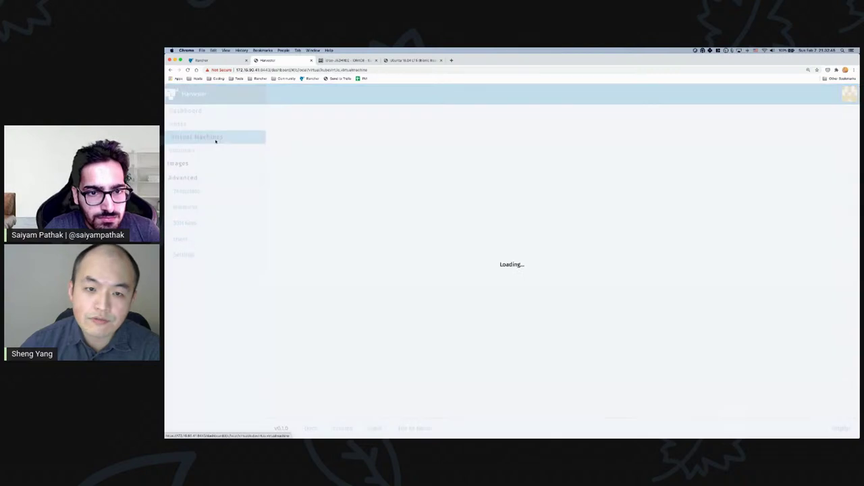
pyautogui.click(344, 198)
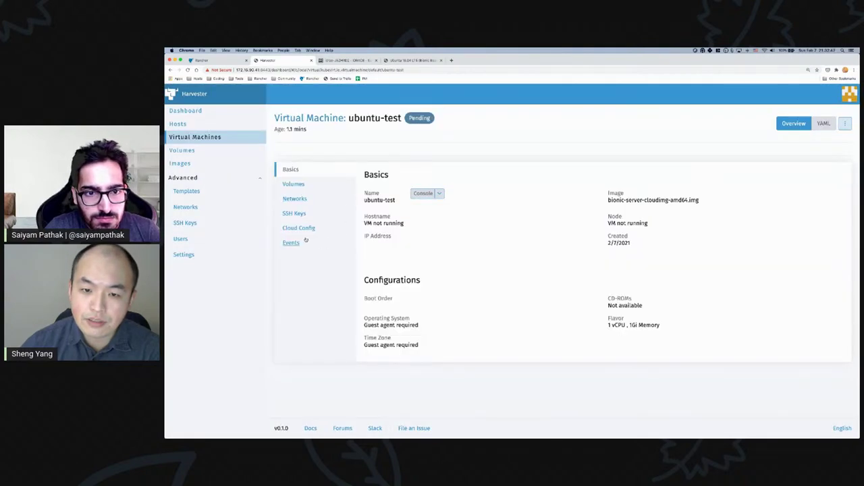
pyautogui.click(300, 242)
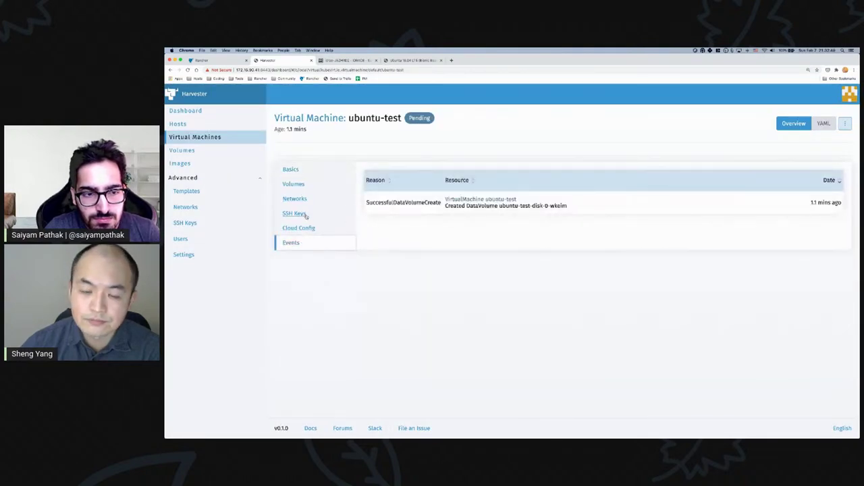
pyautogui.click(294, 171)
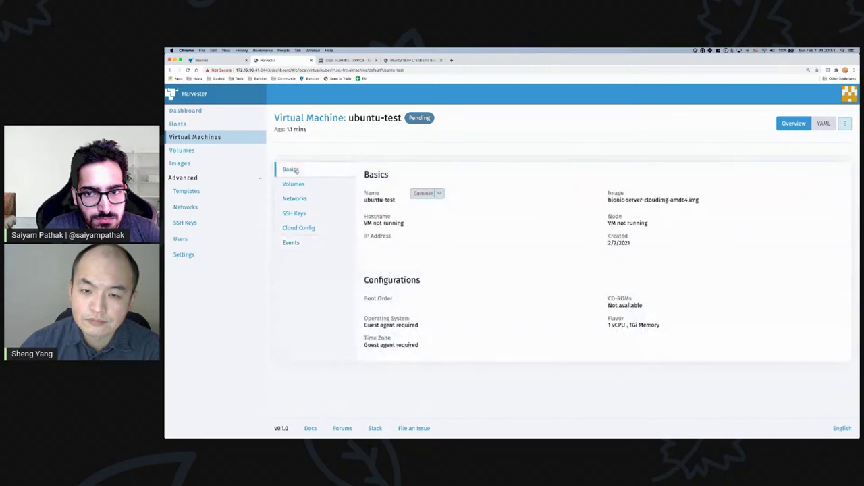
pyautogui.click(212, 139)
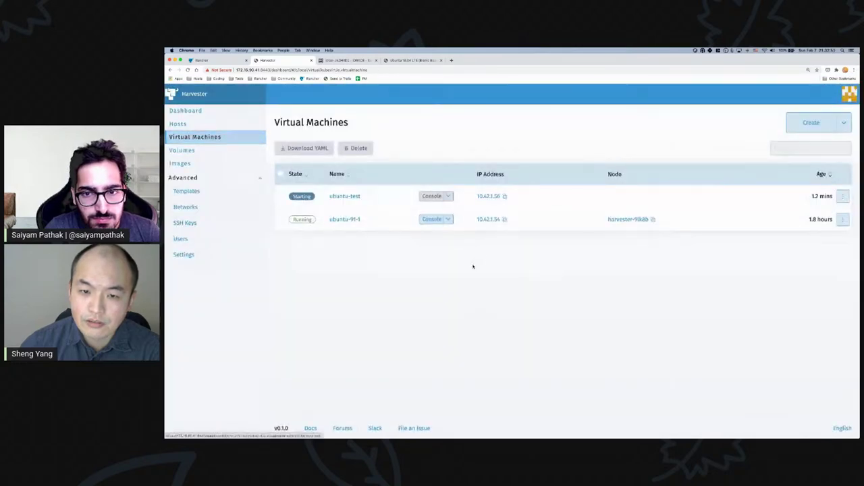
pyautogui.click(345, 197)
pyautogui.click(291, 242)
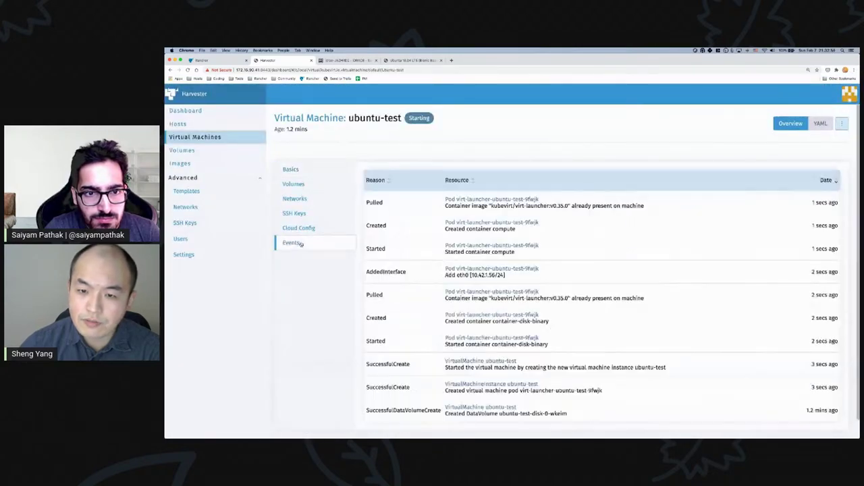
pyautogui.scroll(-2, 560, 328)
pyautogui.scroll(2, 561, 335)
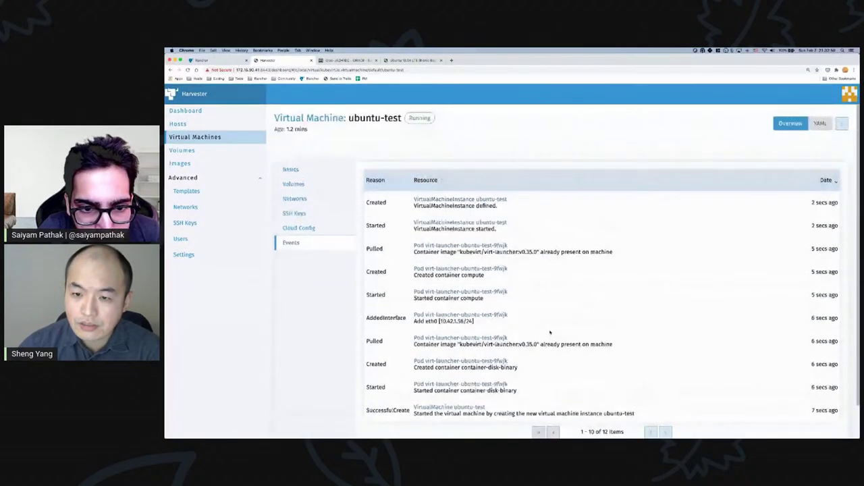
pyautogui.click(219, 137)
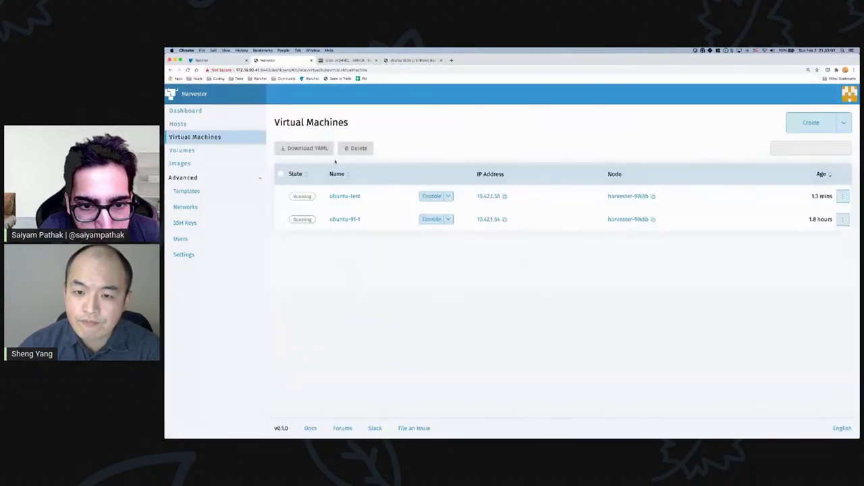
# - Open ubuntu-test's console, enlarge the window and log in as ubuntu
pyautogui.click(438, 197)
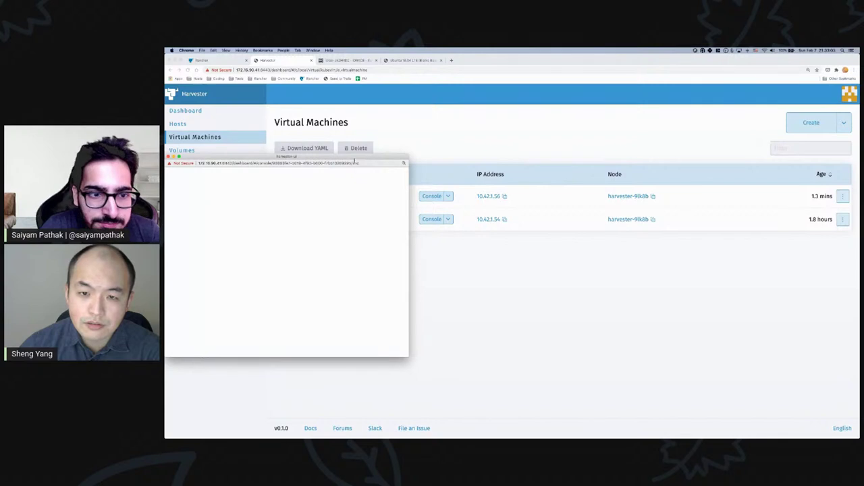
pyautogui.moveTo(356, 160); pyautogui.dragTo(447, 118)
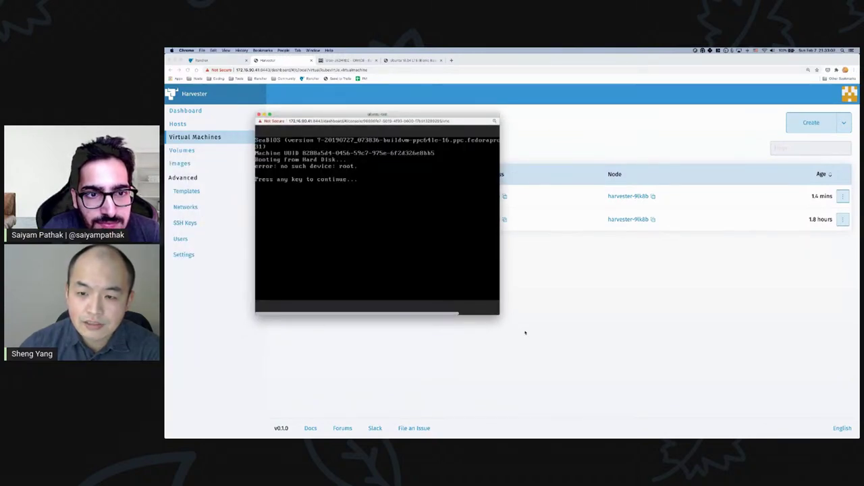
pyautogui.moveTo(497, 312); pyautogui.dragTo(572, 348)
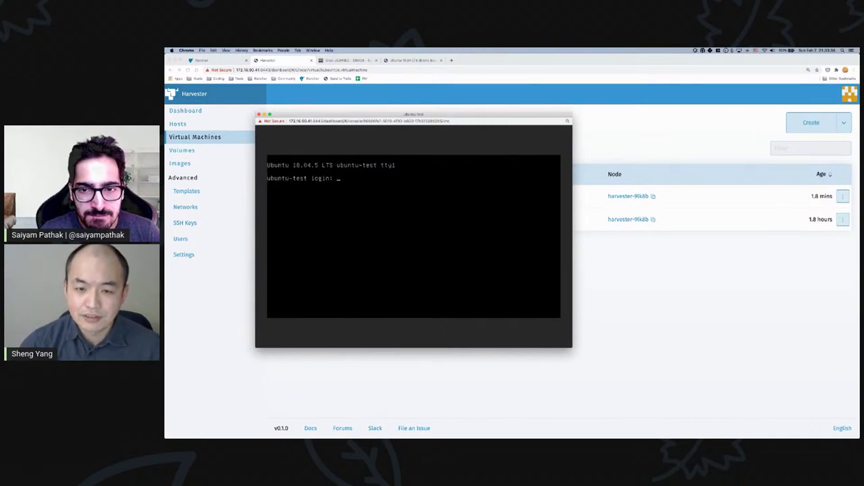
pyautogui.write('ubuntu')
pyautogui.press('Return')
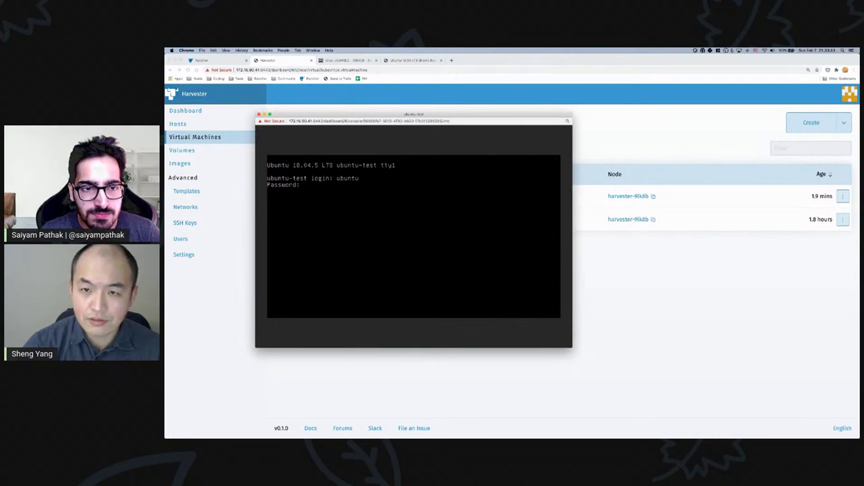
pyautogui.press('Return')
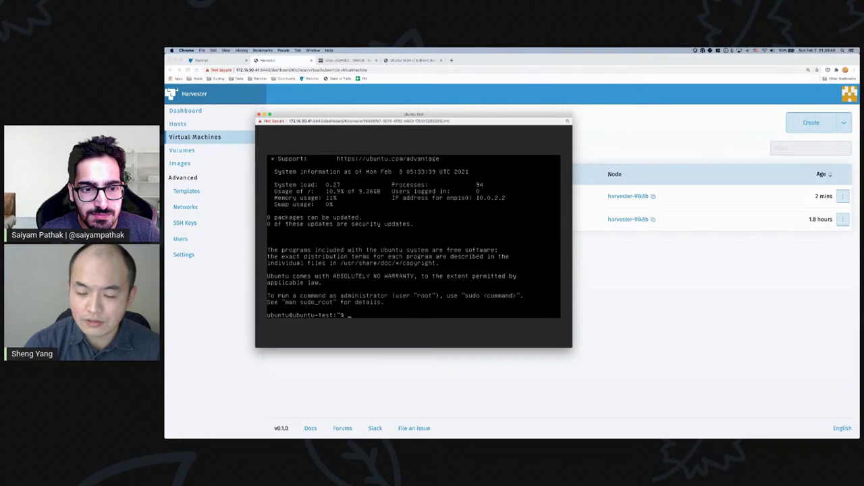
# - Run ip addr and cat /etc/issue showing Ubuntu 18.04.5 LTS, then log out and close the console
pyautogui.write('ip')
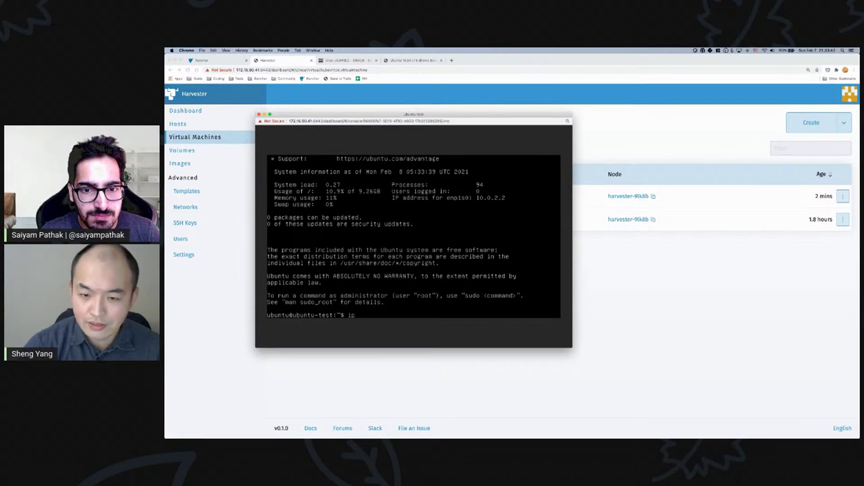
pyautogui.write(' addr')
pyautogui.press('Return')
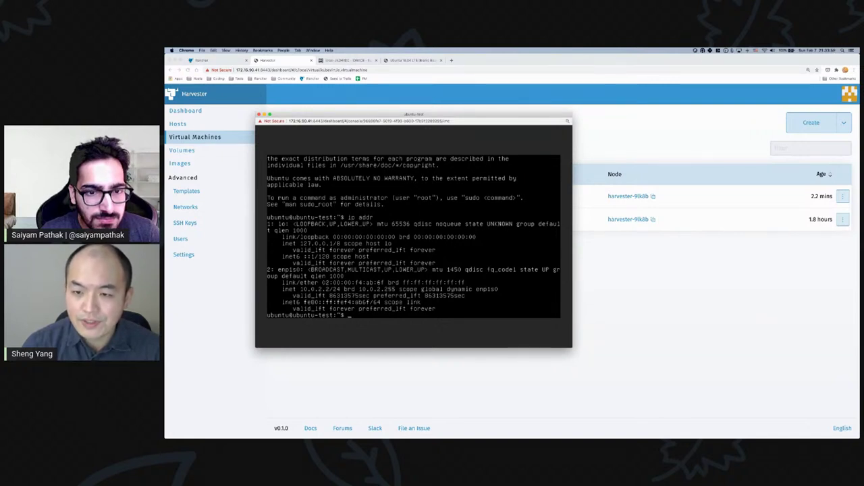
pyautogui.write('cat /etc/')
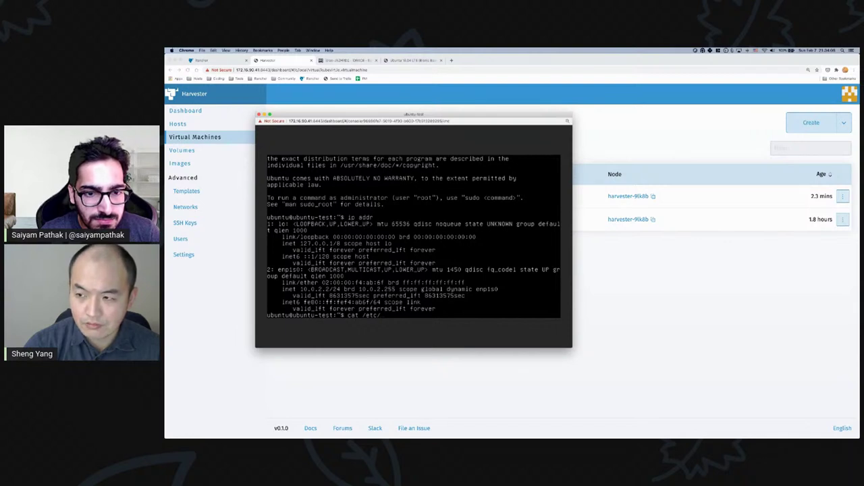
pyautogui.write('is')
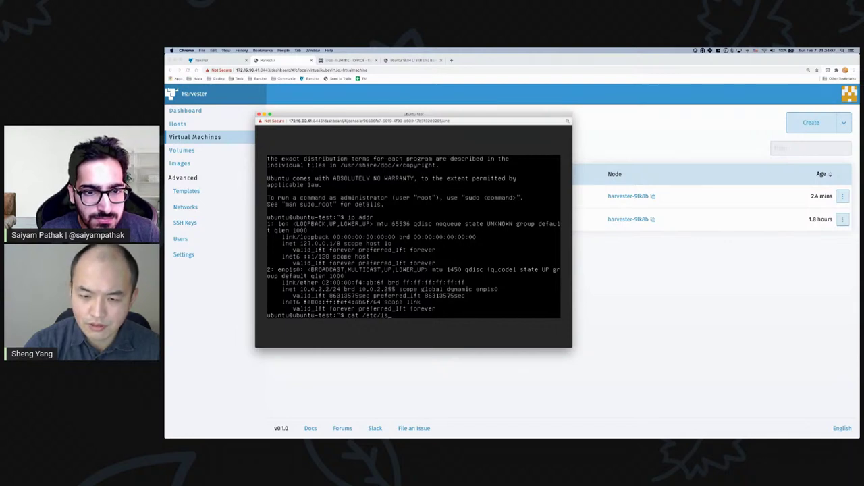
pyautogui.press('Tab')
pyautogui.press('Tab')
pyautogui.press('Tab')
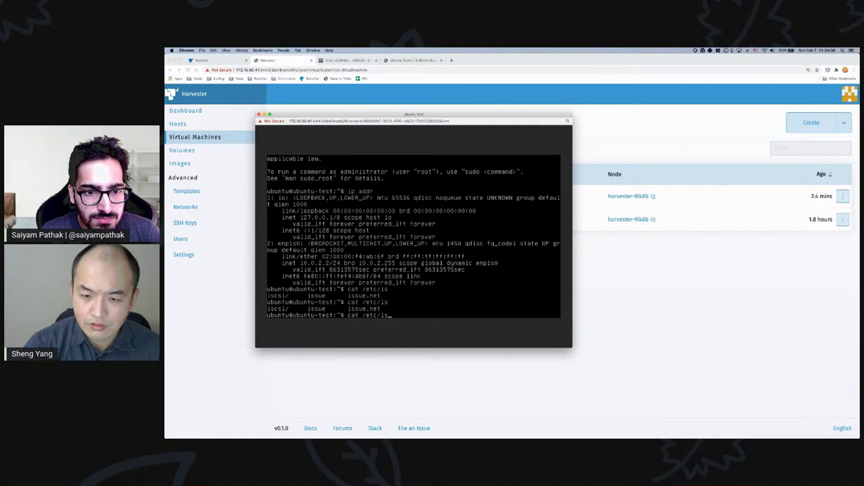
pyautogui.write('sue')
pyautogui.press('Return')
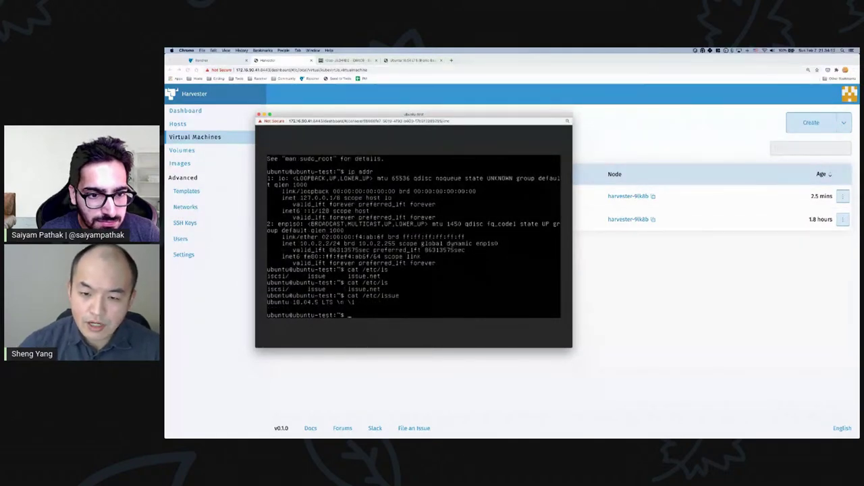
pyautogui.hotkey('ctrl', 'd')
pyautogui.click(259, 116)
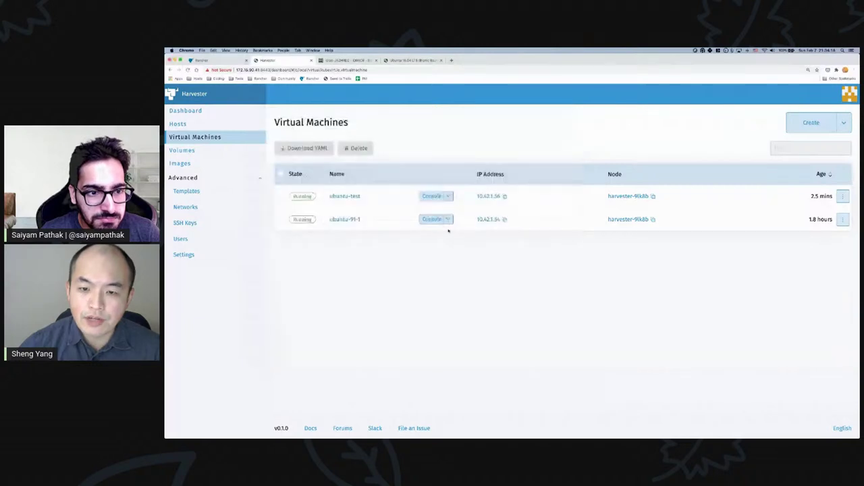
pyautogui.click(363, 221)
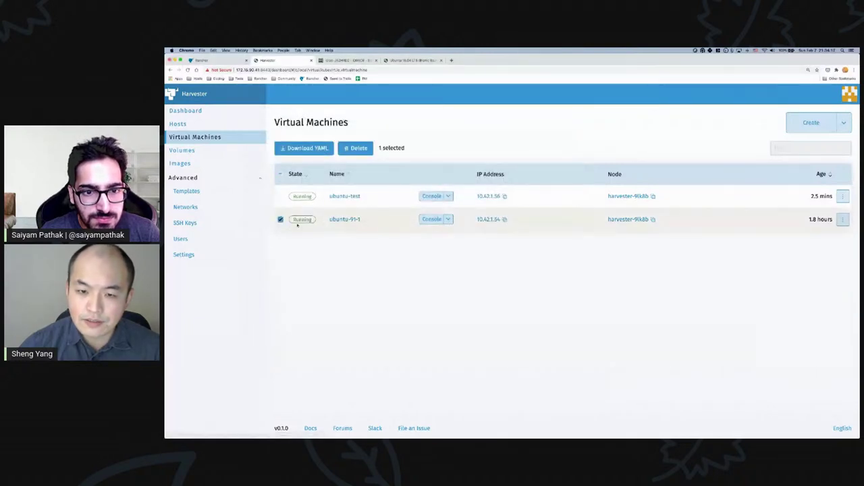
pyautogui.click(348, 227)
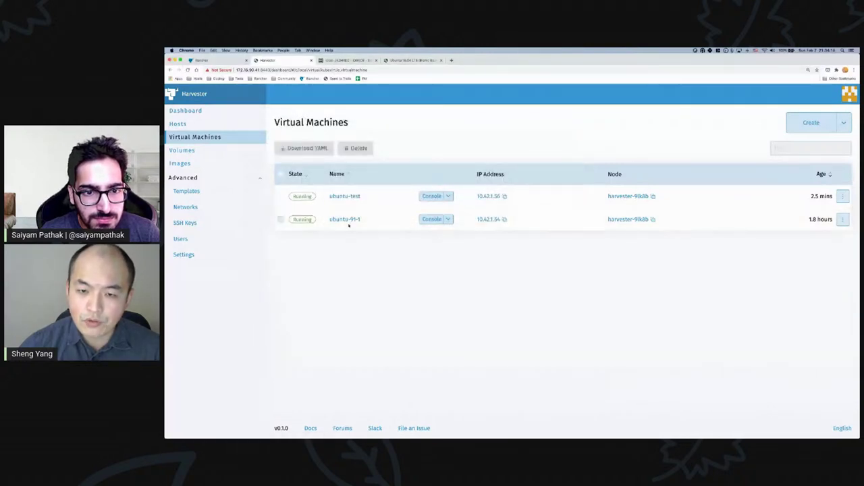
pyautogui.click(449, 220)
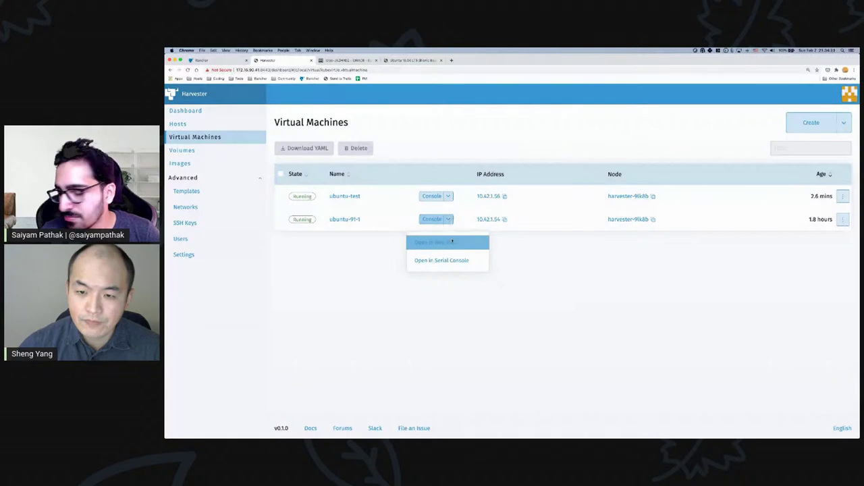
pyautogui.click(437, 242)
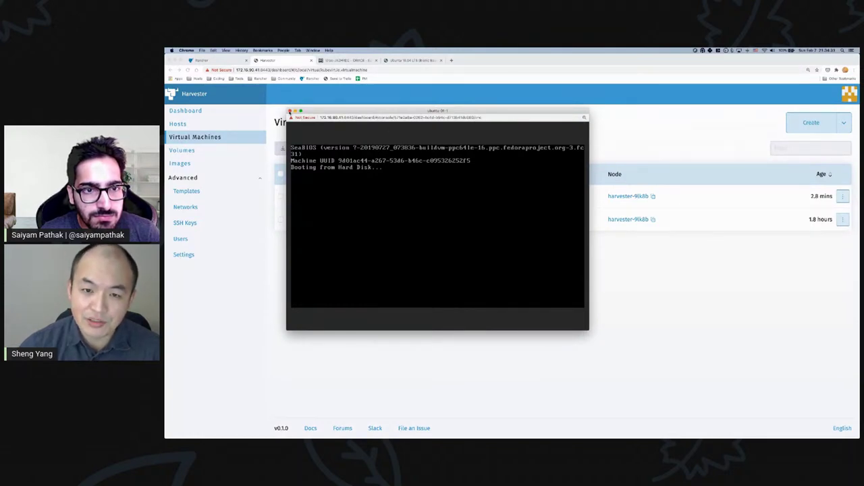
pyautogui.click(290, 111)
pyautogui.click(449, 220)
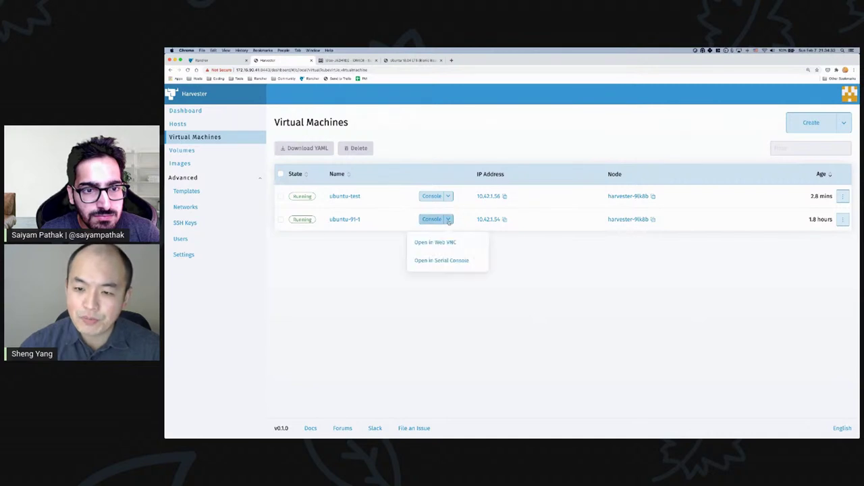
pyautogui.click(440, 263)
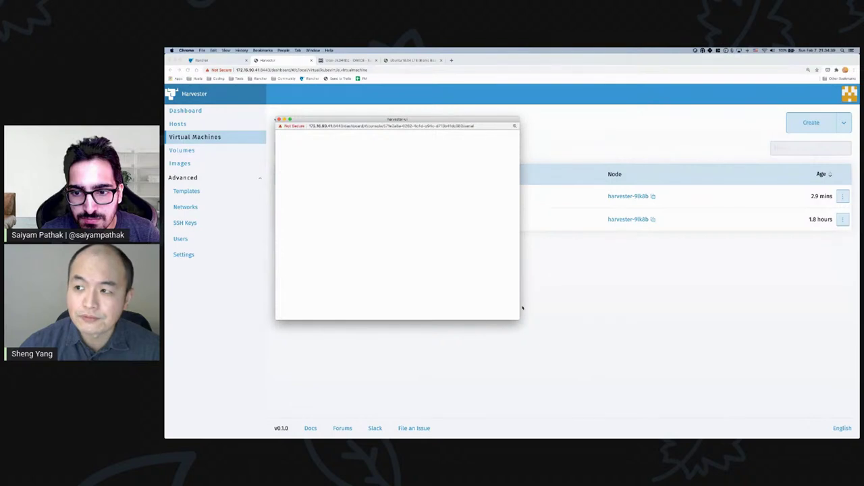
# - Log into ubuntu-91-1's serial console as ubuntu, run ip addr showing 172.16.91.8, then close it
pyautogui.moveTo(518, 319); pyautogui.dragTo(569, 348)
pyautogui.press('Return')
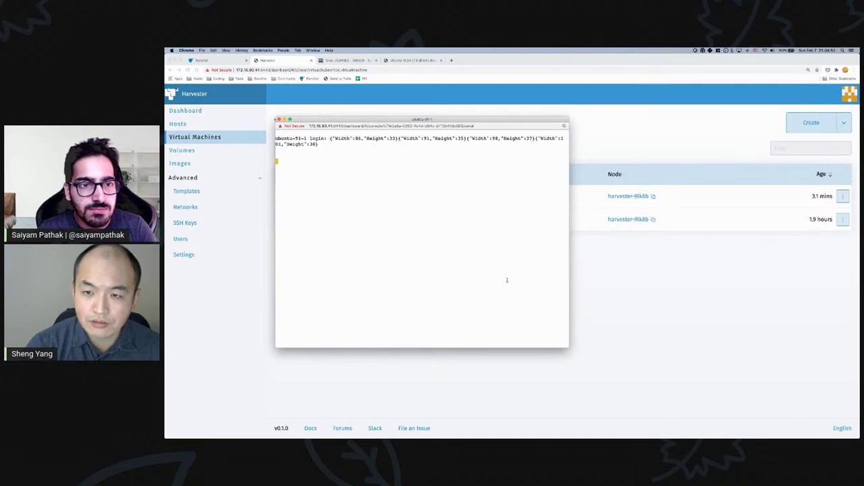
pyautogui.write('ubuntu-91-1 login: ubuntu')
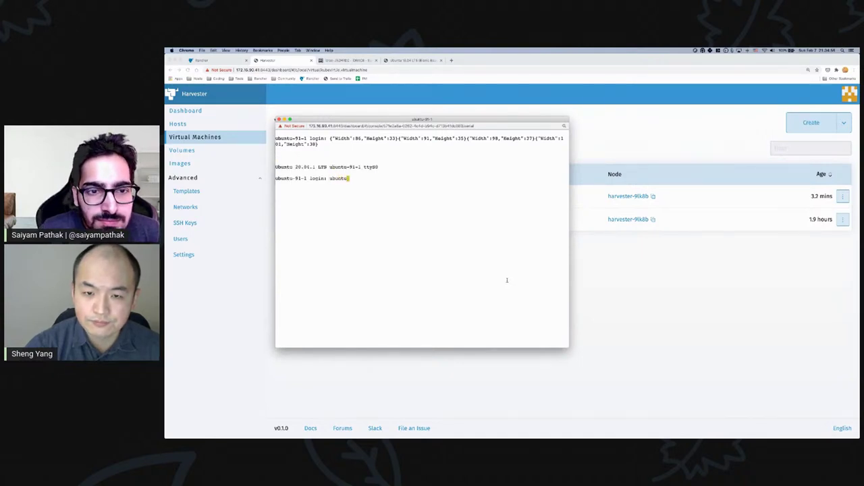
pyautogui.press('Return')
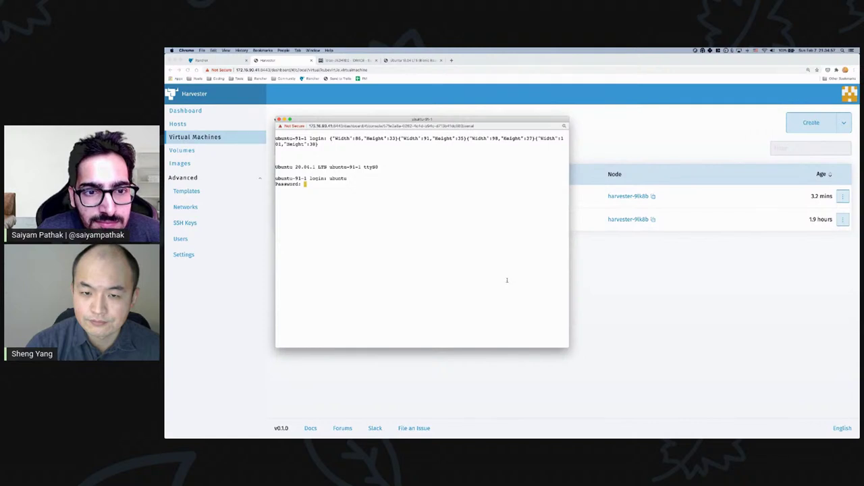
pyautogui.press('Return')
pyautogui.write('ip addr')
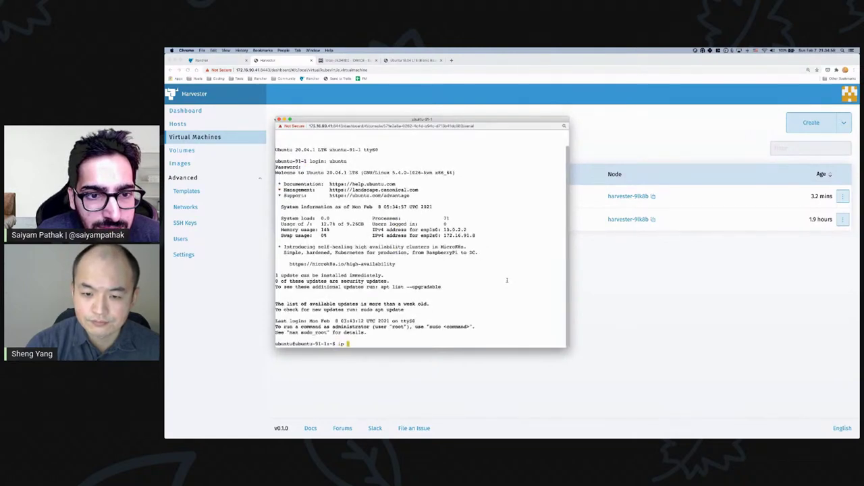
pyautogui.press('Return')
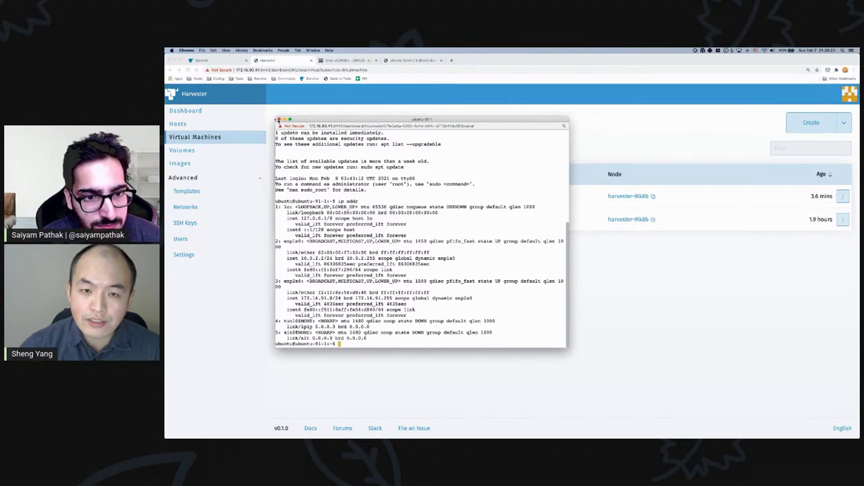
pyautogui.click(278, 120)
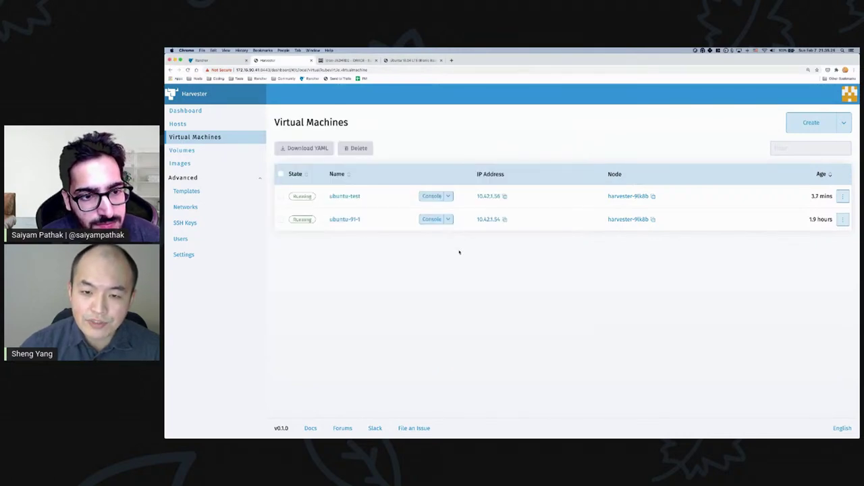
# - View ubuntu-91-1's networks: default on the management network and nic-1 bridged on vlan91
pyautogui.click(345, 220)
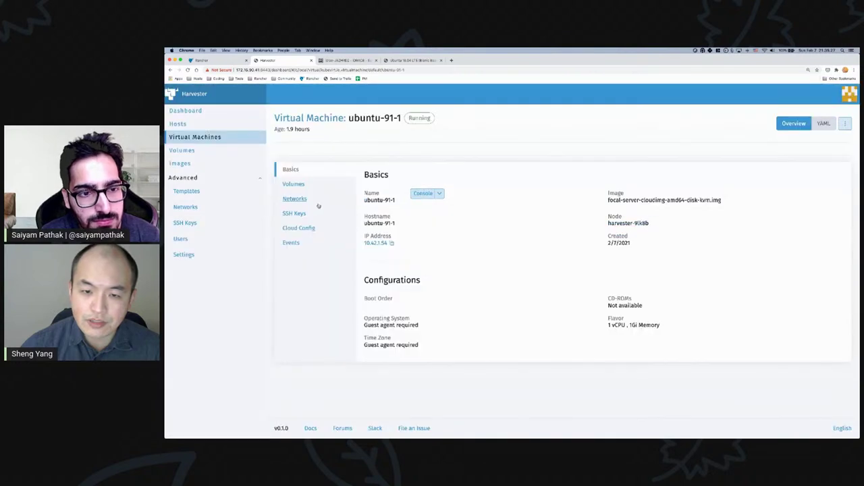
pyautogui.click(295, 199)
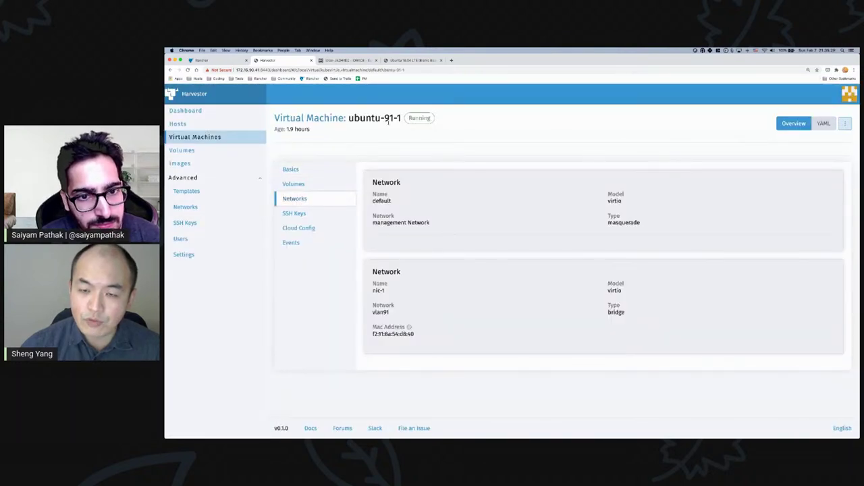
pyautogui.moveTo(385, 119); pyautogui.dragTo(404, 119)
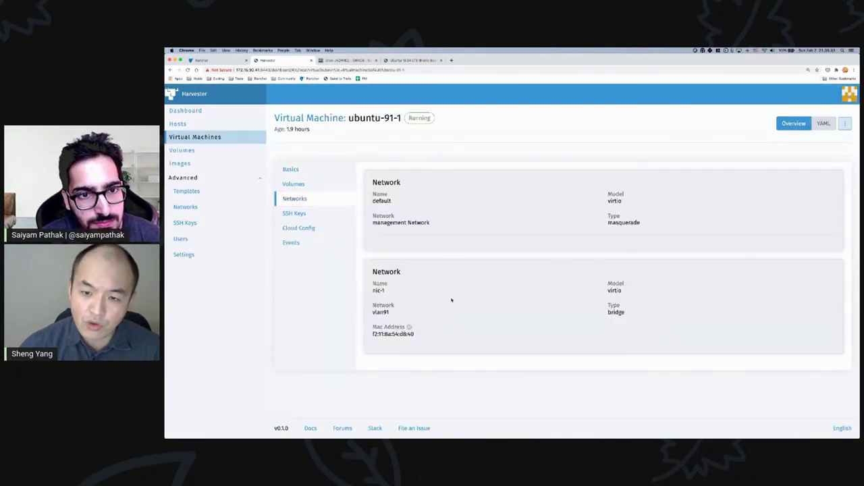
pyautogui.moveTo(379, 223); pyautogui.dragTo(416, 223)
pyautogui.click(385, 312)
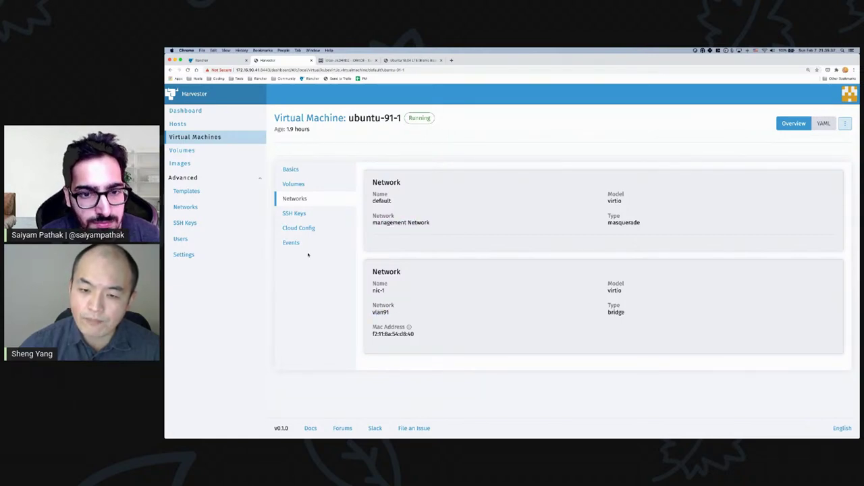
# - Open vlan91 to confirm it is an L2VlanNetwork with VLAN id 91, then return to the networks list
pyautogui.click(200, 212)
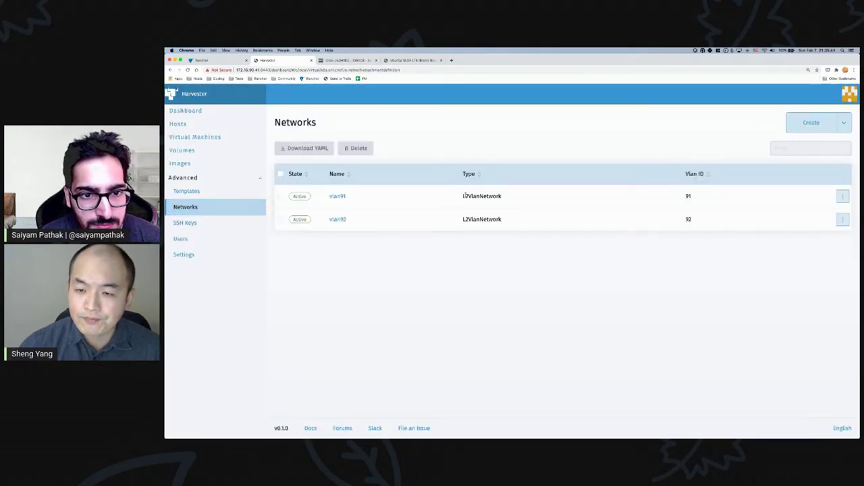
pyautogui.click(337, 196)
pyautogui.moveTo(526, 168); pyautogui.dragTo(590, 168)
pyautogui.click(584, 181)
pyautogui.tripleClick(691, 168)
pyautogui.click(691, 168)
pyautogui.tripleClick(691, 168)
pyautogui.click(408, 187)
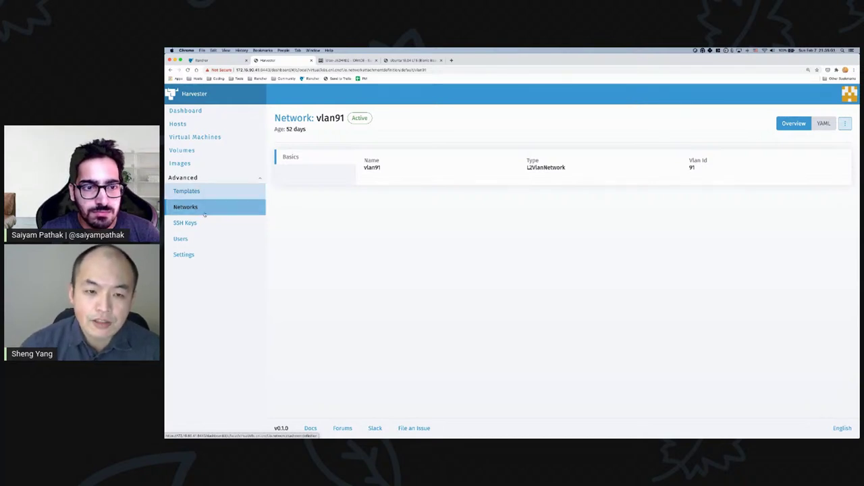
pyautogui.click(205, 212)
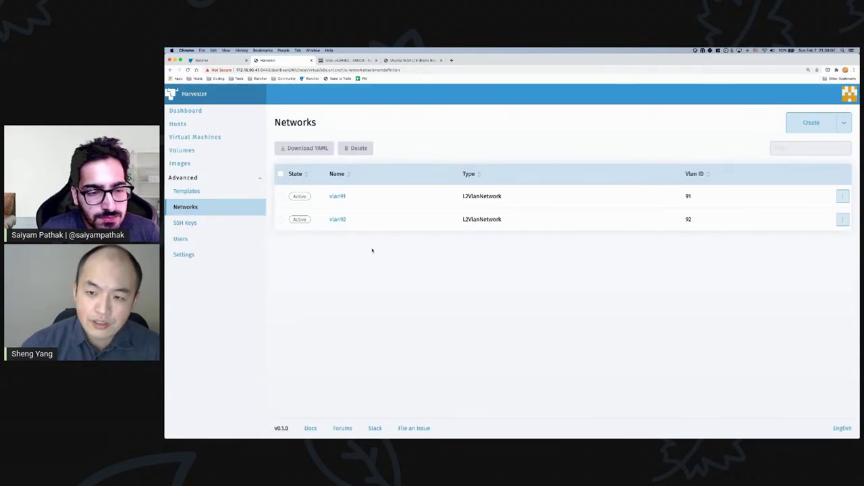
pyautogui.click(189, 256)
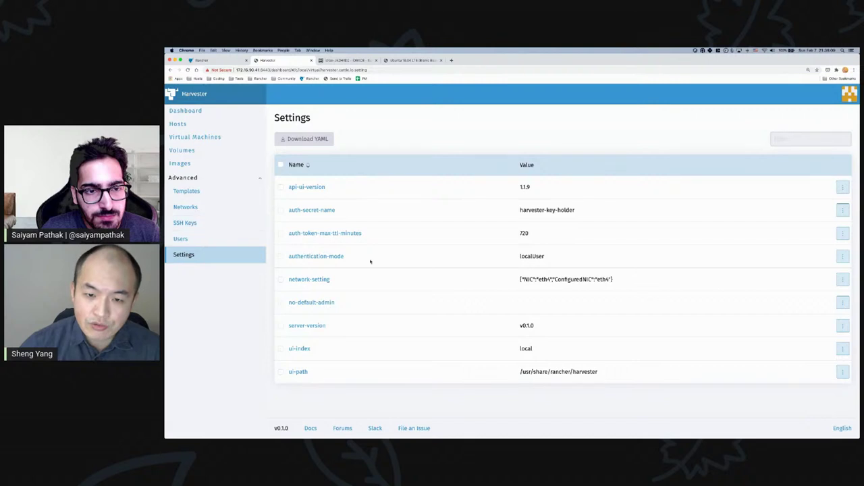
# - View the network-setting details: L2VlanNetwork on physical NIC eth4, marked Active
pyautogui.click(318, 283)
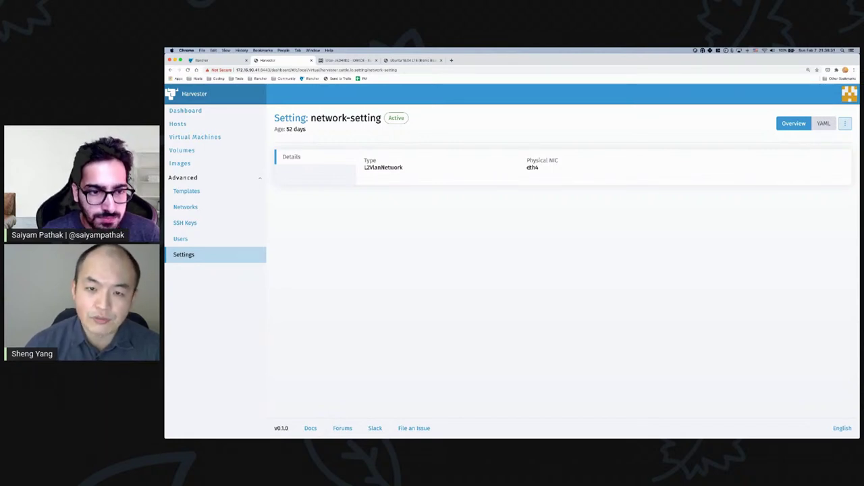
pyautogui.click(203, 137)
# - Start a new VM named ubuntu-91-2 with 1 CPU and the focal-server-cloudimg-amd64-disk-kvm.img image
pyautogui.click(803, 123)
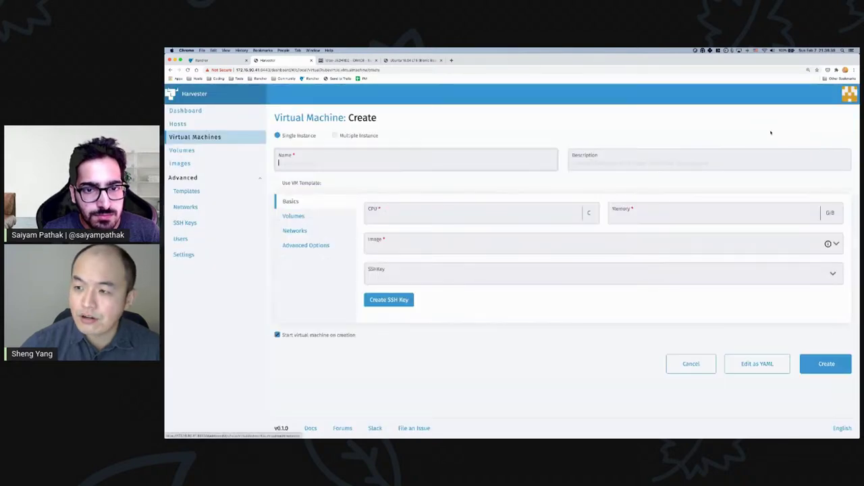
pyautogui.click(347, 163)
pyautogui.write('ubunt')
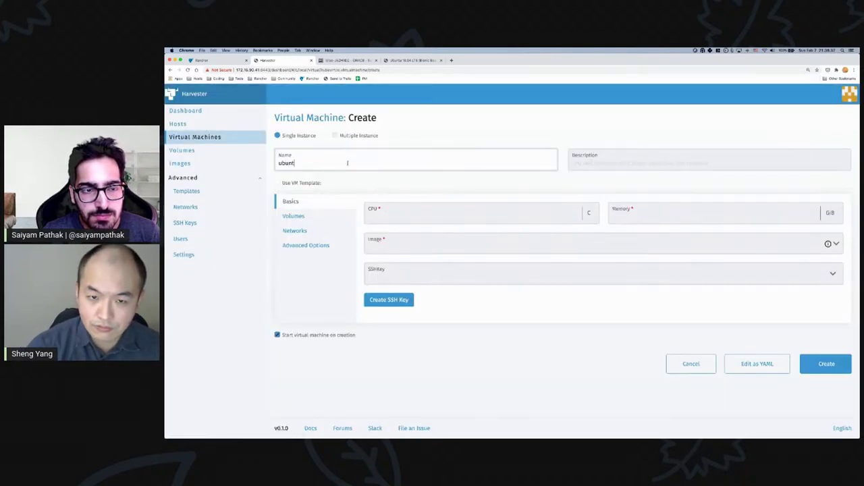
pyautogui.write('u-91-2')
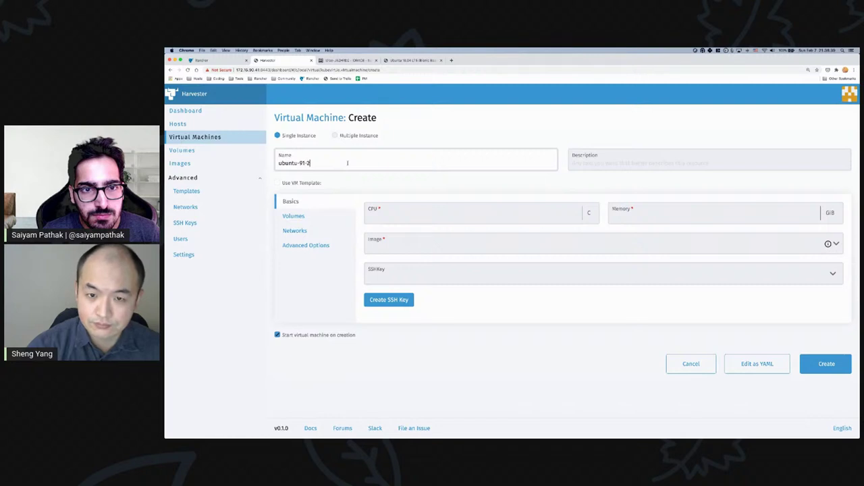
pyautogui.click(399, 212)
pyautogui.write('1')
pyautogui.click(623, 215)
pyautogui.write('1')
pyautogui.click(549, 241)
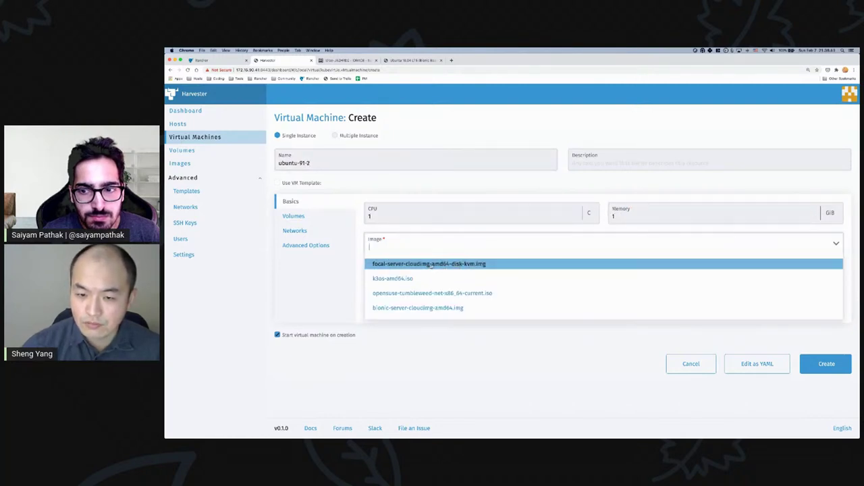
pyautogui.click(430, 265)
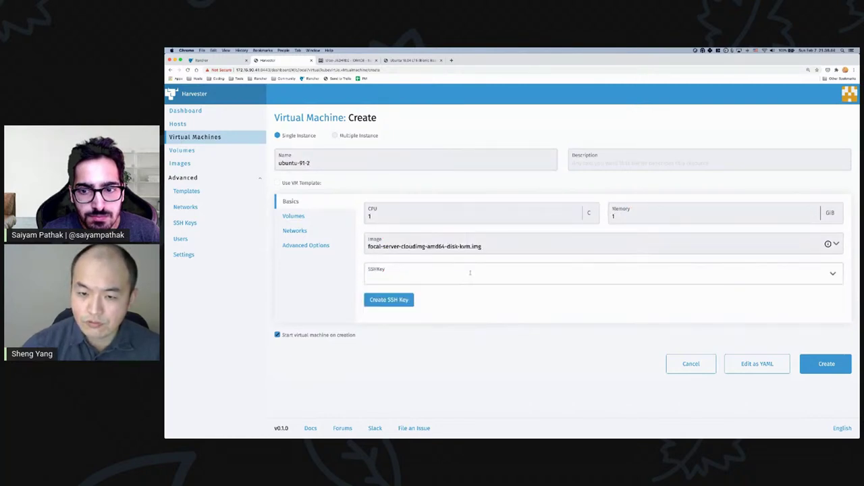
# - Add a second network interface, nic-1, on vlan91
pyautogui.click(295, 230)
pyautogui.click(386, 328)
pyautogui.scroll(-3, 485, 347)
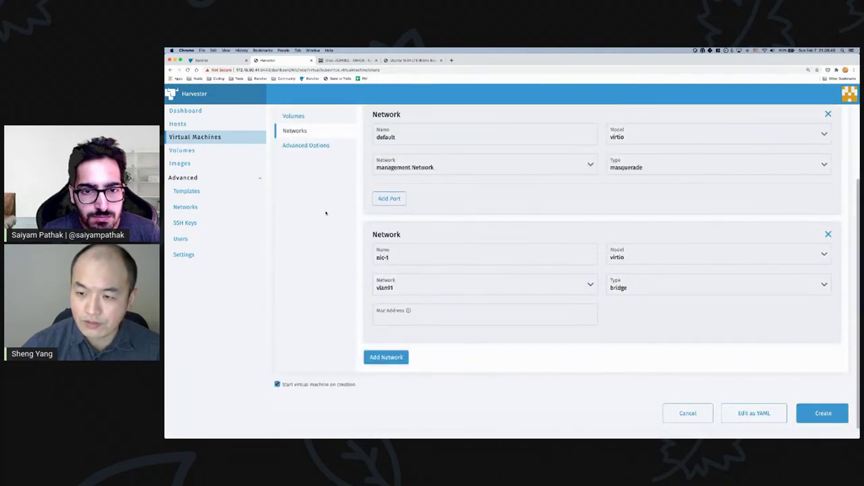
# - Paste the cloud-config user data and network data, disable the USB tablet, and create the VM
pyautogui.click(305, 145)
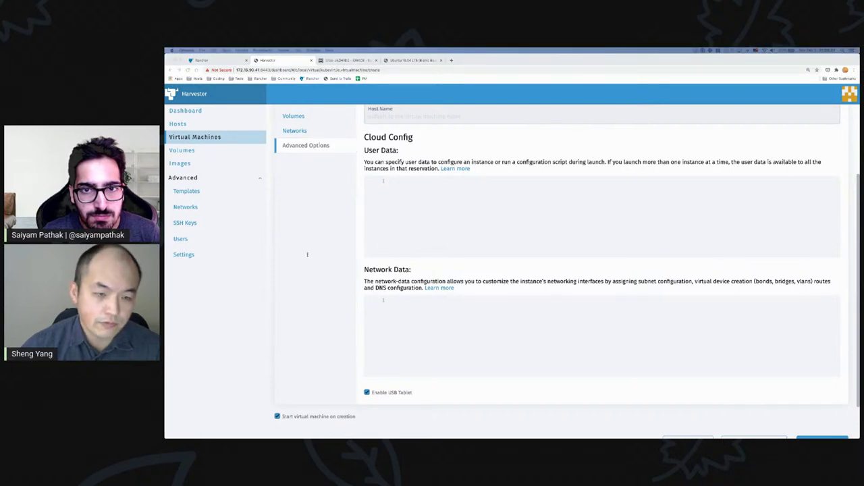
pyautogui.click(437, 200)
pyautogui.press('super+v')
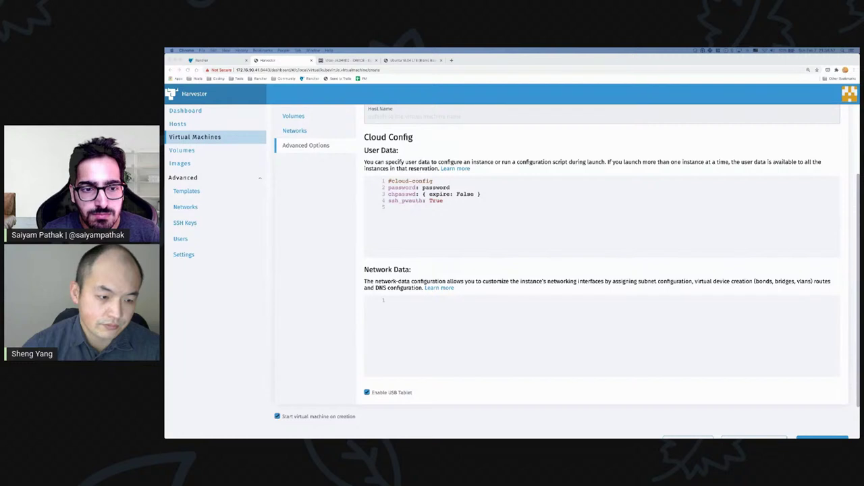
pyautogui.click(425, 313)
pyautogui.write('version: 1 config:   - type: physical     name: enp1s0     subnets:       - type: dhcp   - type: physical     name: enp2s0     subnets:       - type: dhcp')
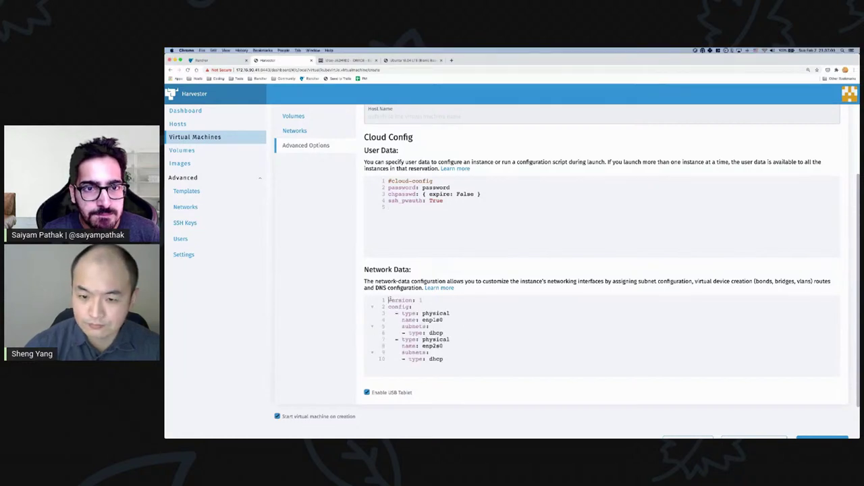
pyautogui.scroll(-2, 398, 317)
pyautogui.click(367, 347)
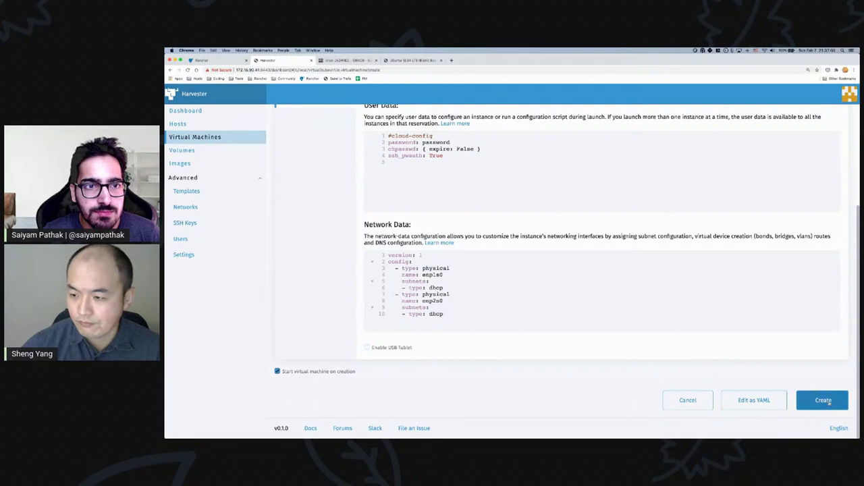
pyautogui.click(823, 400)
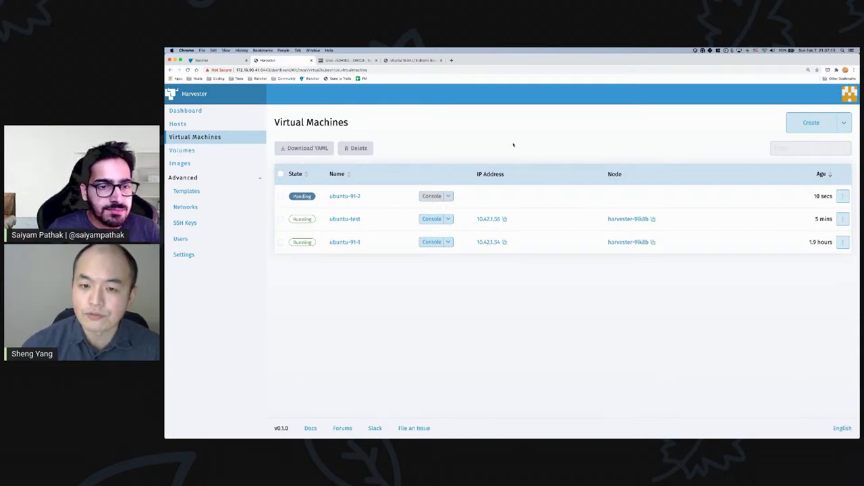
# - Start a new VM named ubuntu-92-1 with 1 CPU, 1 GiB memory and the focal cloud image
pyautogui.click(811, 122)
pyautogui.click(366, 157)
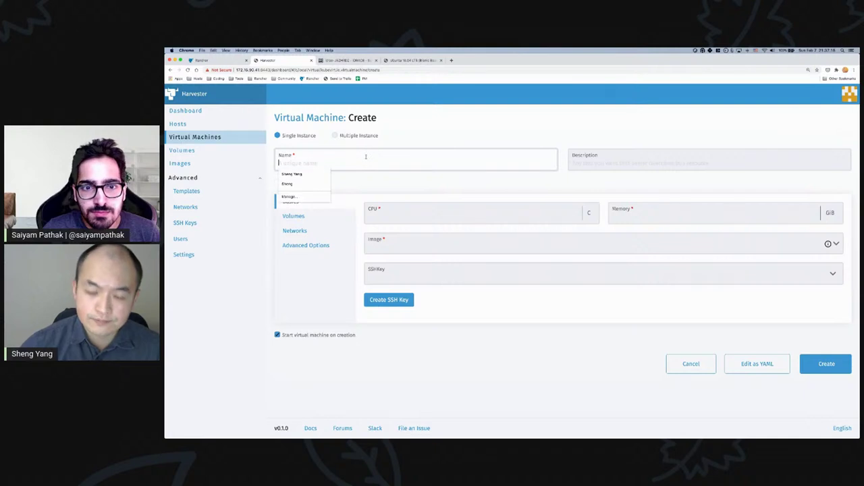
pyautogui.write('ubuntu-92-1')
pyautogui.click(381, 212)
pyautogui.write('1')
pyautogui.click(730, 218)
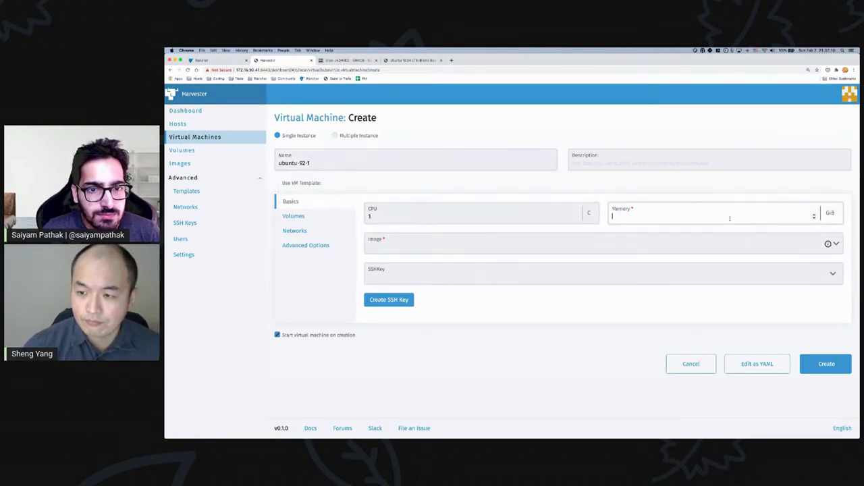
pyautogui.write('1')
pyautogui.click(459, 248)
pyautogui.click(426, 265)
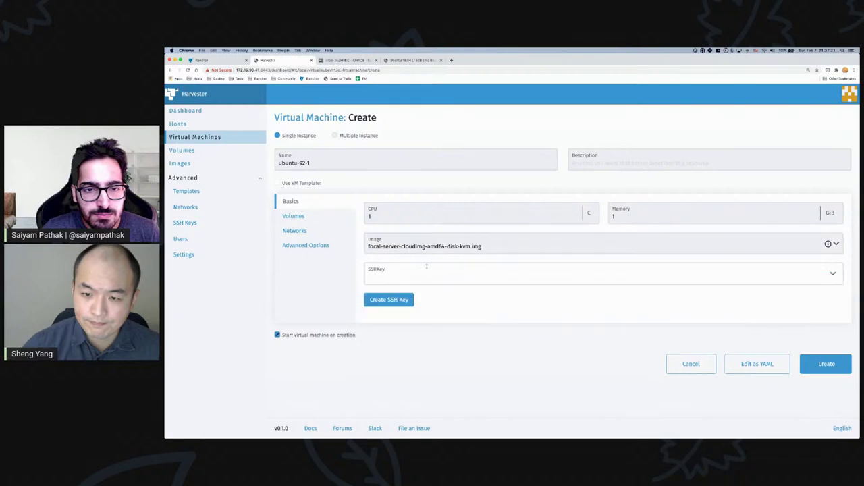
# - Add a second network interface attached to a VLAN network
pyautogui.click(297, 235)
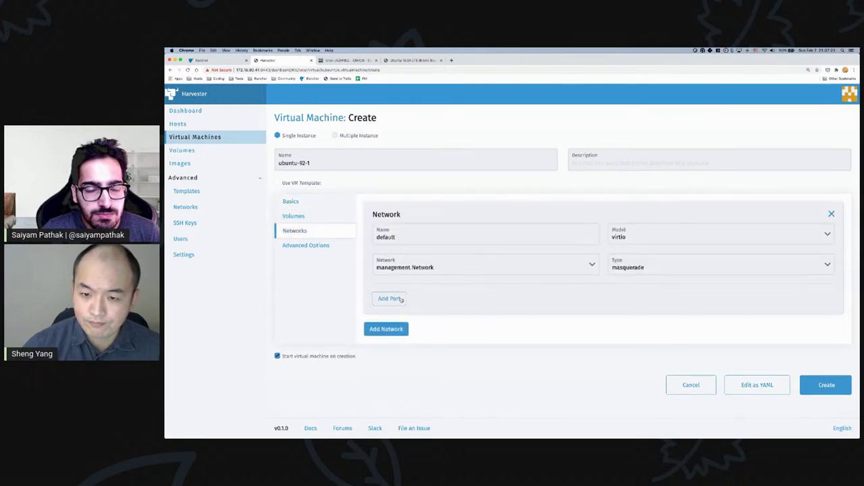
pyautogui.click(386, 329)
pyautogui.scroll(-3, 406, 311)
pyautogui.click(392, 287)
pyautogui.click(392, 316)
# - Paste the cloud-config user data and network data, disable the USB tablet, and create the VM
pyautogui.click(298, 145)
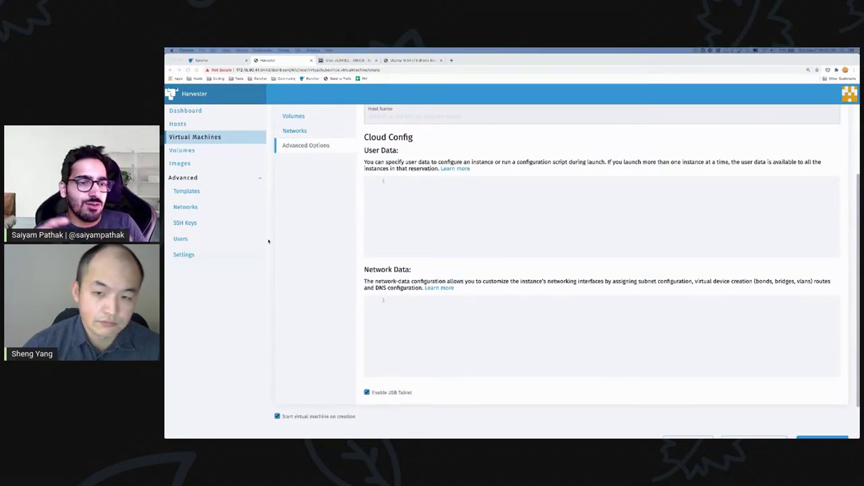
pyautogui.click(397, 181)
pyautogui.press('super+v')
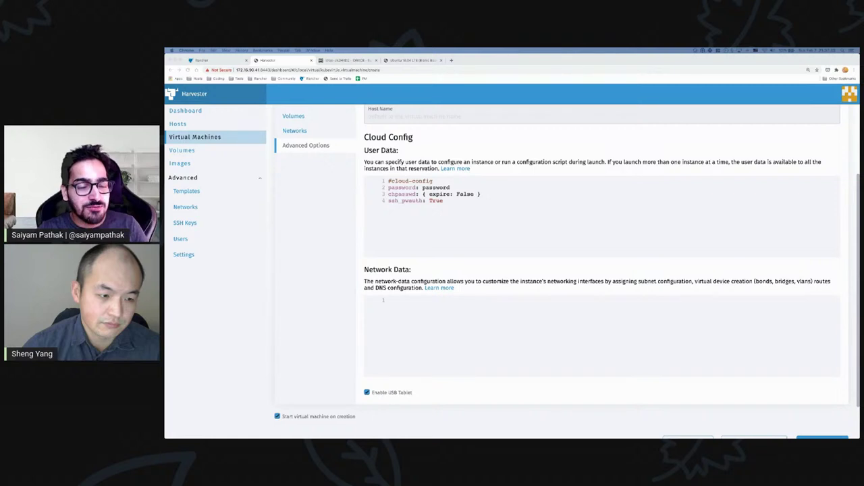
pyautogui.click(434, 309)
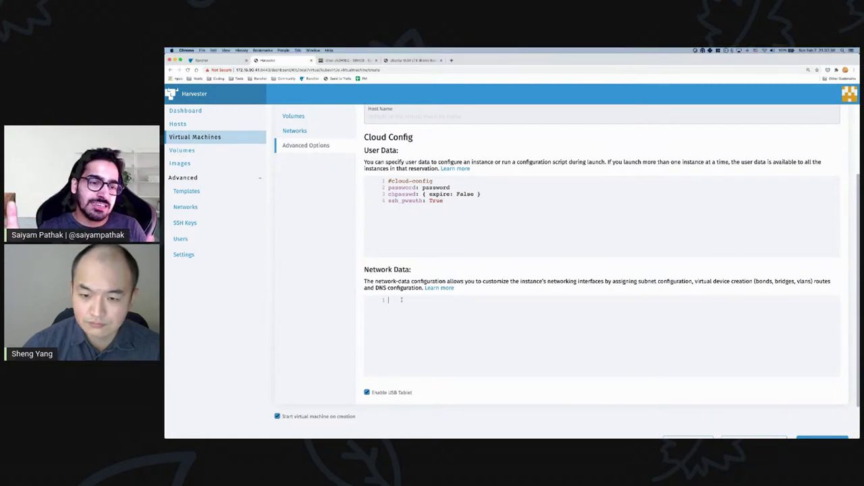
pyautogui.write('version: 1 config:   - type: physical     name: enp1s0     subnets:       - type: dhcp   - type: physical     name: enp2s0     subnets:       - type: dhcp')
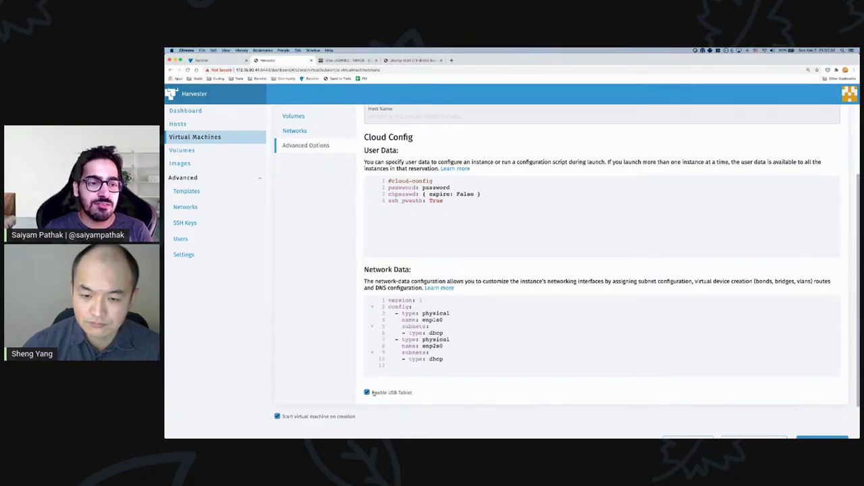
pyautogui.click(368, 393)
pyautogui.scroll(-1, 545, 365)
pyautogui.click(822, 401)
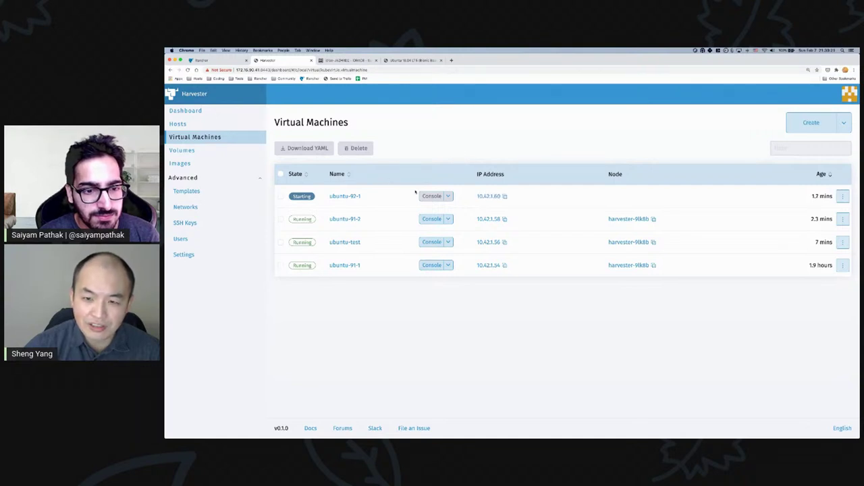
# - Open ubuntu-91-1's serial console and move it higher on screen
pyautogui.click(448, 219)
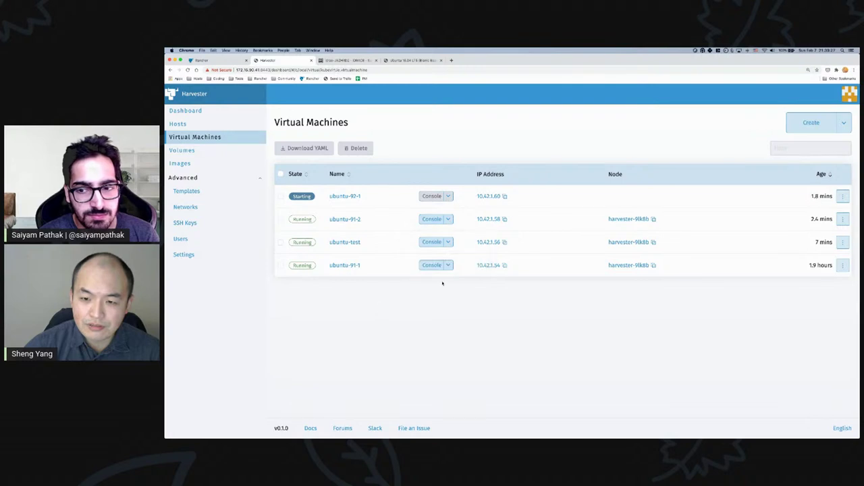
pyautogui.click(448, 265)
pyautogui.click(464, 313)
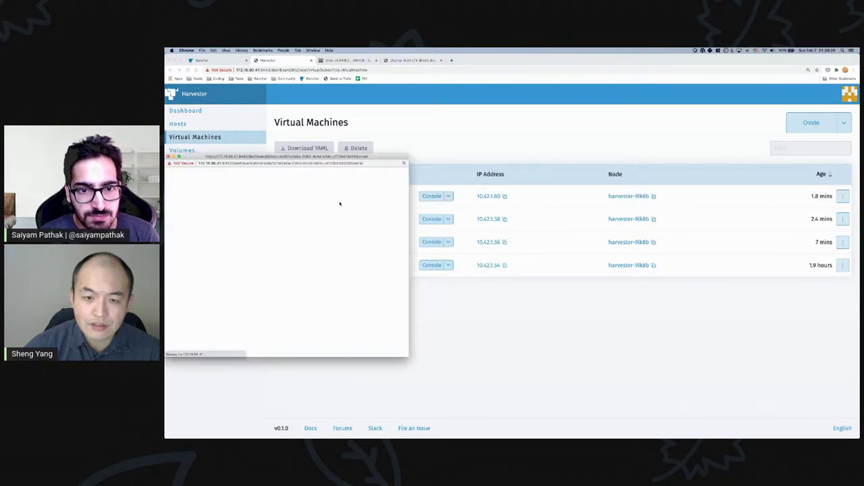
pyautogui.moveTo(342, 158); pyautogui.dragTo(345, 60)
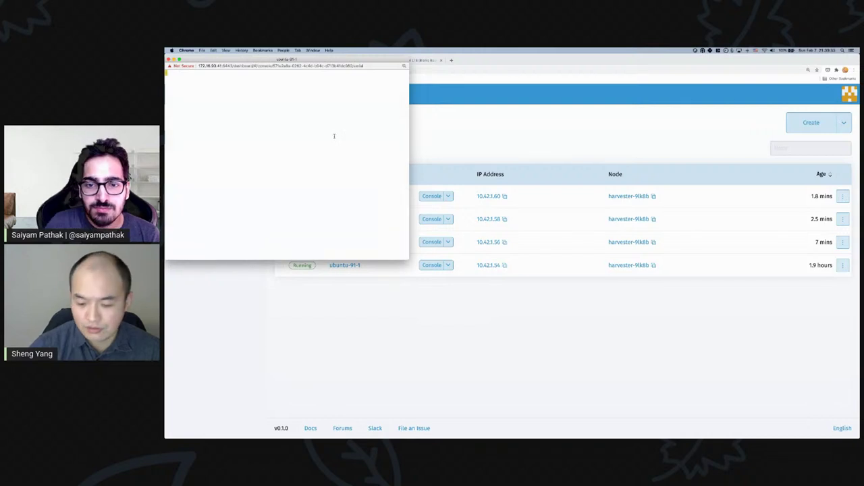
# - Check the VM's interfaces and routing table with ip addr and ip route
pyautogui.press('Return')
pyautogui.write('ip addr')
pyautogui.press('Return')
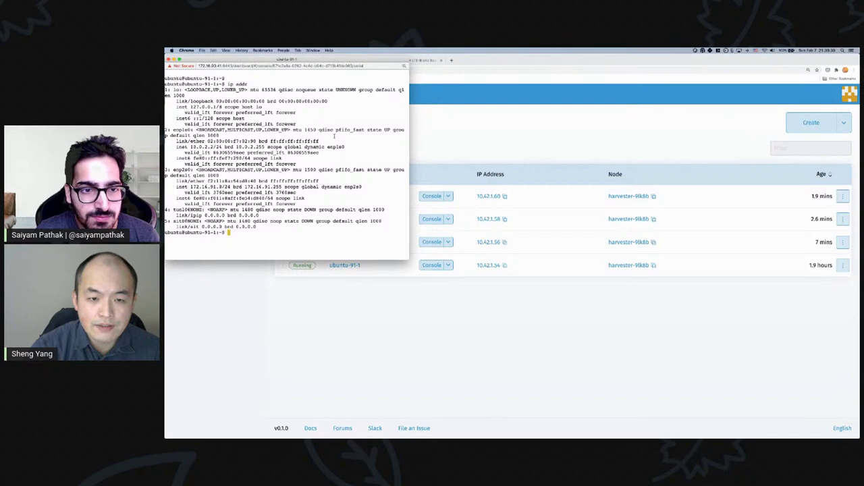
pyautogui.write('ip route')
pyautogui.press('Return')
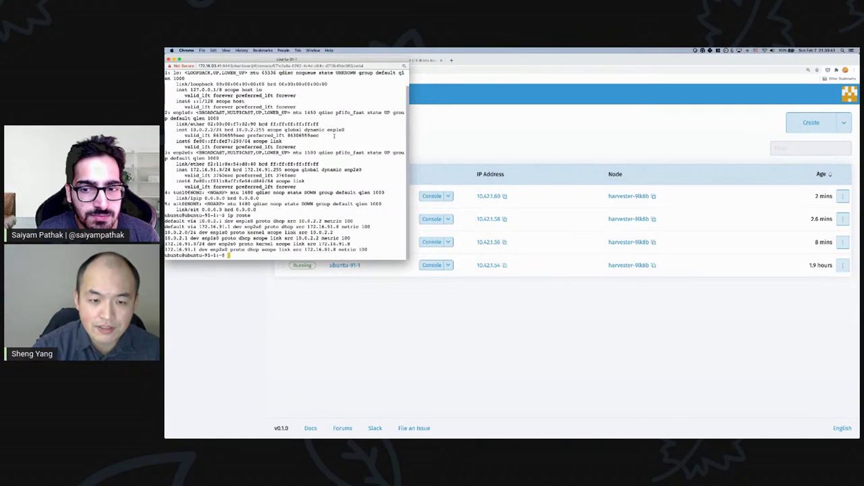
# - Delete the default route via 10.0.2.1 using sudo ip route delete, then close the console
pyautogui.write('ip route de')
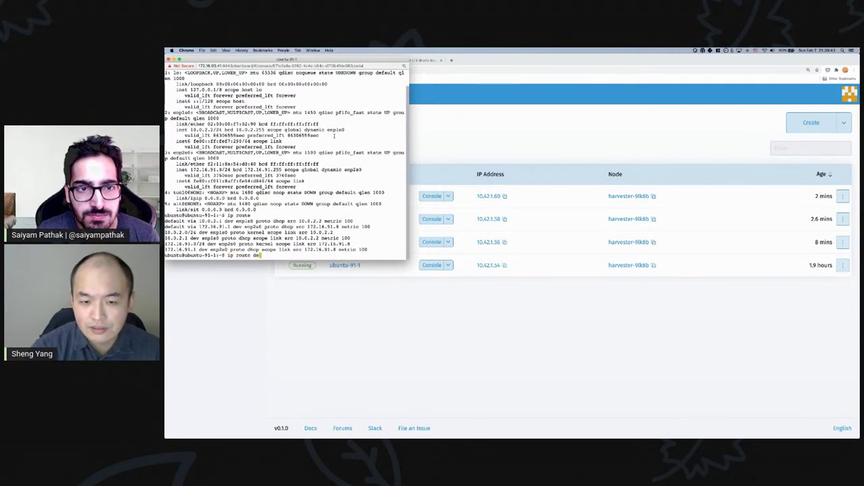
pyautogui.write('lete')
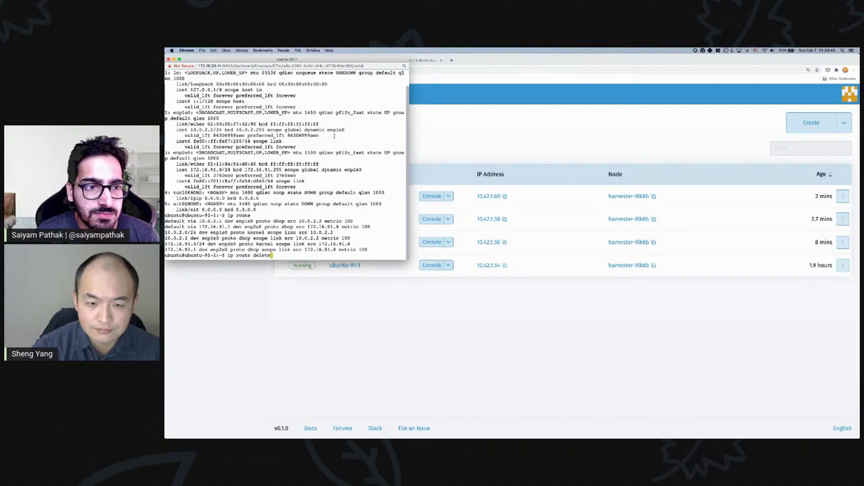
pyautogui.write(' de')
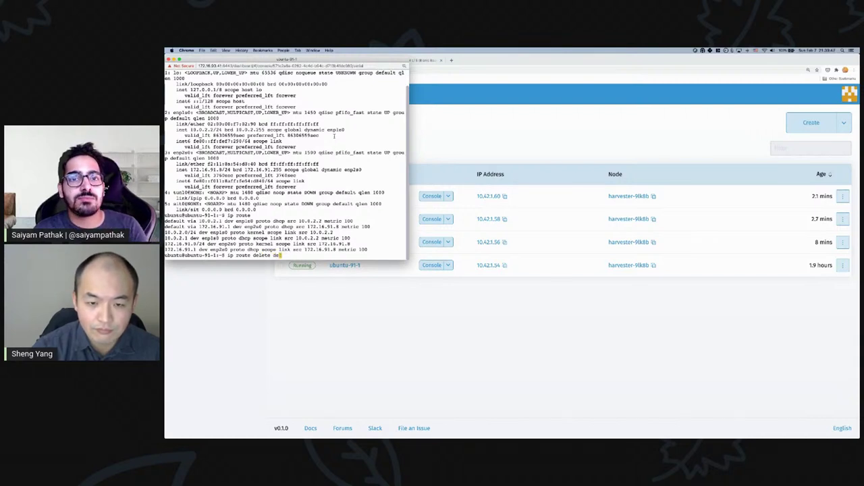
pyautogui.write('fault via 10.')
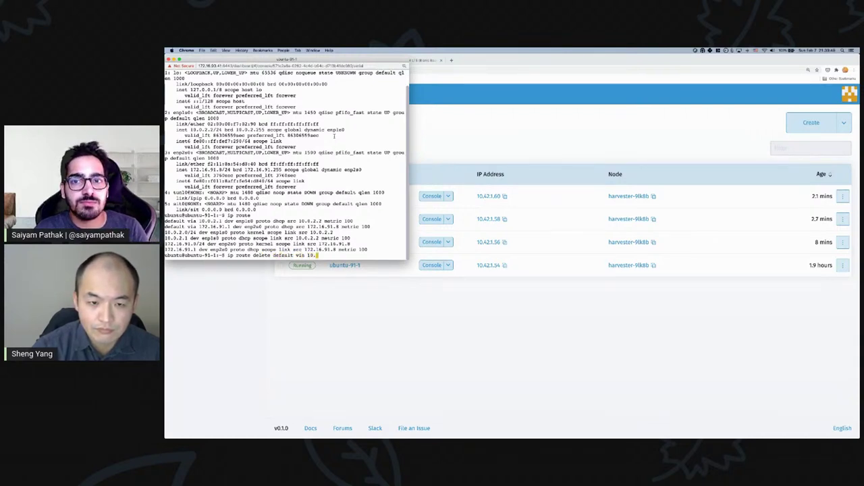
pyautogui.write('0.2.1')
pyautogui.press('Return')
pyautogui.press('Up')
pyautogui.hotkey('ctrl', 'a')
pyautogui.write('sudo')
pyautogui.press('Return')
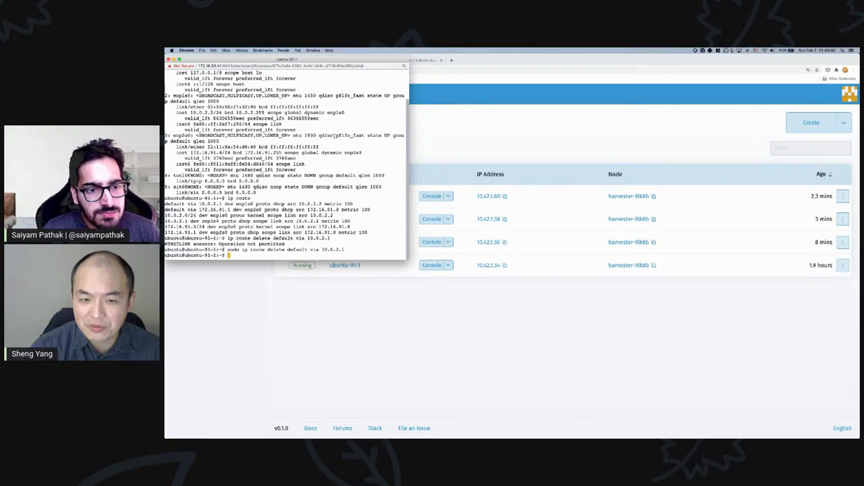
pyautogui.click(409, 289)
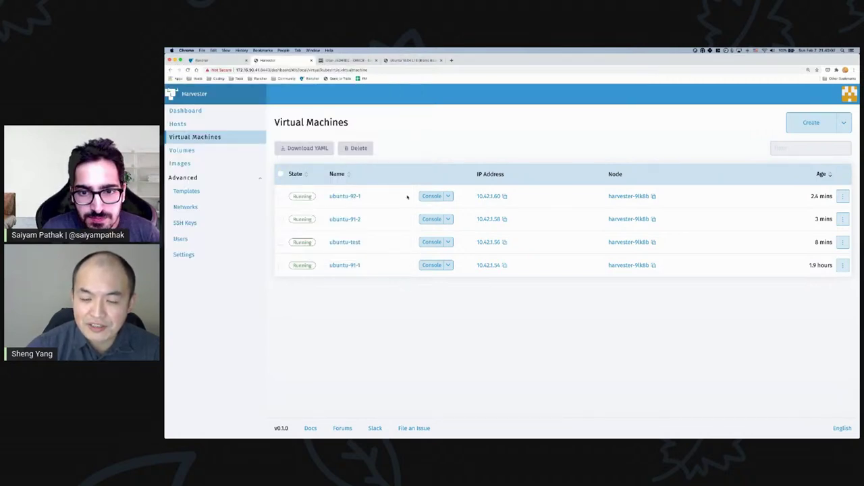
# - Open ubuntu-91-2's serial console and log in as ubuntu
pyautogui.click(449, 219)
pyautogui.click(445, 258)
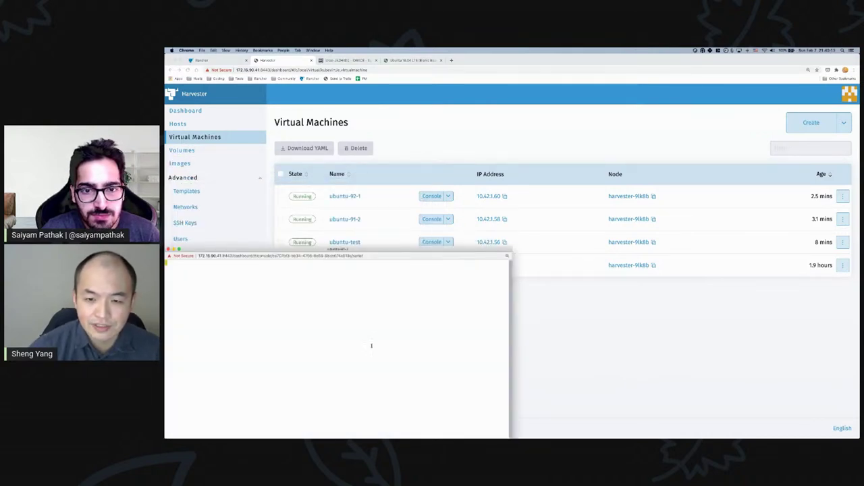
pyautogui.press('Return')
pyautogui.write('ubuntu-91-2 login: ubuntu')
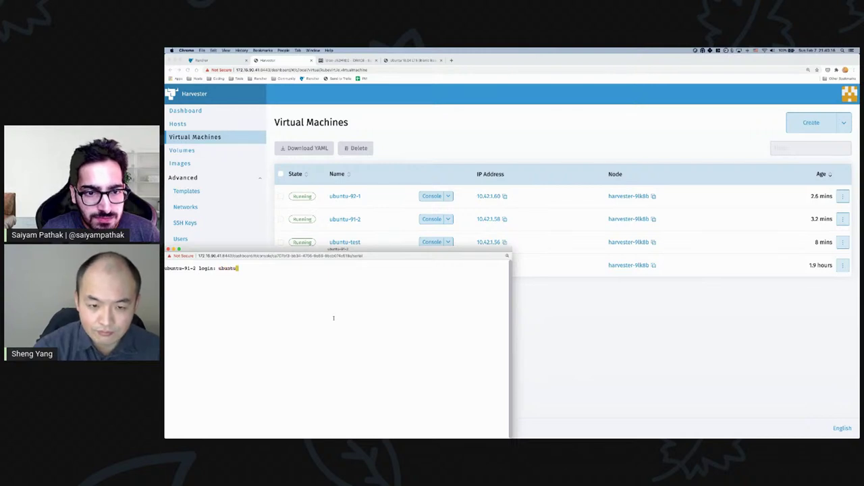
pyautogui.press('Return')
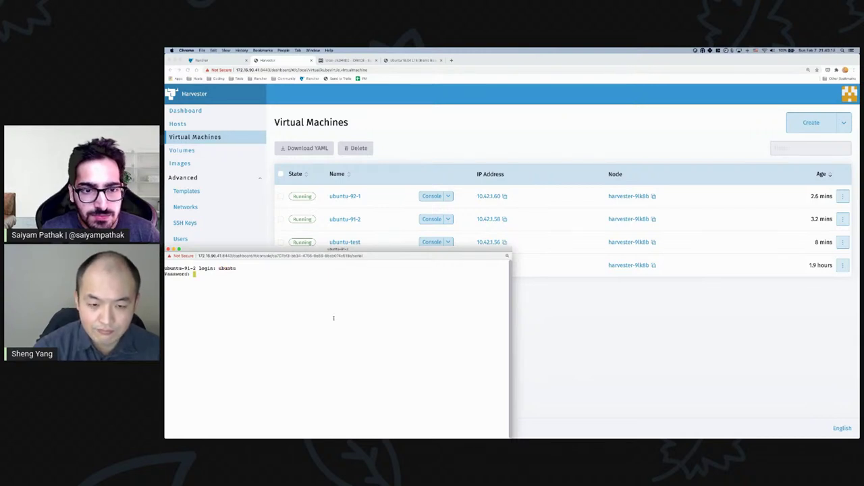
pyautogui.press('Return')
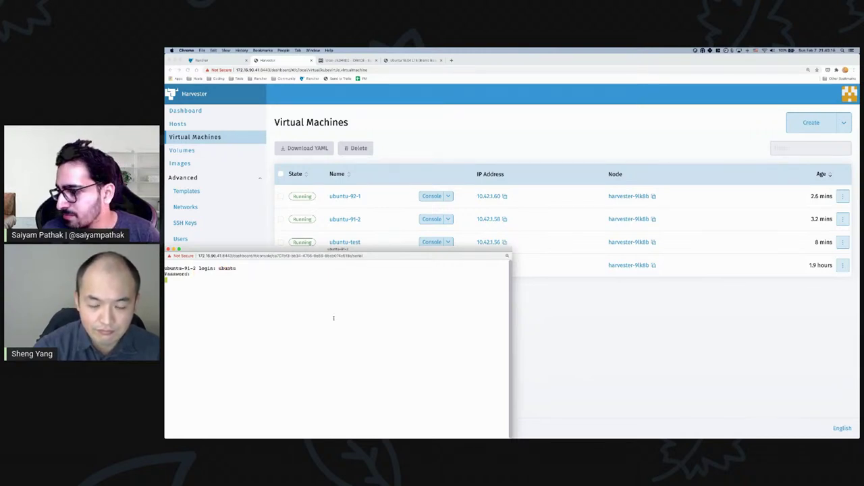
pyautogui.write('ubuntu-91-2 login: ubuntu')
pyautogui.press('Return')
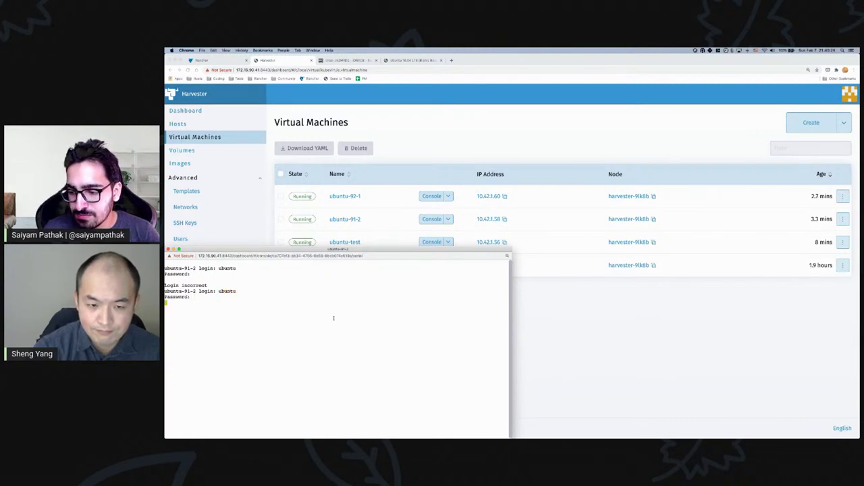
pyautogui.press('Return')
# - Show the routing table and run sudo ip route delete default via 10.0.2.1
pyautogui.write('ip route')
pyautogui.press('Return')
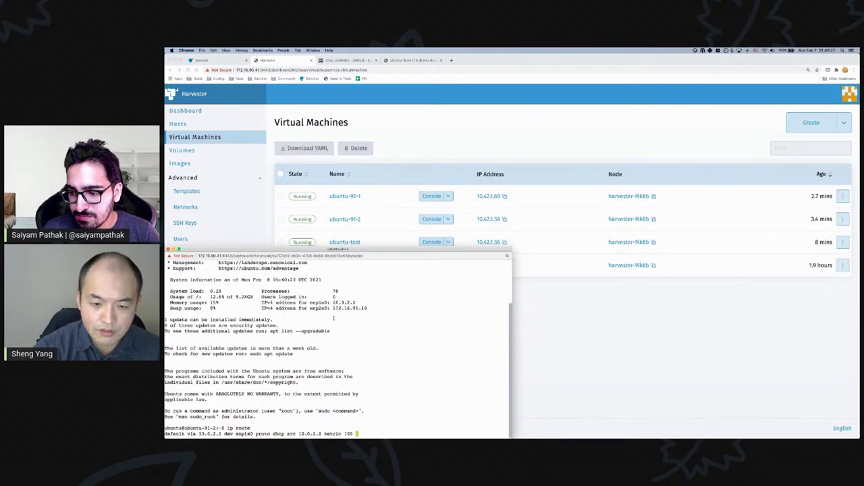
pyautogui.hotkey('ctrl', 'Up')
pyautogui.click(233, 182)
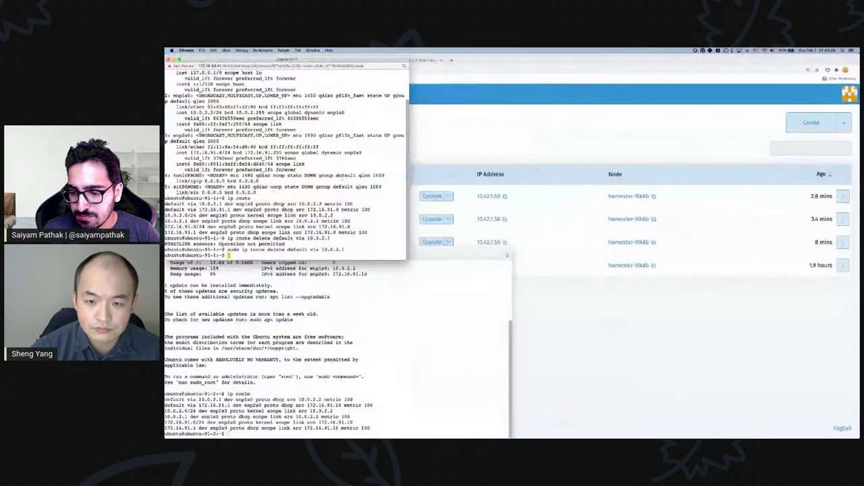
pyautogui.write('ip ro')
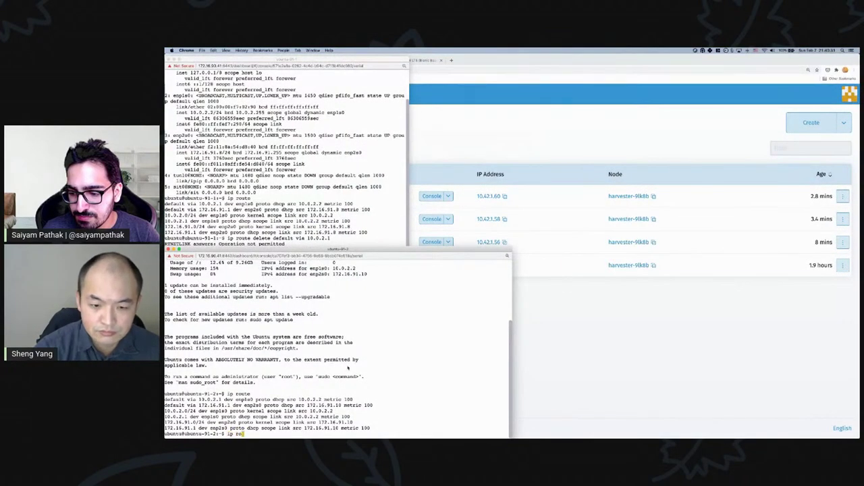
pyautogui.write('ute delete default')
pyautogui.press('Left')
pyautogui.press('Left')
pyautogui.press('Left')
pyautogui.press('Left')
pyautogui.press('Left')
pyautogui.press('Left')
pyautogui.press('Left')
pyautogui.press('Left')
pyautogui.press('Left')
pyautogui.press('Left')
pyautogui.press('Left')
pyautogui.press('Left')
pyautogui.press('Left')
pyautogui.press('Left')
pyautogui.press('Left')
pyautogui.press('Left')
pyautogui.press('Left')
pyautogui.press('Left')
pyautogui.press('Left')
pyautogui.press('Left')
pyautogui.write('sudo')
pyautogui.hotkey('ctrl', 'e')
pyautogui.write('10.0.2.1')
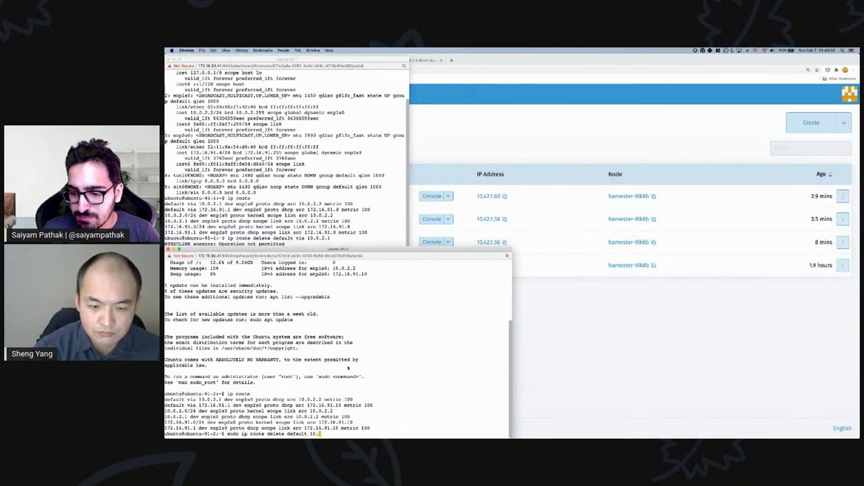
pyautogui.press('Left')
pyautogui.press('Left')
pyautogui.press('Left')
pyautogui.press('Left')
pyautogui.press('Left')
pyautogui.press('Left')
pyautogui.press('Left')
pyautogui.press('Left')
pyautogui.write('via')
pyautogui.press('Return')
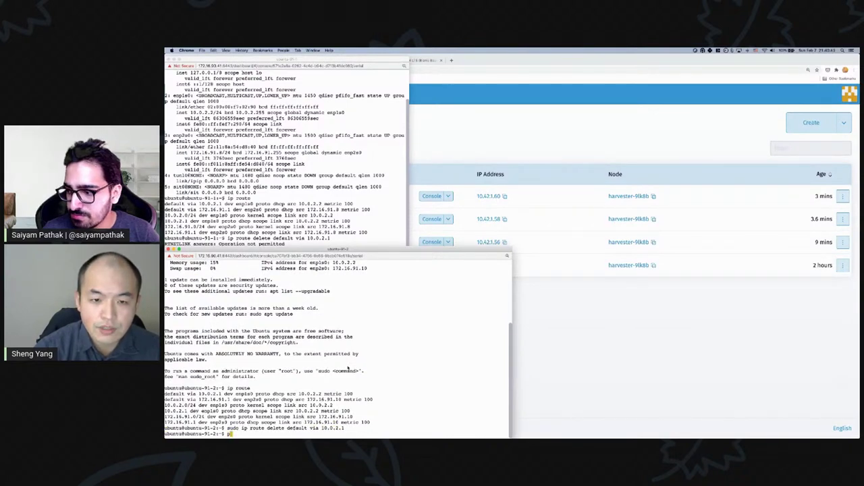
# - List interfaces with ip addr and ping ubuntu-91-1 at 172.16.91.8 over vlan91
pyautogui.write('ip addr')
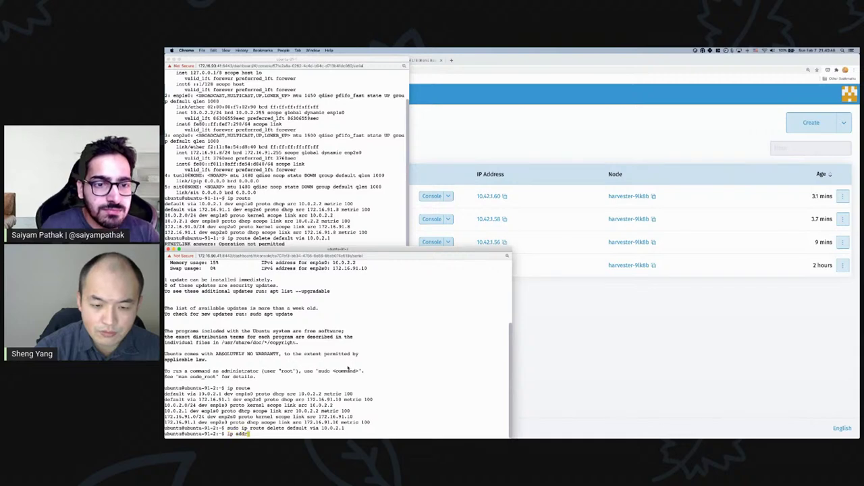
pyautogui.press('Return')
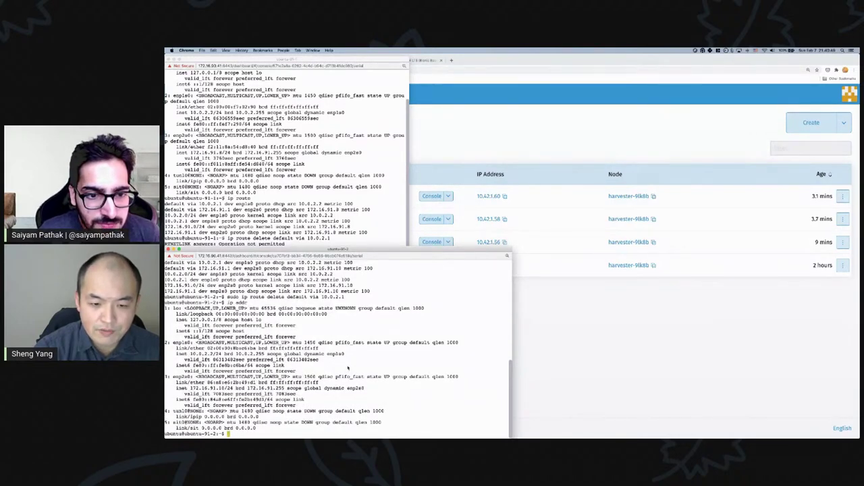
pyautogui.write('ping ')
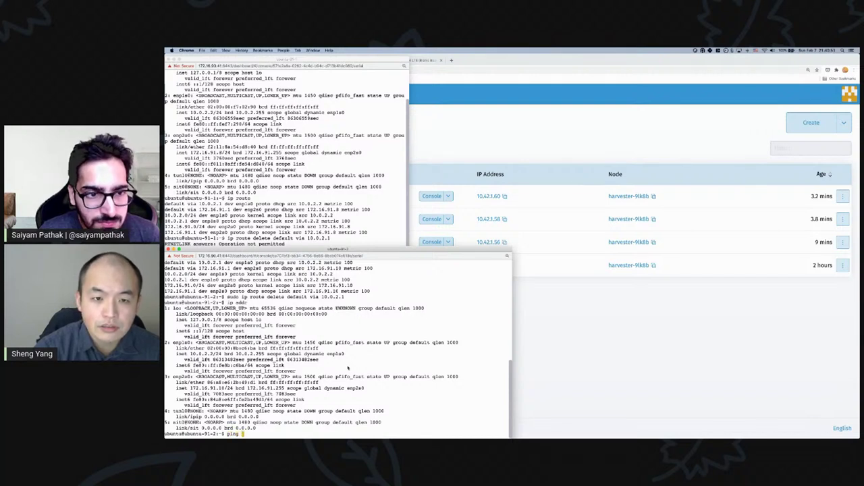
pyautogui.write('172.')
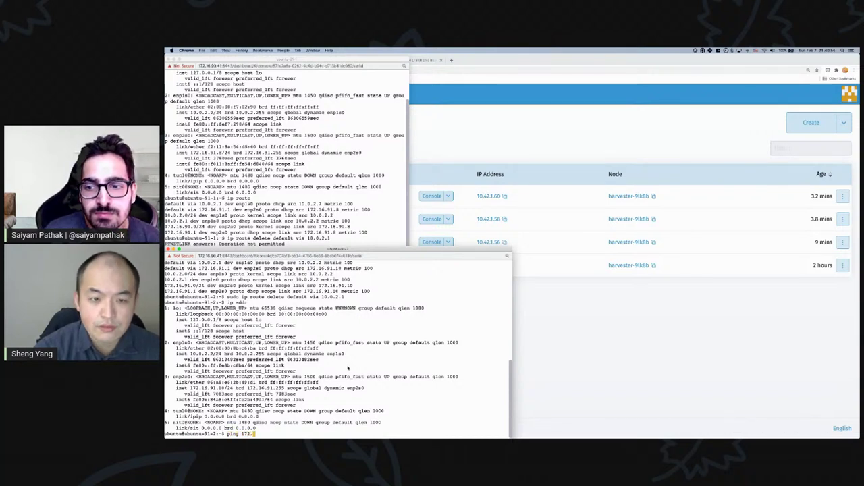
pyautogui.write('16.91.9')
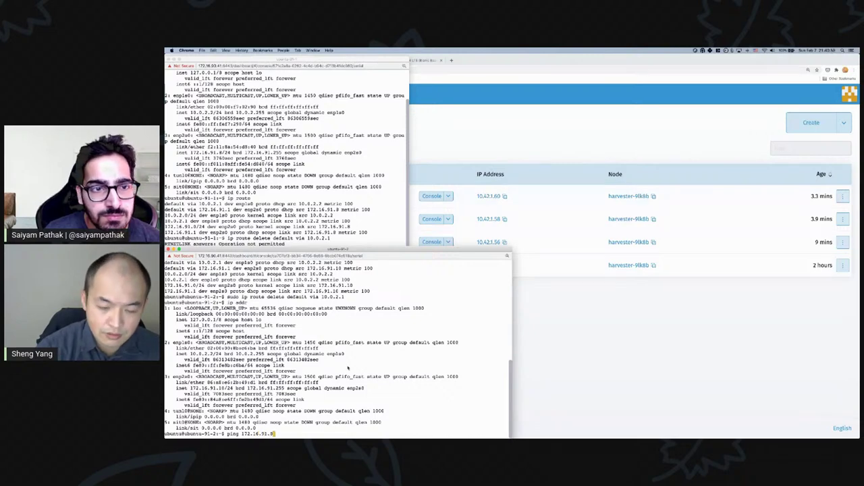
pyautogui.press('Return')
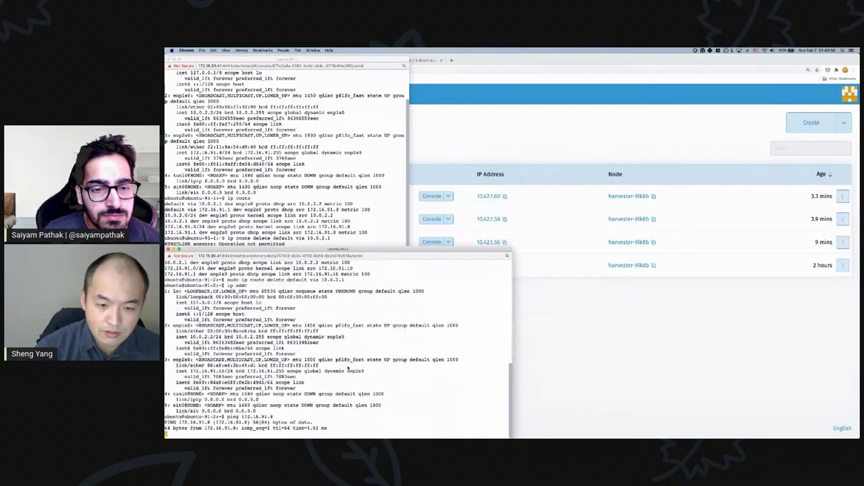
pyautogui.click(544, 335)
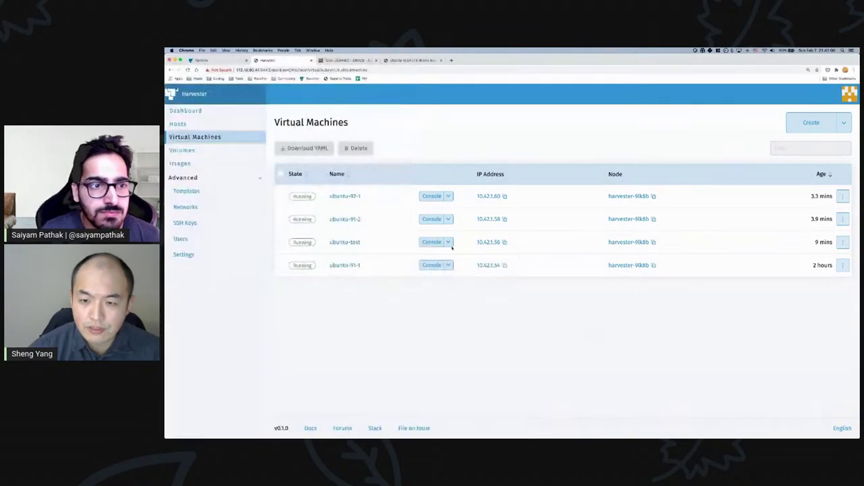
# - Open a serial console for ubuntu-92-1 and log in as ubuntu
pyautogui.click(448, 196)
pyautogui.click(440, 241)
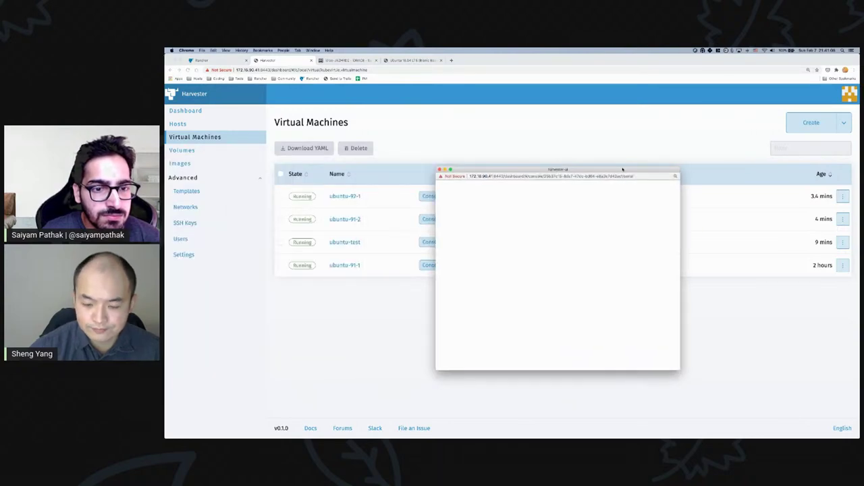
pyautogui.hotkey('ctrl', 'Up')
pyautogui.hotkey('ctrl', 'Up')
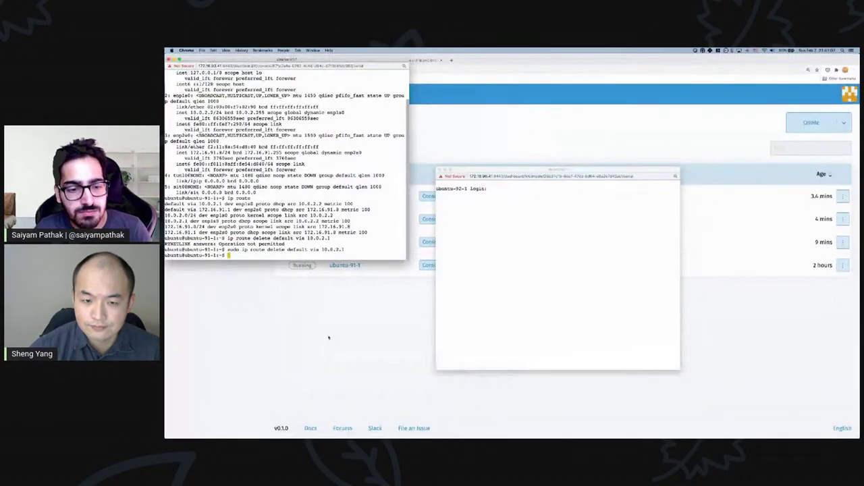
pyautogui.hotkey('ctrl', 'Up')
pyautogui.hotkey('ctrl', 'Up')
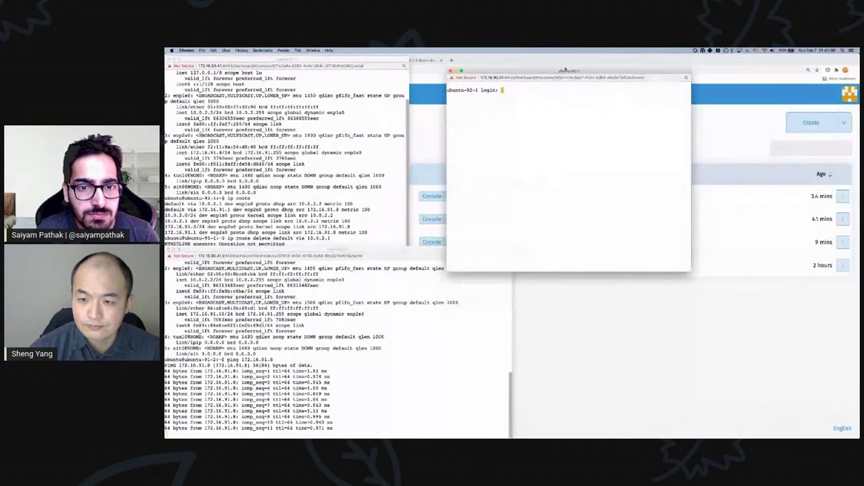
pyautogui.write('ubuntu')
pyautogui.press('Return')
pyautogui.press('Return')
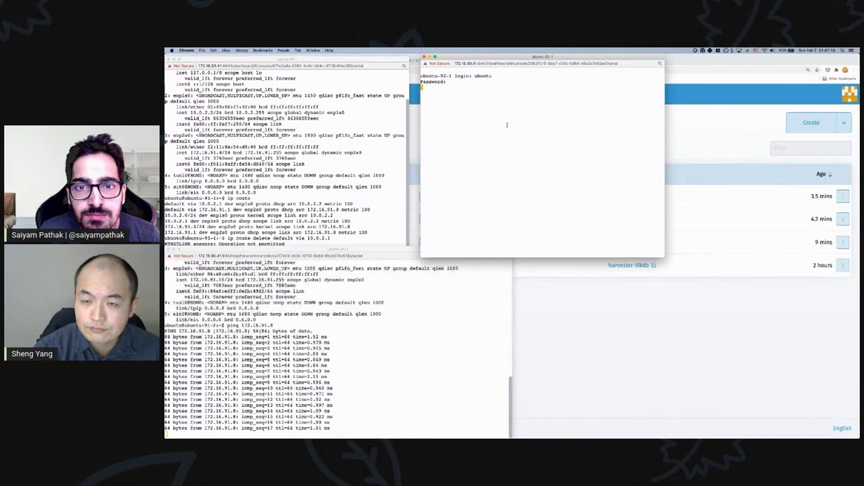
# - Delete the default route via 10.0.2.1 with sudo, then recheck ip route and ip addr
pyautogui.write('ip route')
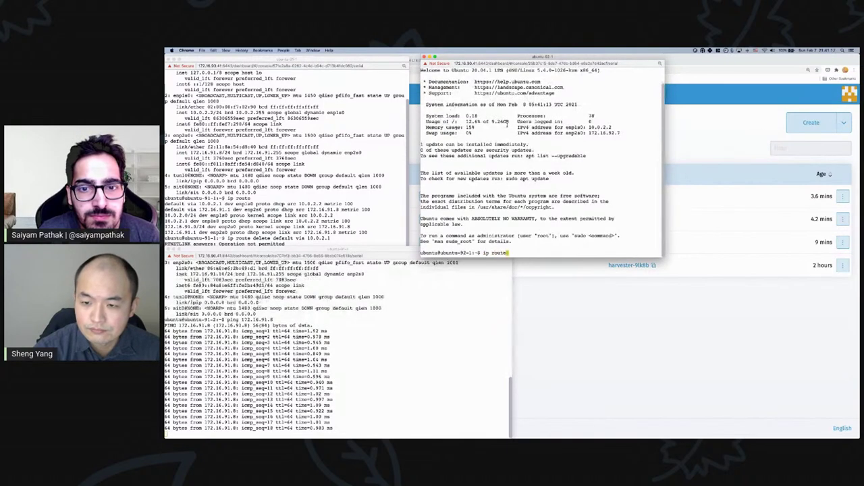
pyautogui.press('Return')
pyautogui.write('sudo ip route ')
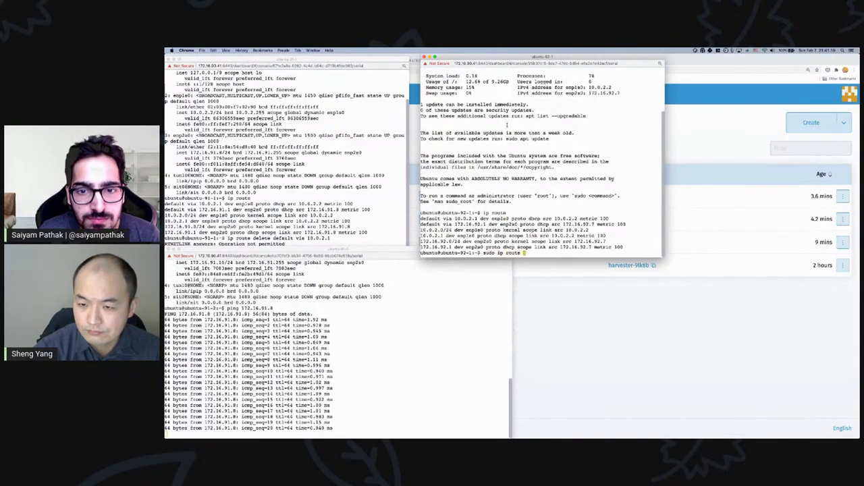
pyautogui.write('delete default via 1')
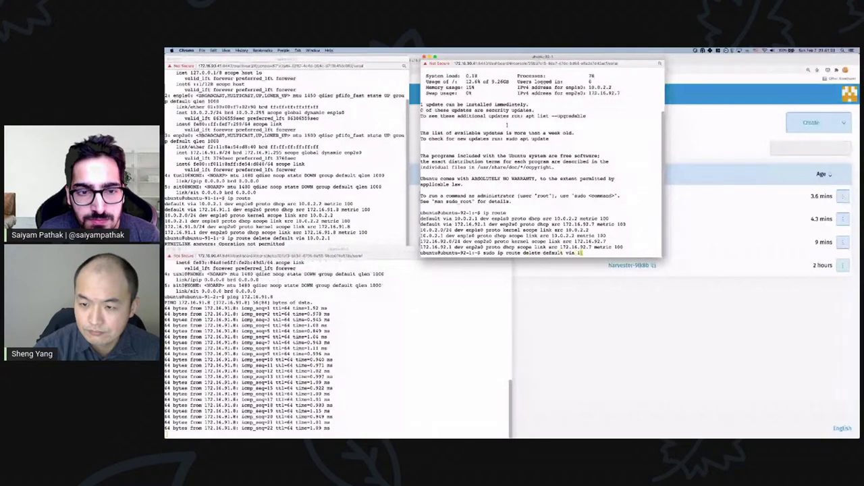
pyautogui.write('0.0.2.1')
pyautogui.press('Return')
pyautogui.write('ip route')
pyautogui.press('Return')
pyautogui.write('ip addr')
pyautogui.press('Return')
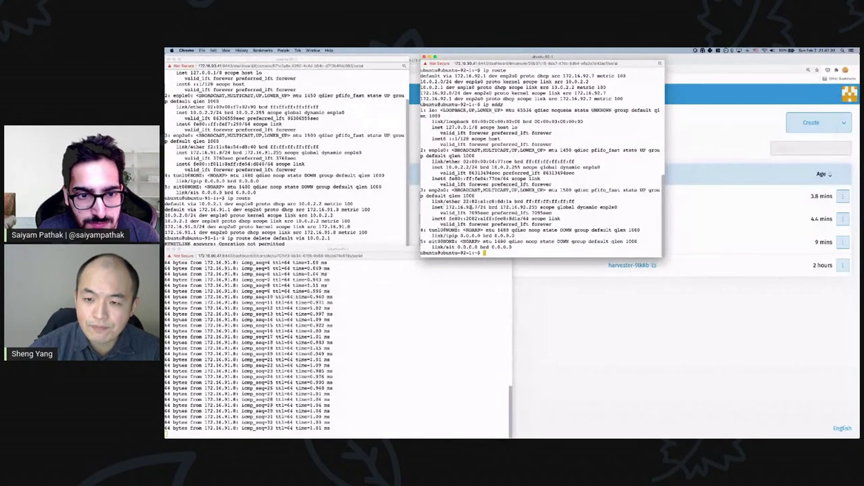
# - Ping 172.16.91.8 from ubuntu-92-1 and stop it after getting no replies
pyautogui.write('ping 172.')
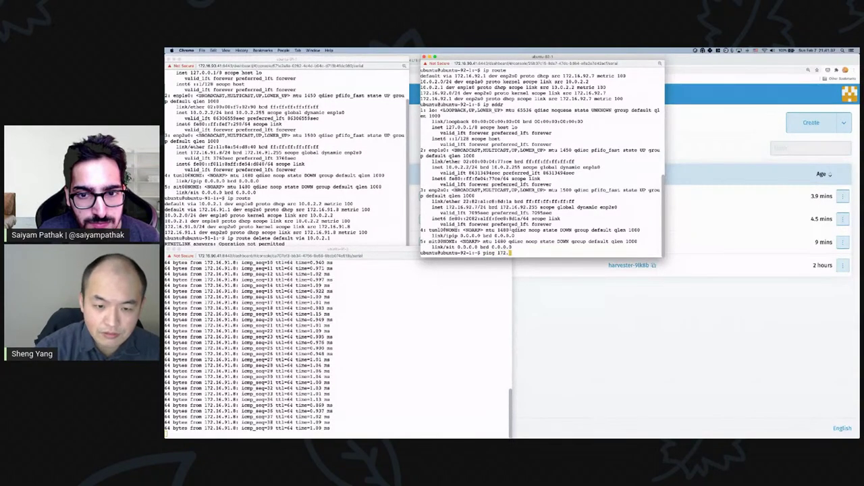
pyautogui.write('16.91.8')
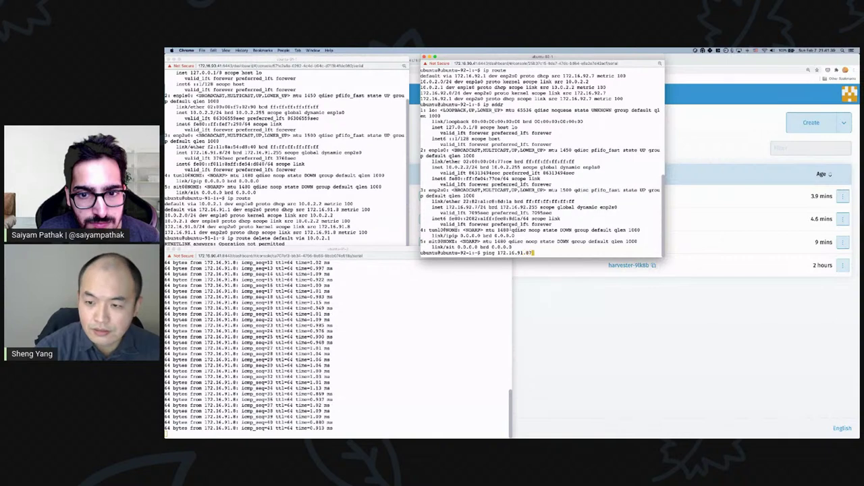
pyautogui.press('Return')
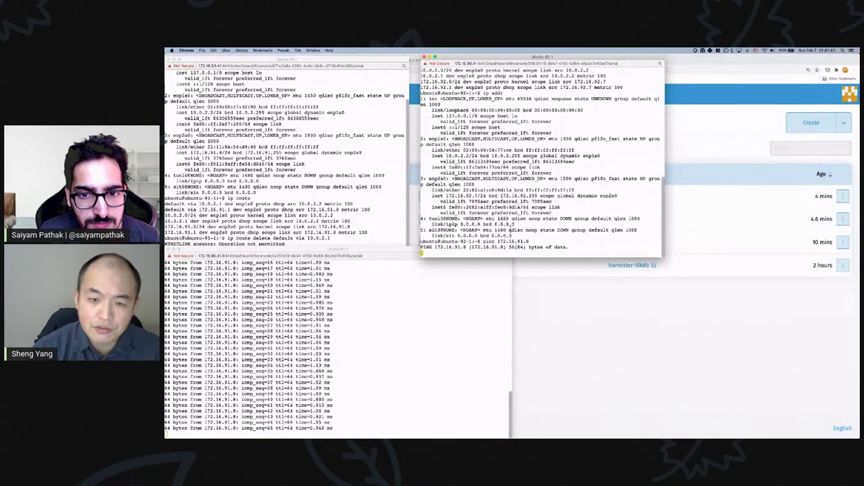
pyautogui.click(284, 223)
pyautogui.press('Up')
pyautogui.hotkey('ctrl', 'a')
pyautogui.write('sudo')
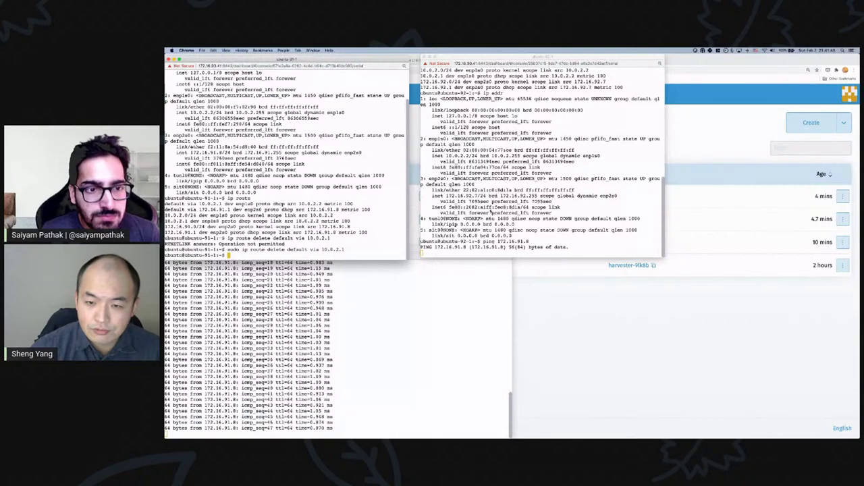
pyautogui.press('super+grave')
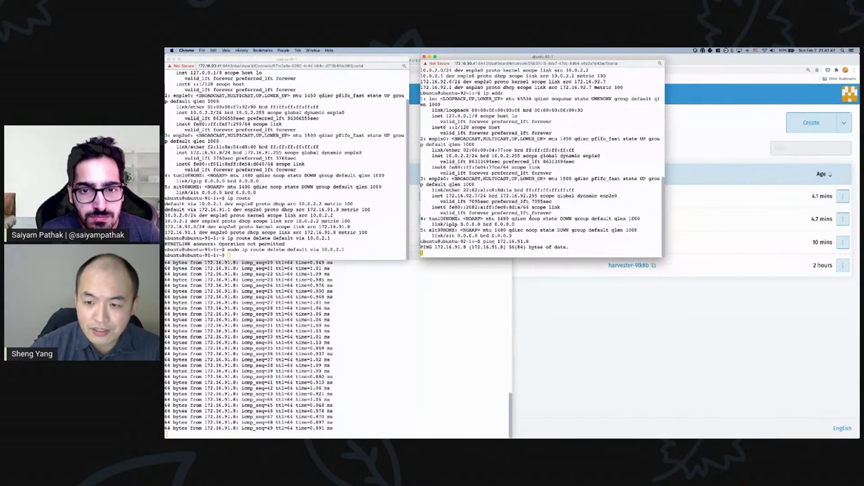
pyautogui.hotkey('ctrl', 'c')
# - Ping the gateway 172.16.92.1 from ubuntu-92-1 and stop after replies
pyautogui.press('Up')
pyautogui.press('BackSpace')
pyautogui.press('BackSpace')
pyautogui.press('BackSpace')
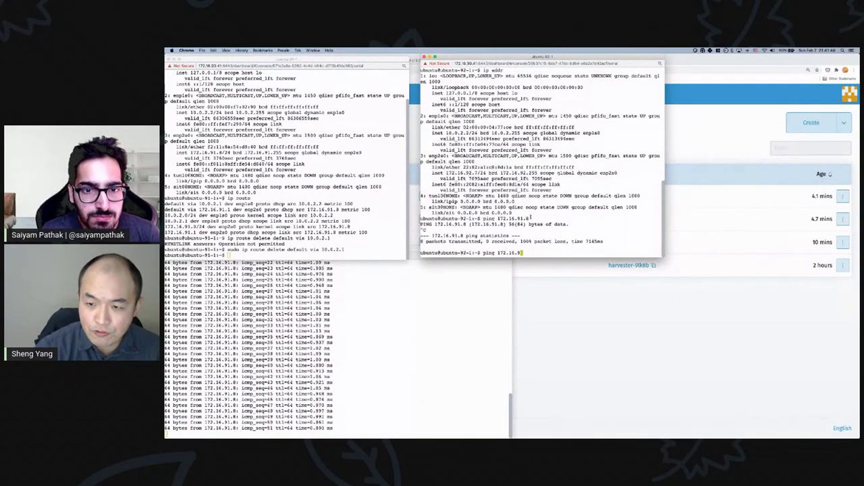
pyautogui.write('2.1')
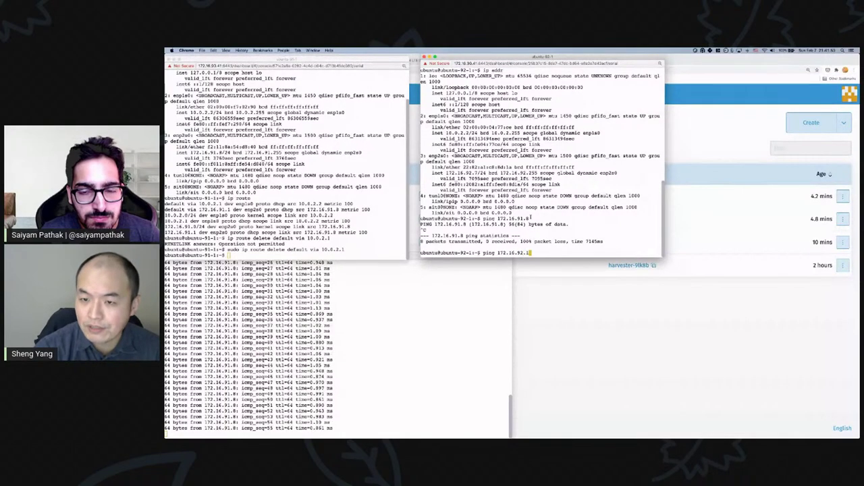
pyautogui.press('Return')
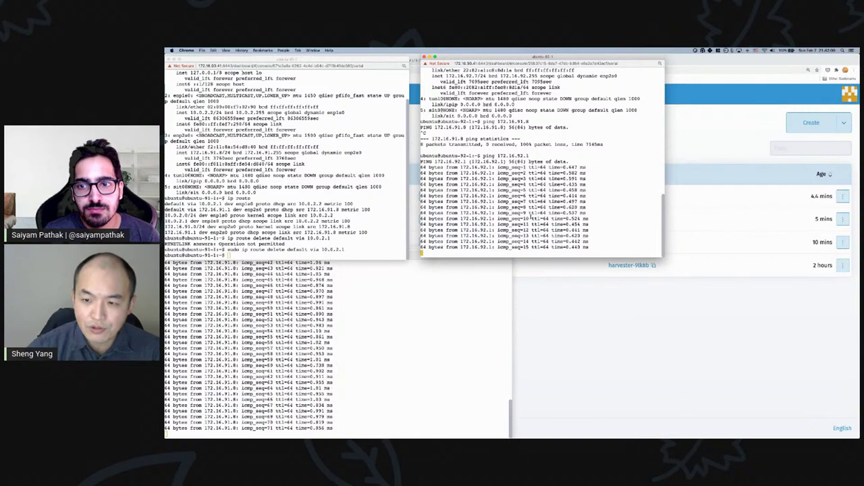
pyautogui.hotkey('ctrl', 'c')
# - Log out of the ubuntu-92-1 shell and close both console windows
pyautogui.click(229, 255)
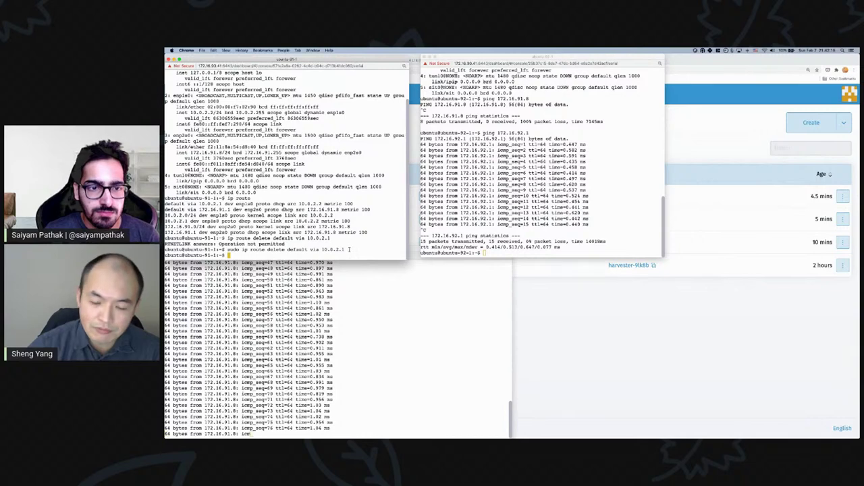
pyautogui.moveTo(362, 260); pyautogui.dragTo(363, 250)
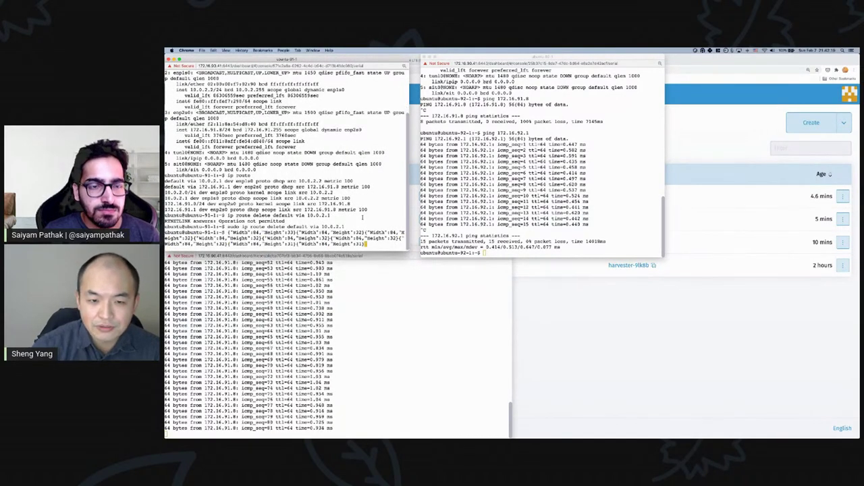
pyautogui.press('Return')
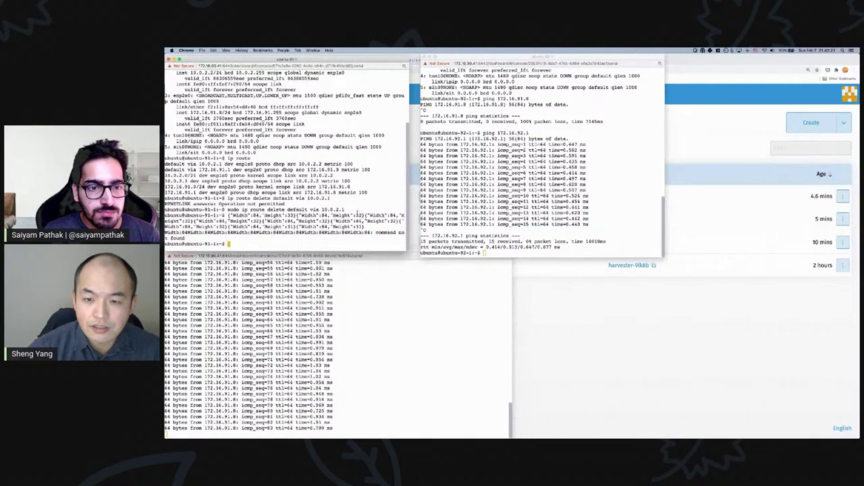
pyautogui.click(497, 226)
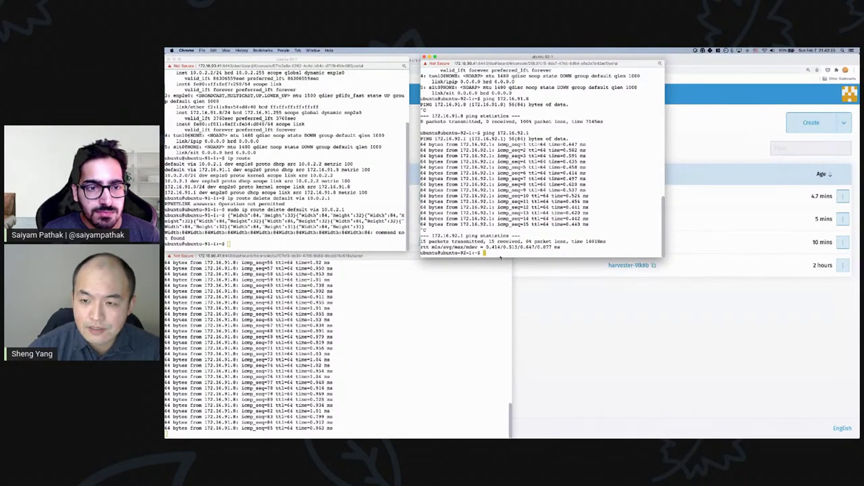
pyautogui.hotkey('ctrl', 'd')
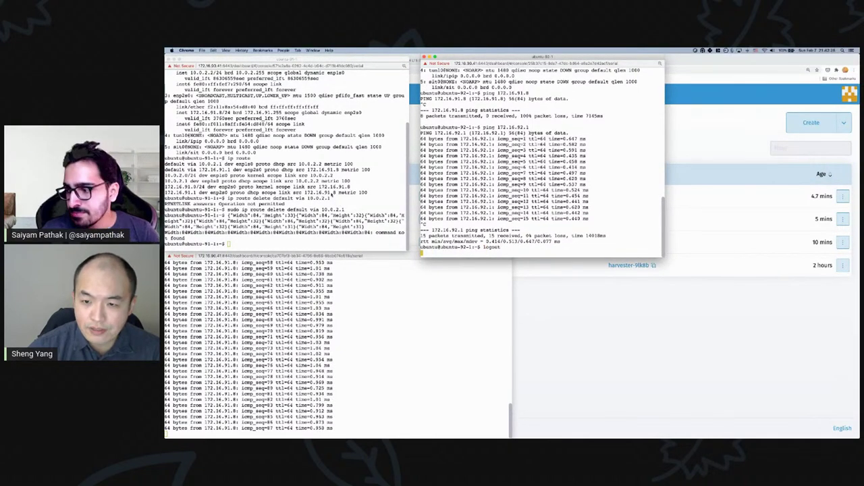
pyautogui.click(173, 59)
pyautogui.press('super+w')
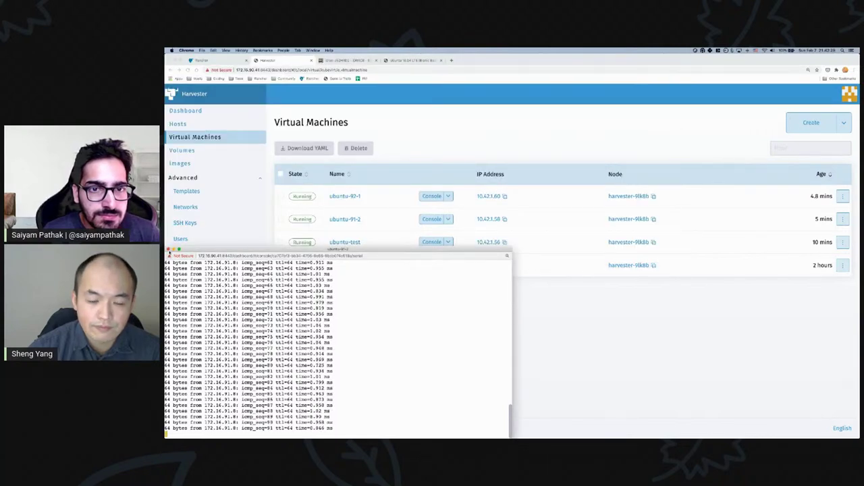
# - Start a new VM named k3os with 1 CPU and the k3os-amd64.iso image
pyautogui.press('super+w')
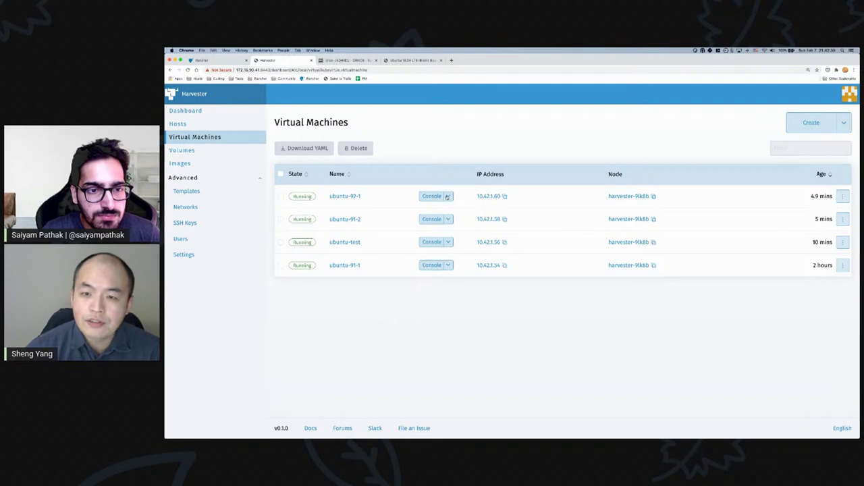
pyautogui.click(809, 122)
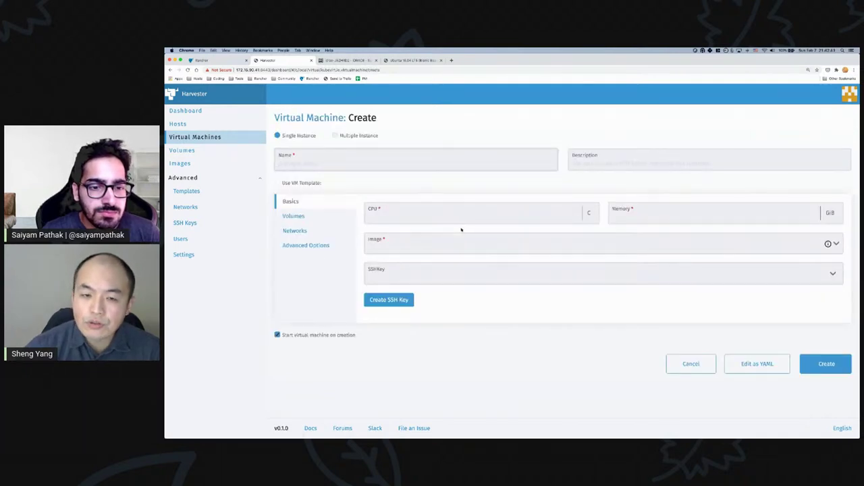
pyautogui.click(341, 166)
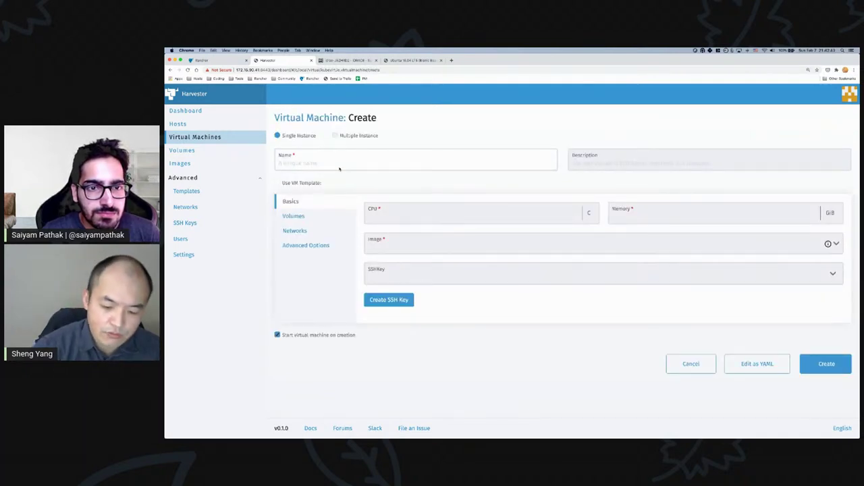
pyautogui.click(339, 167)
pyautogui.write('k3os')
pyautogui.click(395, 215)
pyautogui.write('1')
pyautogui.click(628, 215)
pyautogui.write('1')
pyautogui.click(527, 238)
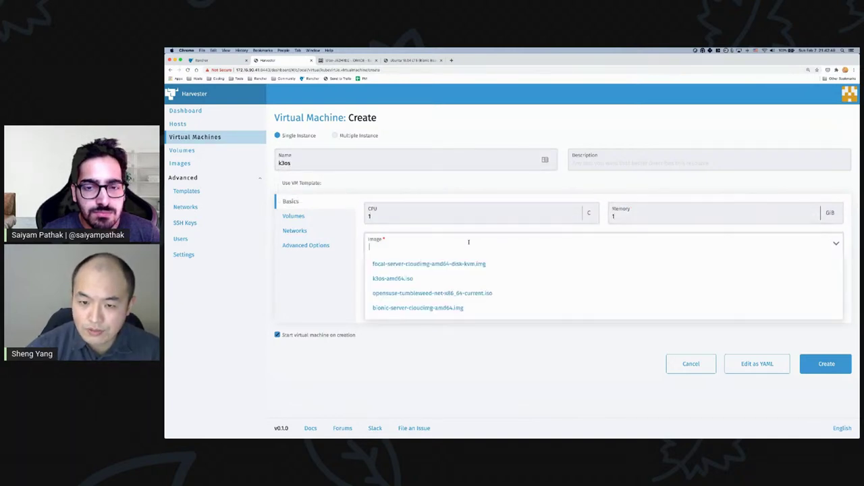
pyautogui.click(396, 279)
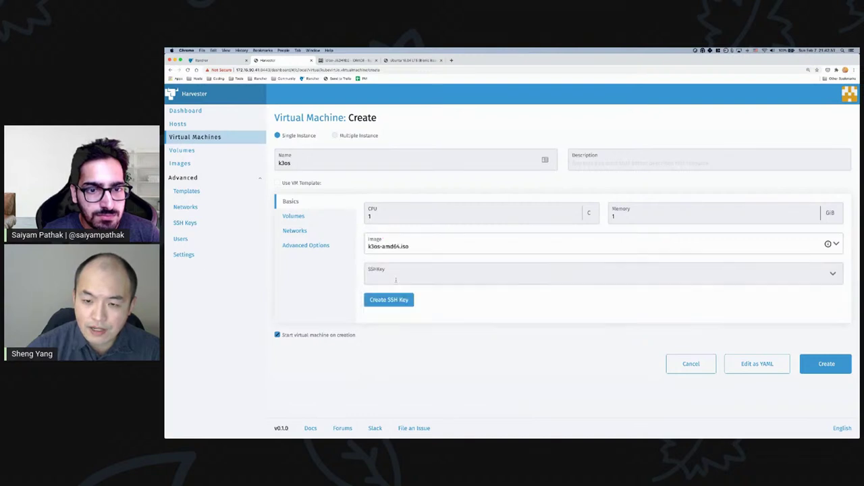
# - Base it on iso-image-base-template, re-select k3os-amd64.iso, and create the k3os VM
pyautogui.click(277, 183)
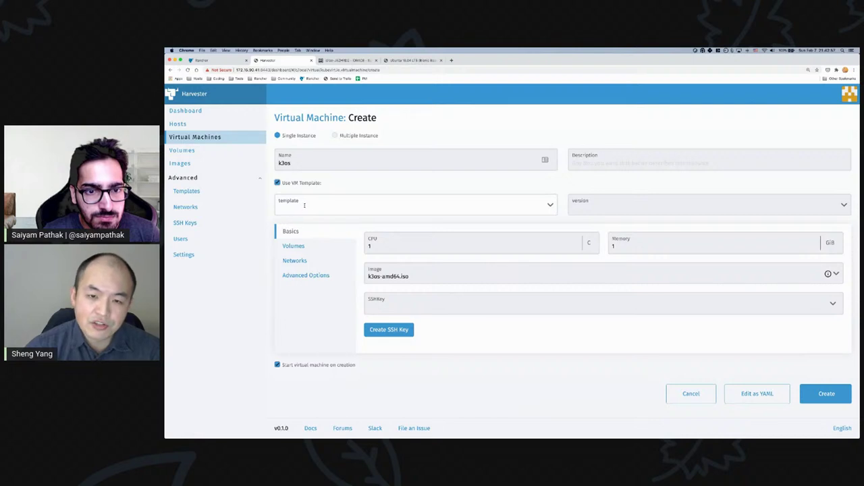
pyautogui.click(307, 206)
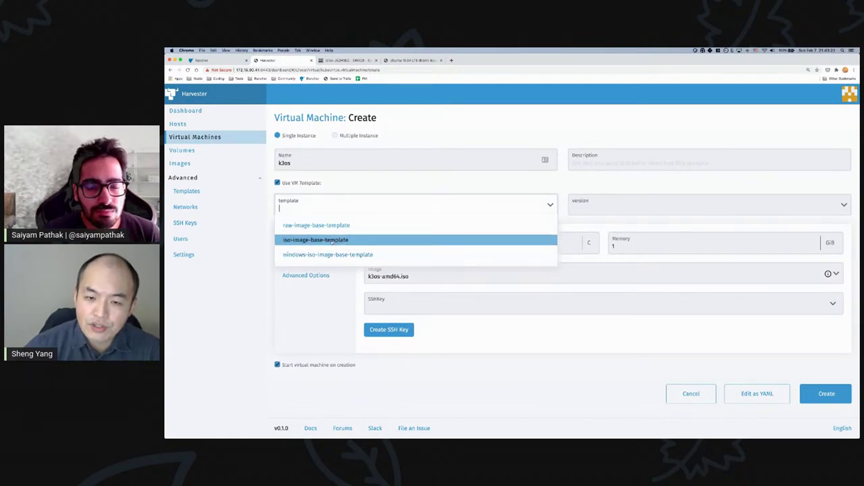
pyautogui.click(329, 241)
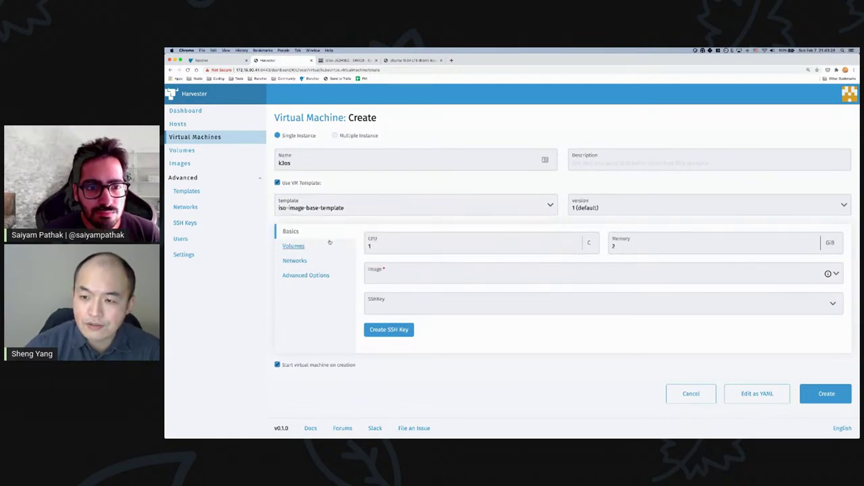
pyautogui.click(493, 273)
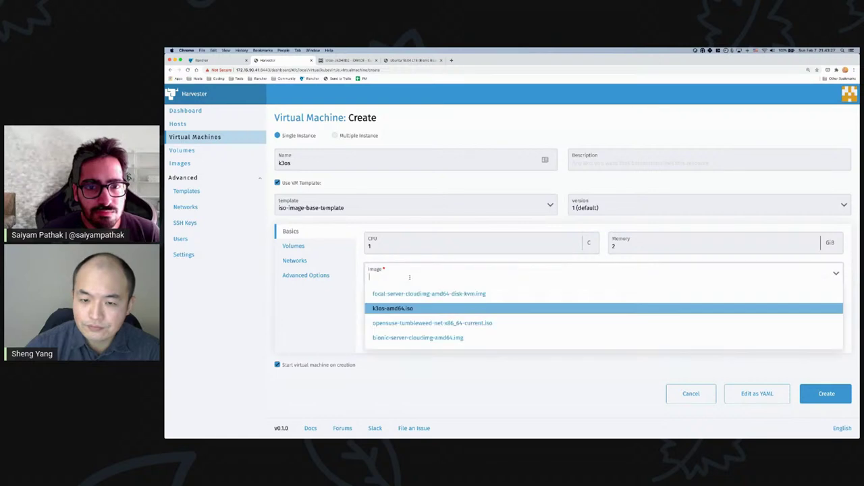
pyautogui.click(411, 305)
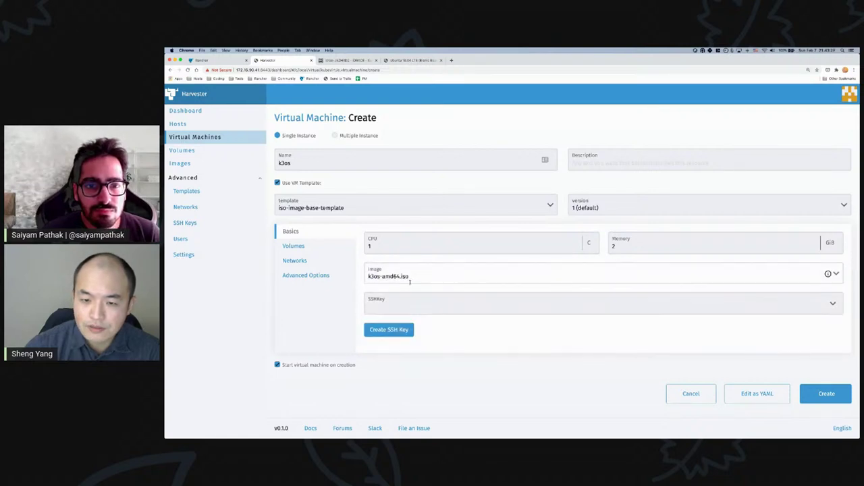
pyautogui.click(290, 247)
pyautogui.click(294, 261)
pyautogui.click(300, 273)
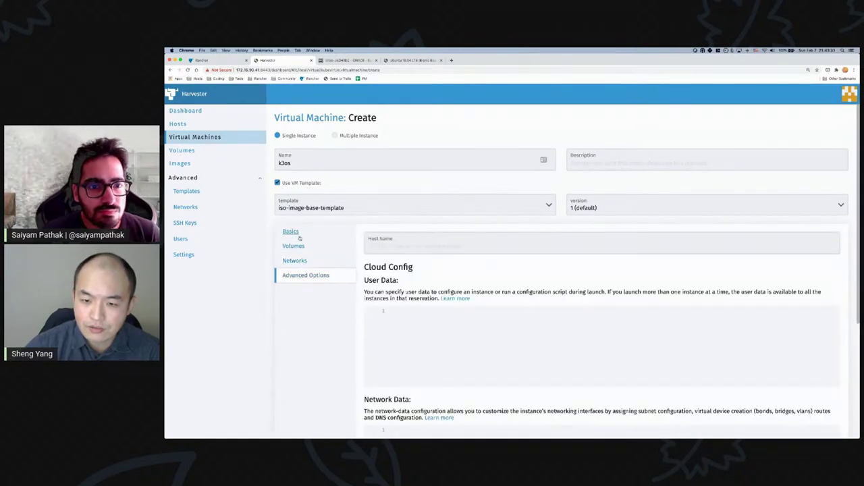
pyautogui.click(294, 233)
pyautogui.click(832, 396)
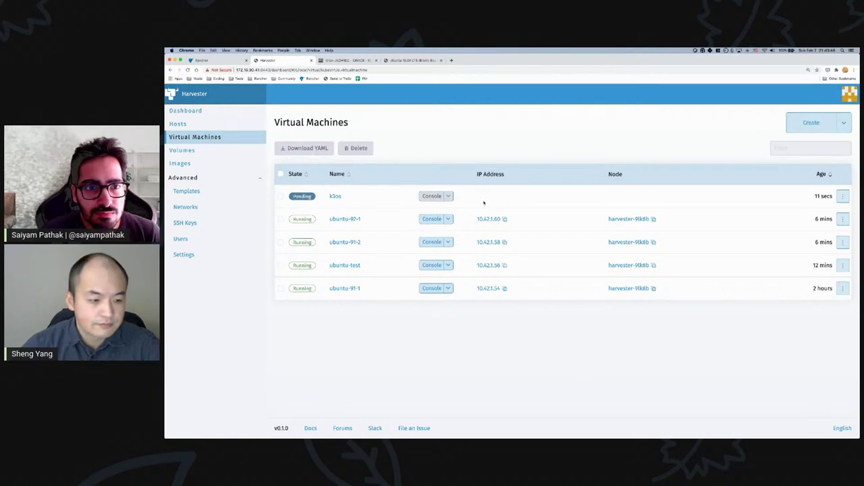
# - Inspect the k3os VM's boot order (rootdisk, cdrom-disk) and its volumes
pyautogui.click(337, 196)
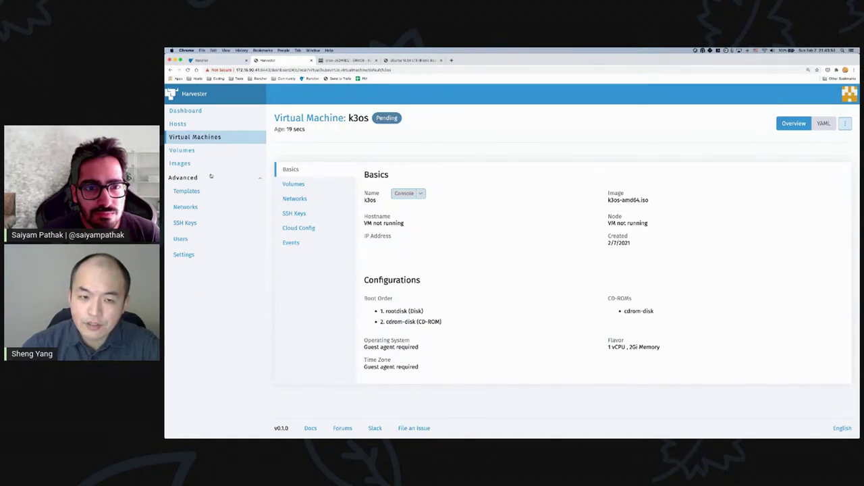
pyautogui.moveTo(382, 311); pyautogui.dragTo(442, 322)
pyautogui.click(382, 311)
pyautogui.click(442, 321)
pyautogui.click(291, 184)
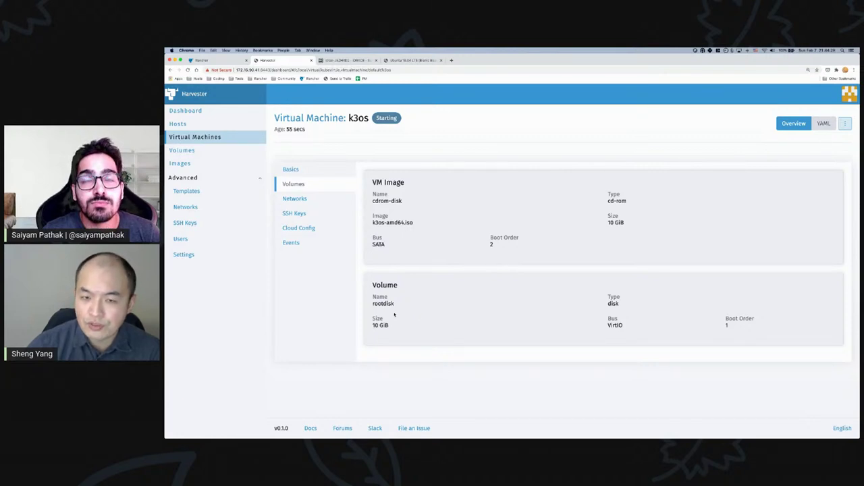
pyautogui.click(217, 138)
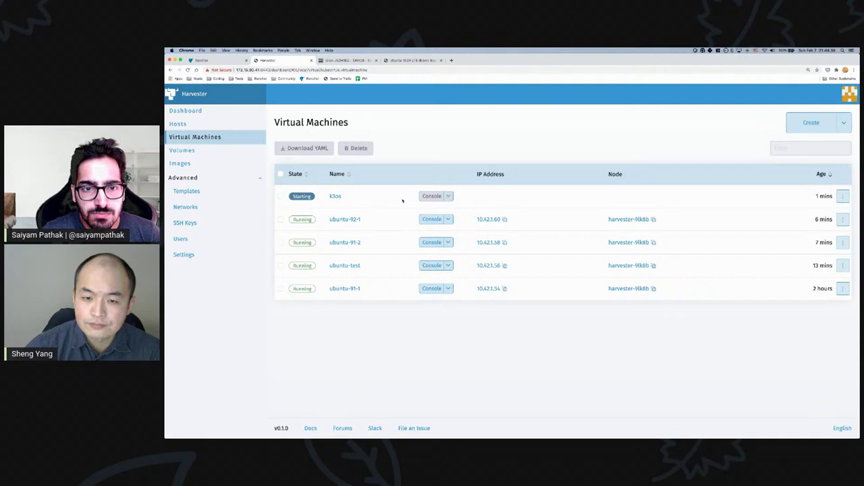
# - Check the k3os VM's event log and return to the list with k3os Running
pyautogui.click(335, 197)
pyautogui.click(292, 243)
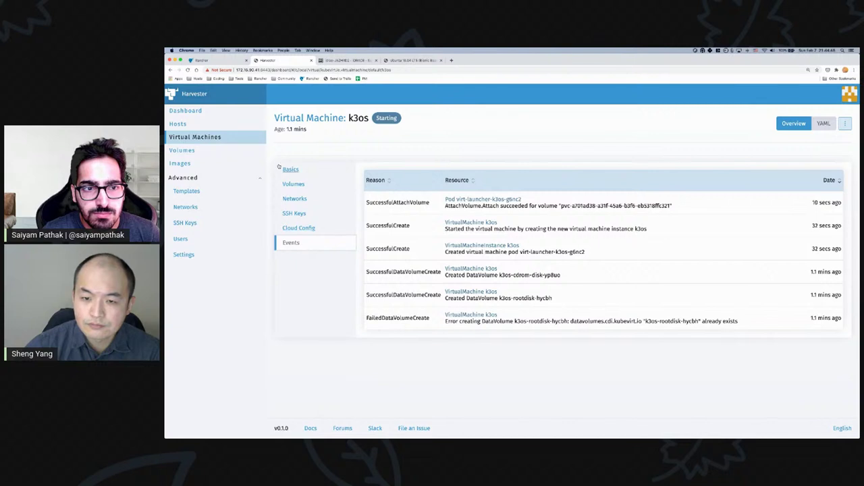
pyautogui.click(221, 138)
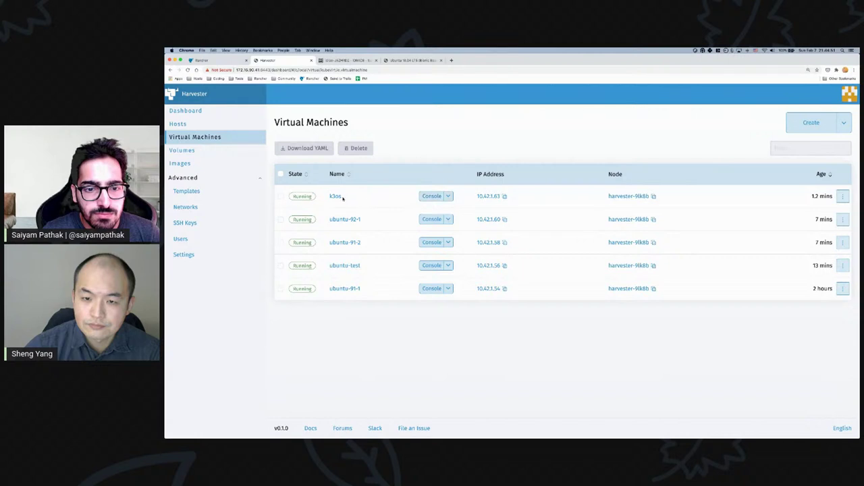
pyautogui.click(434, 196)
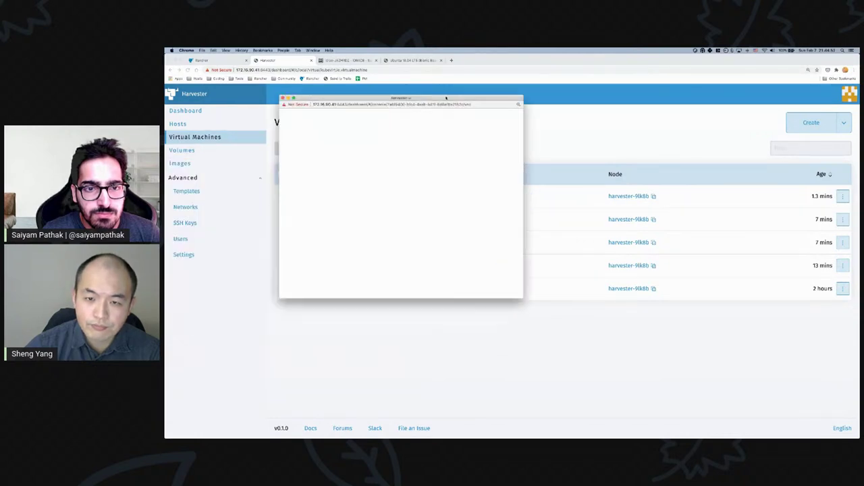
# - Enlarge and reposition the k3os console window
pyautogui.moveTo(529, 297); pyautogui.dragTo(575, 350)
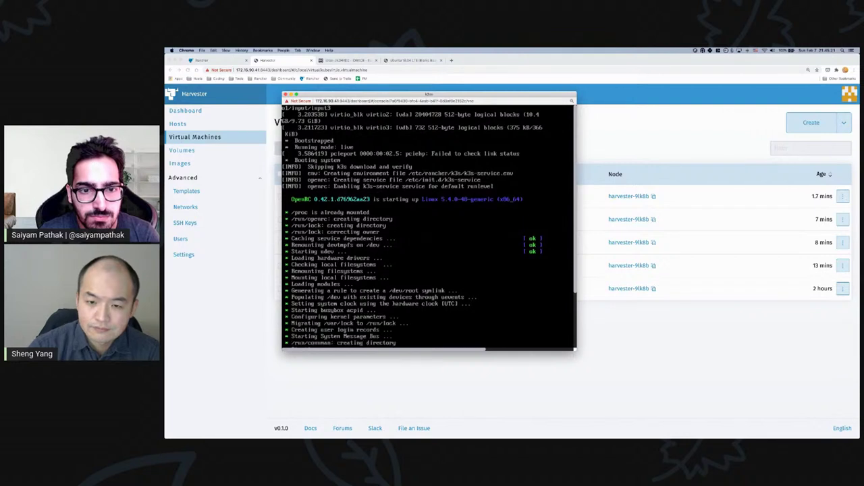
pyautogui.moveTo(576, 350); pyautogui.dragTo(712, 426)
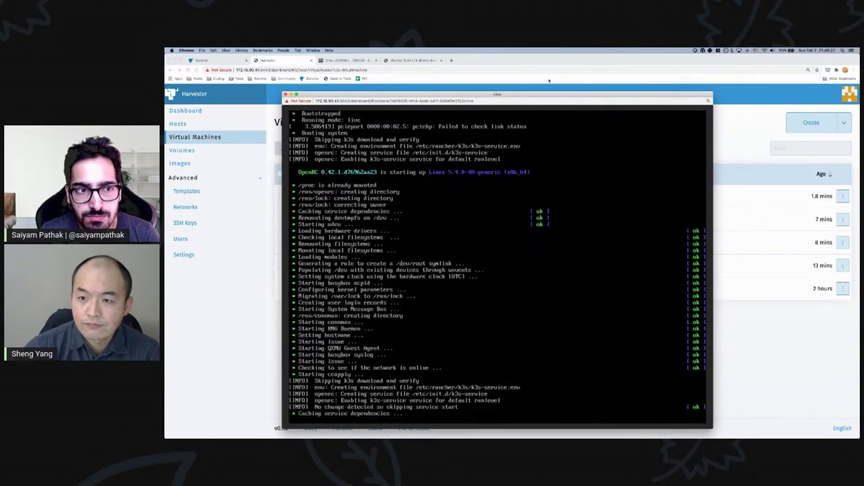
pyautogui.moveTo(537, 94); pyautogui.dragTo(505, 68)
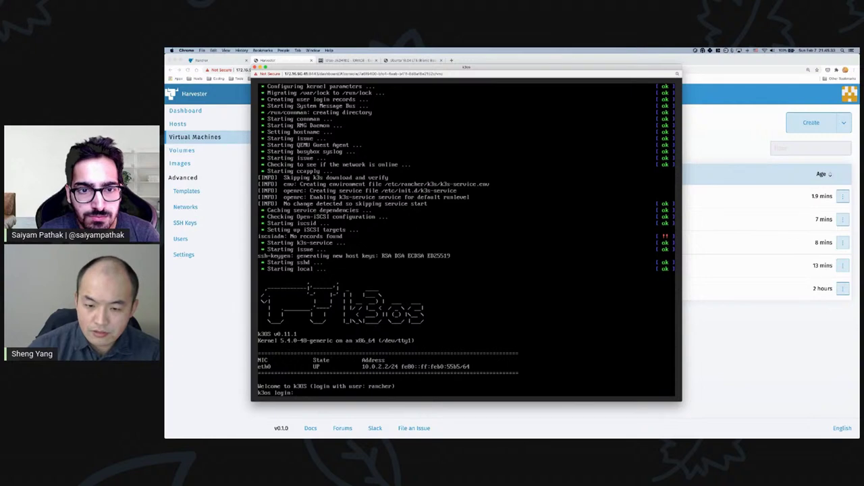
# - Log in as rancher and list filesystem usage with df -h
pyautogui.write('rancher')
pyautogui.press('Return')
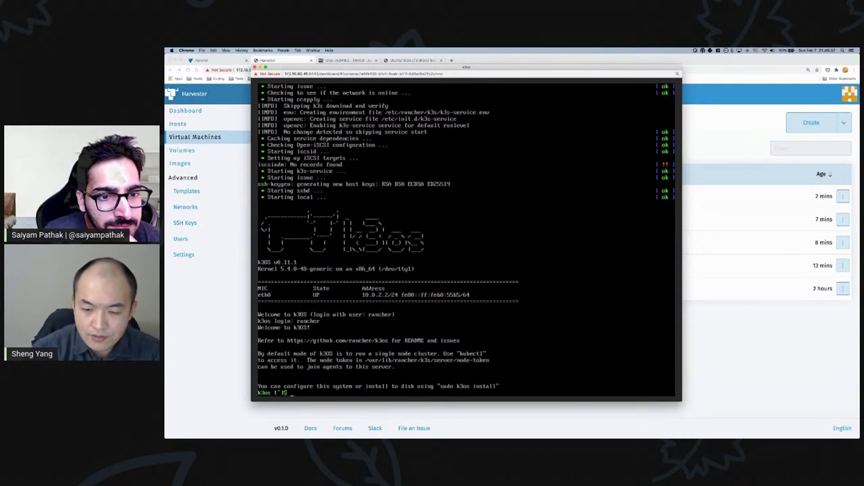
pyautogui.write('df -h')
pyautogui.press('Return')
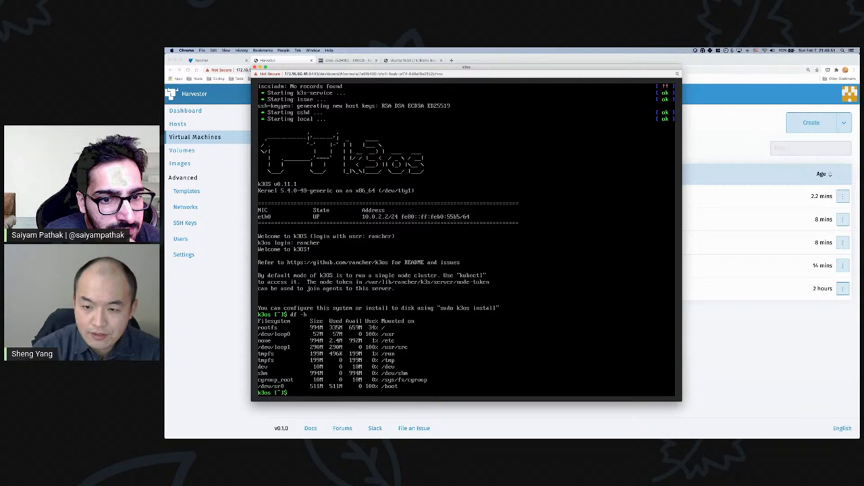
# - Run sudo k3os install to disk on vda, skipping cloud-init and GitHub SSH users
pyautogui.write('sudo k3os ')
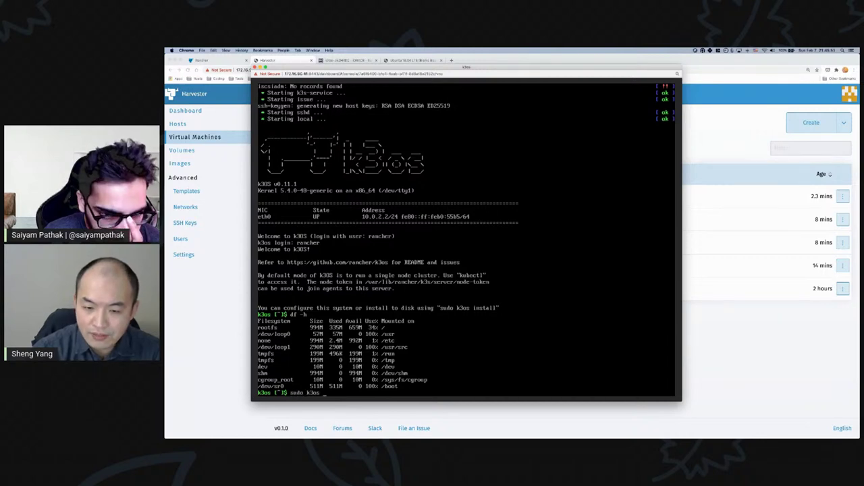
pyautogui.write('install')
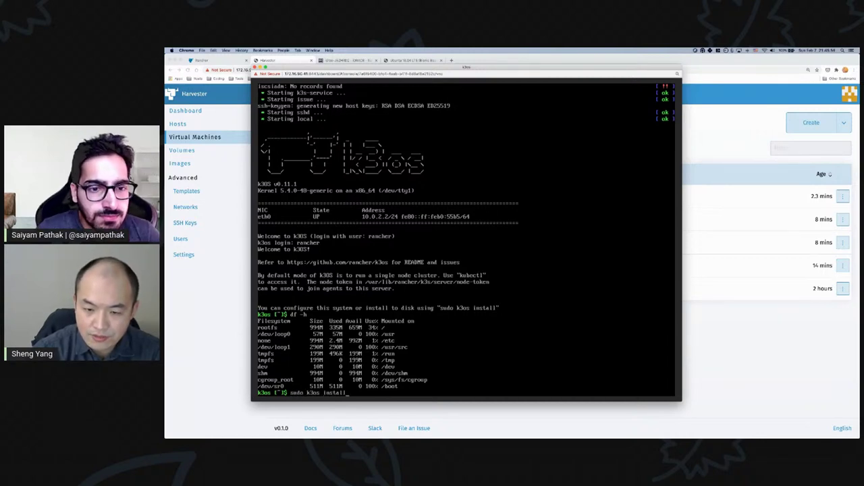
pyautogui.press('Return')
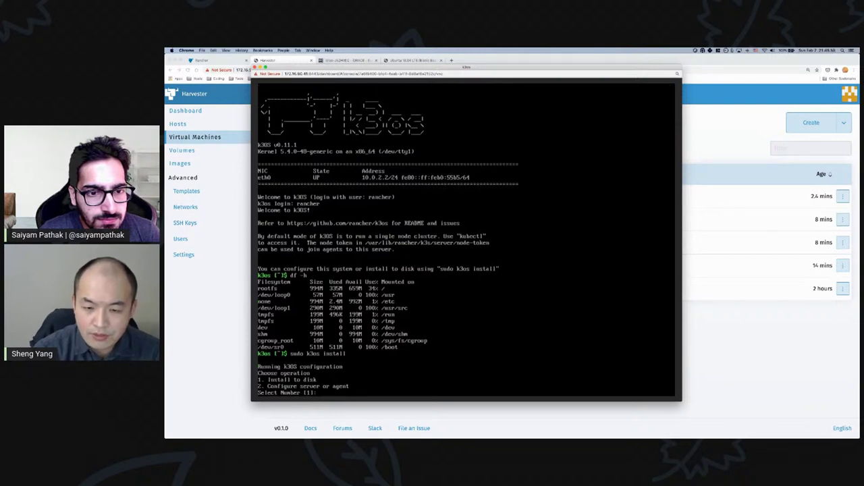
pyautogui.press('Return')
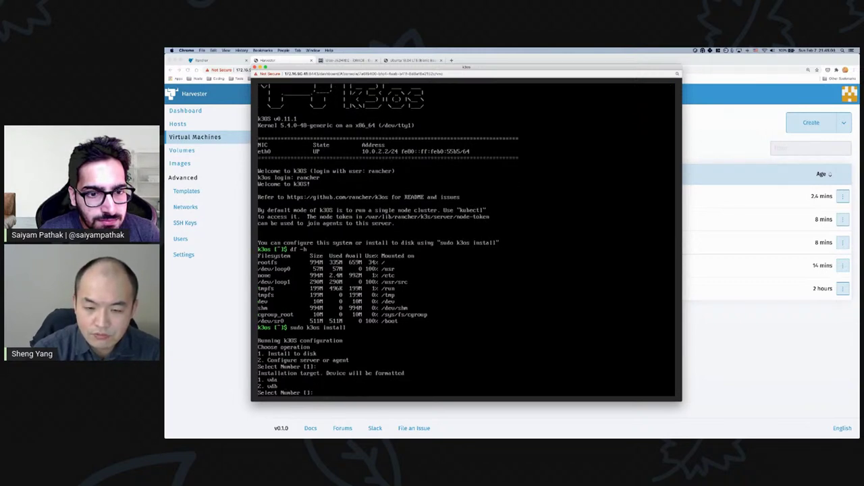
pyautogui.press('Return')
pyautogui.write('1')
pyautogui.press('Return')
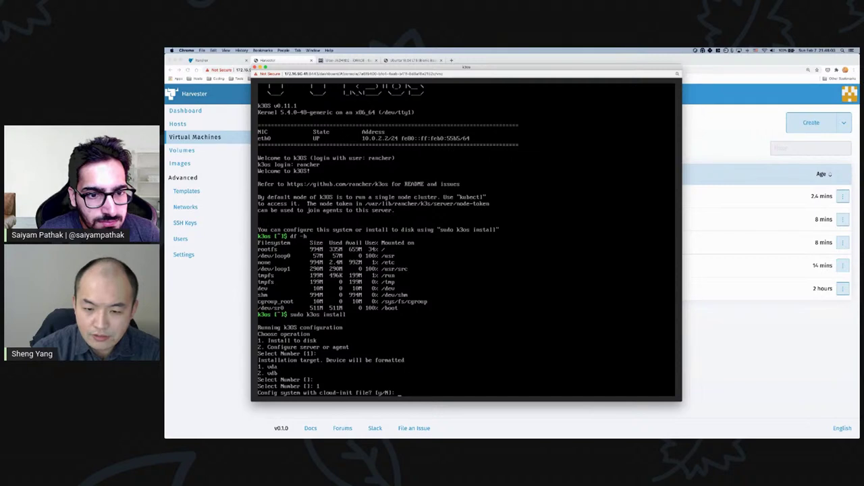
pyautogui.press('Return')
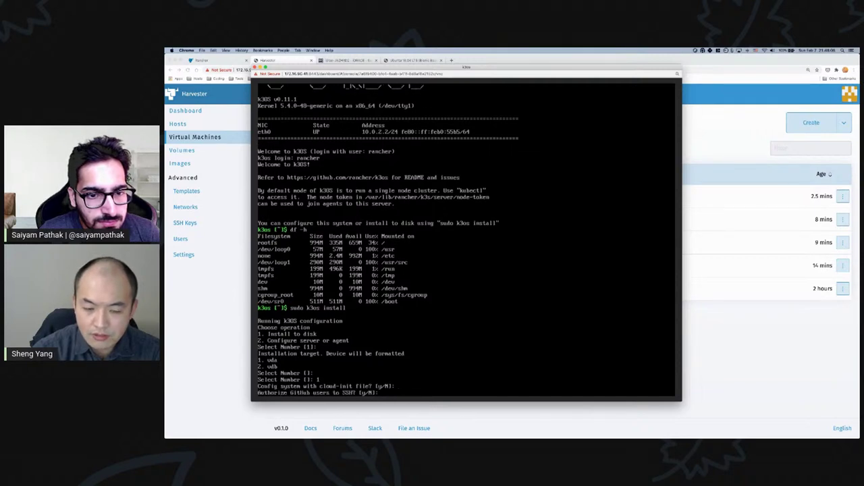
pyautogui.press('Return')
# - Set and confirm the account password, skip WiFi, keep server role, empty token, confirm install
pyautogui.write('**********')
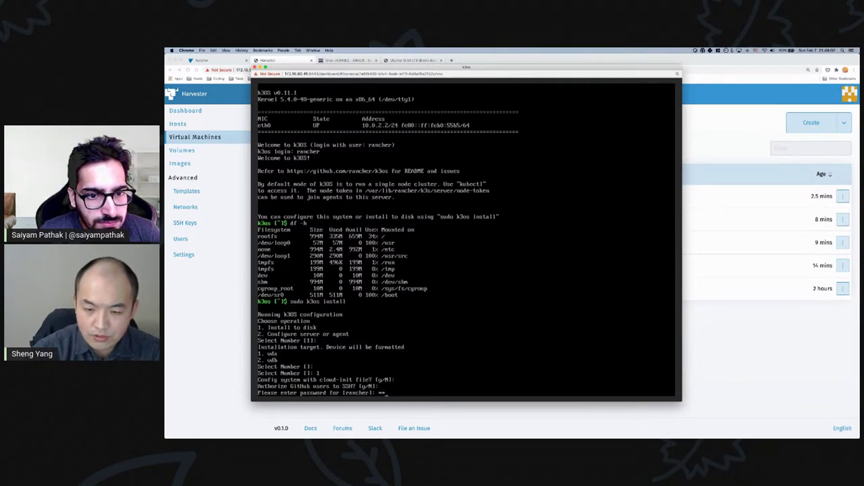
pyautogui.press('Return')
pyautogui.write('*')
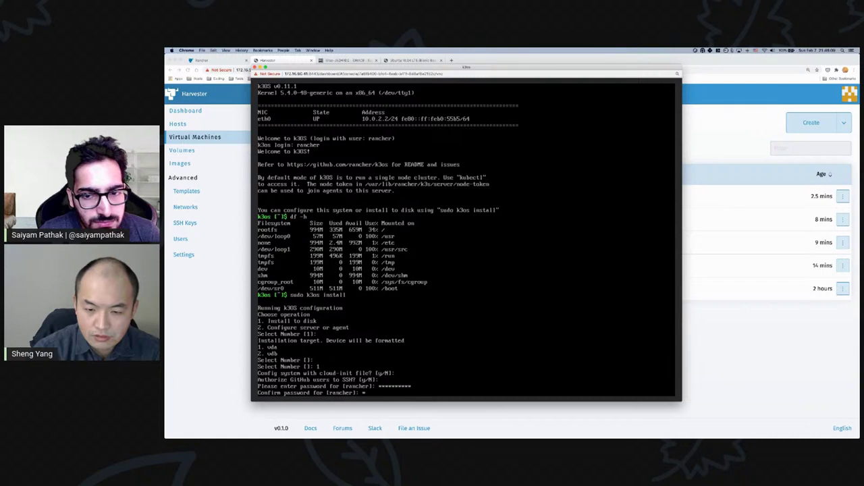
pyautogui.write('*********')
pyautogui.press('Return')
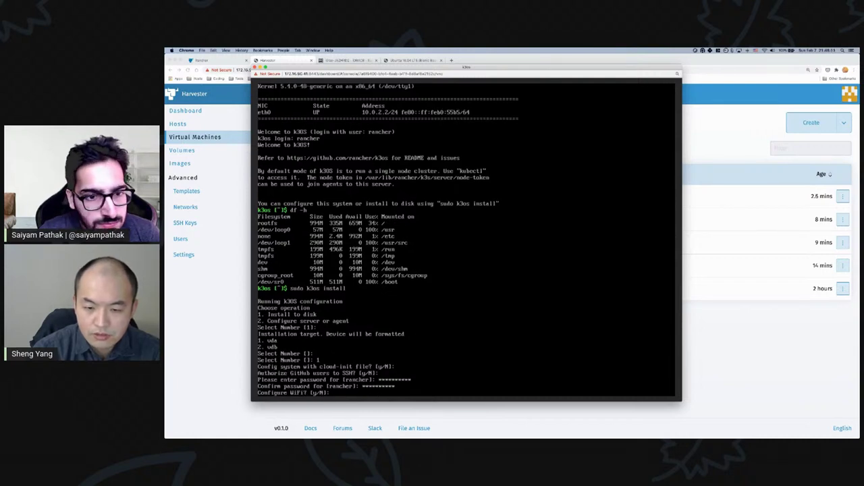
pyautogui.press('Return')
pyautogui.press('Return')
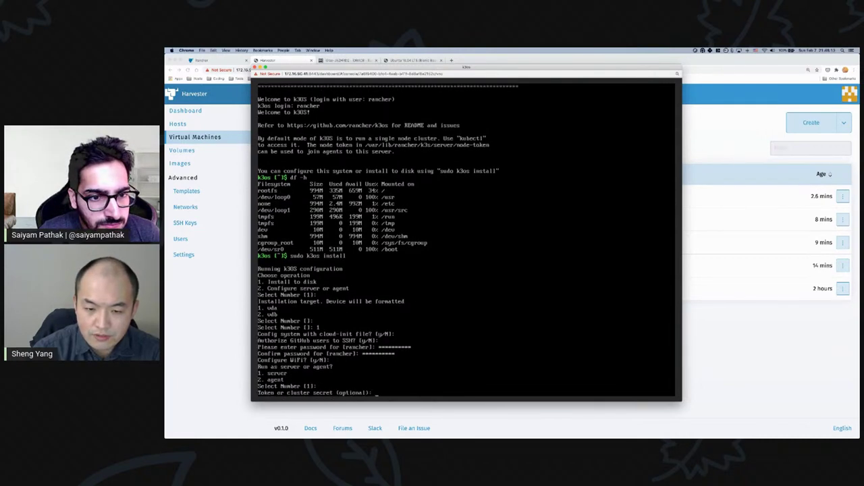
pyautogui.press('Return')
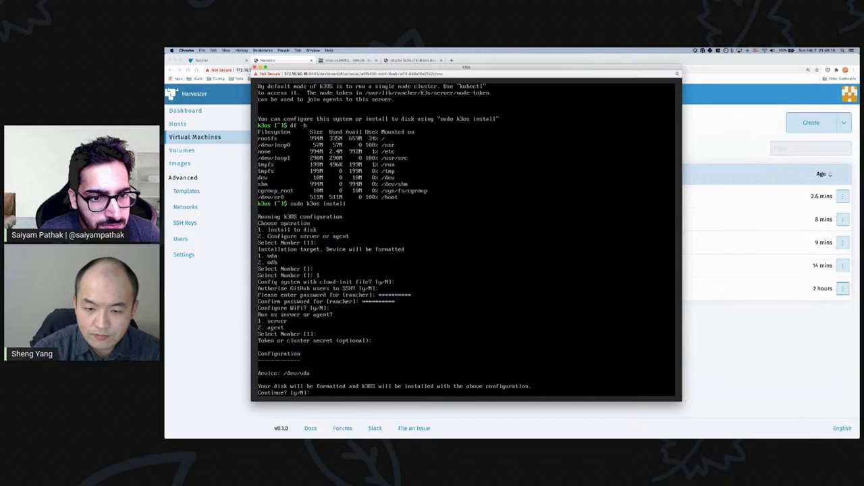
pyautogui.write('y')
pyautogui.press('Return')
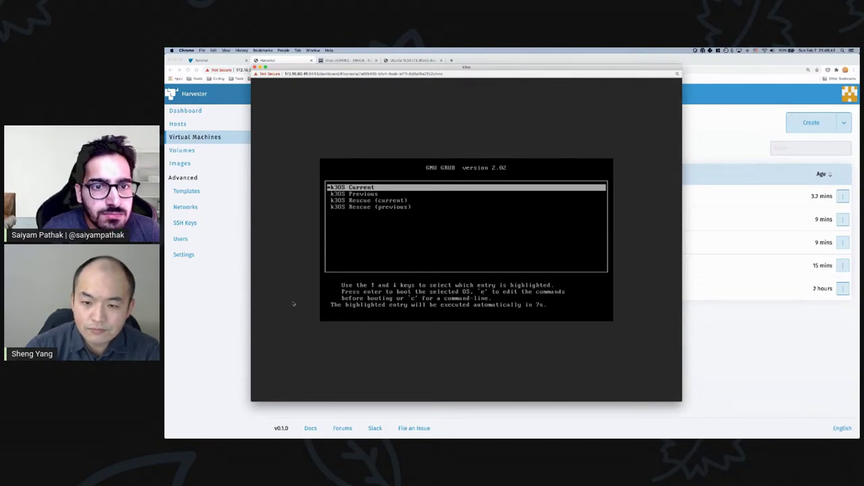
# - Boot k3OS from disk, log in as rancher, run df showing /dev/vda1 root, then close the console
pyautogui.press('Return')
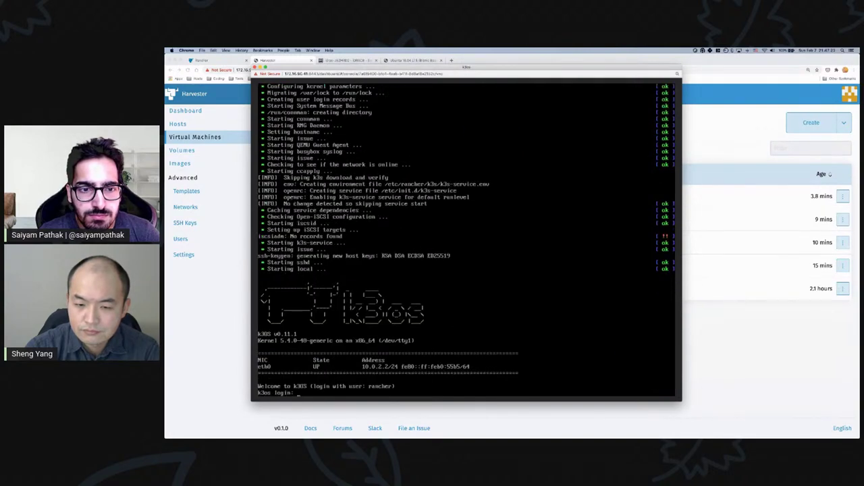
pyautogui.write('rancher')
pyautogui.press('Return')
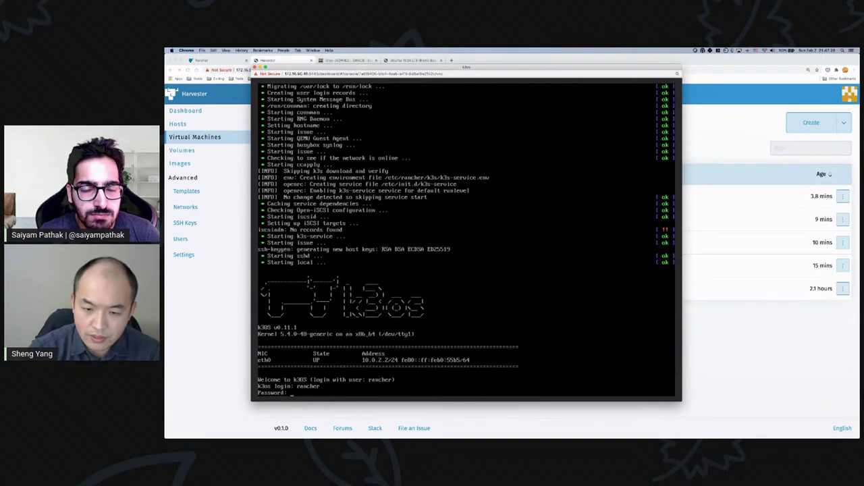
pyautogui.press('Return')
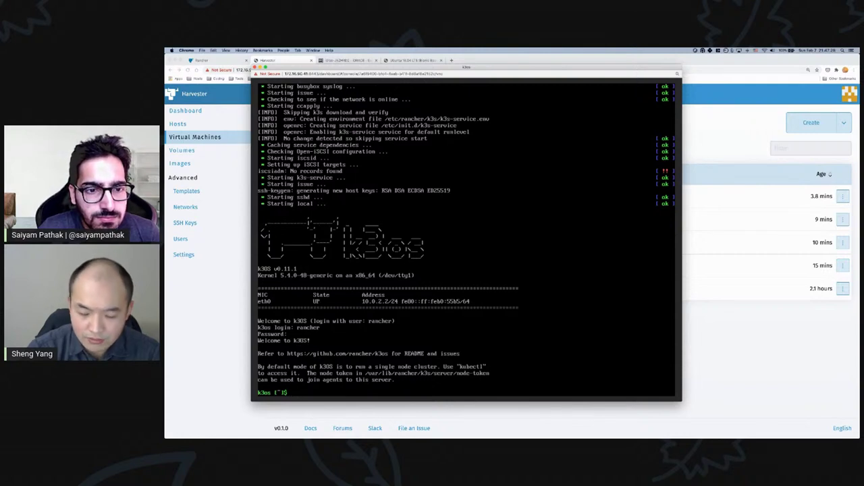
pyautogui.write('df')
pyautogui.press('Return')
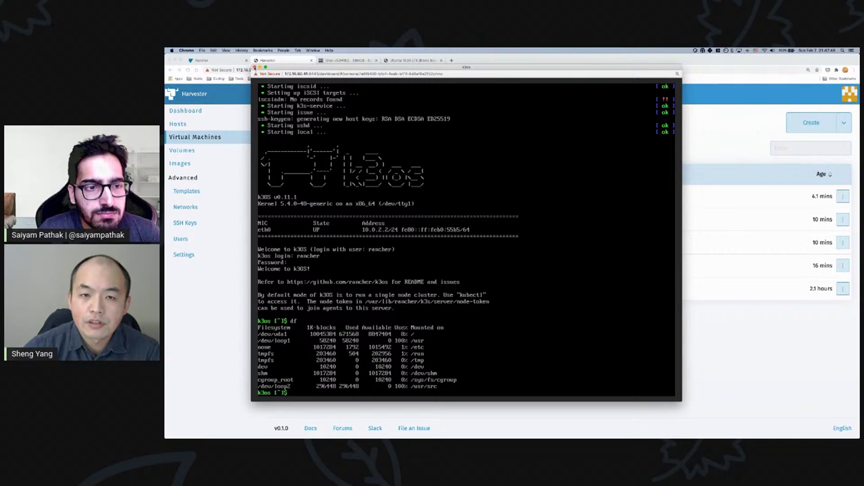
pyautogui.click(255, 69)
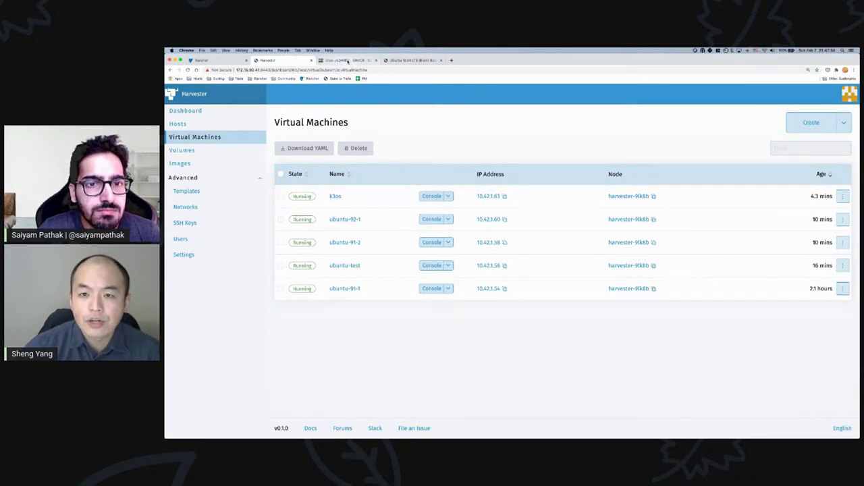
# - Switch to the iDRAC page, zoom in, and launch the Virtual Console
pyautogui.click(347, 60)
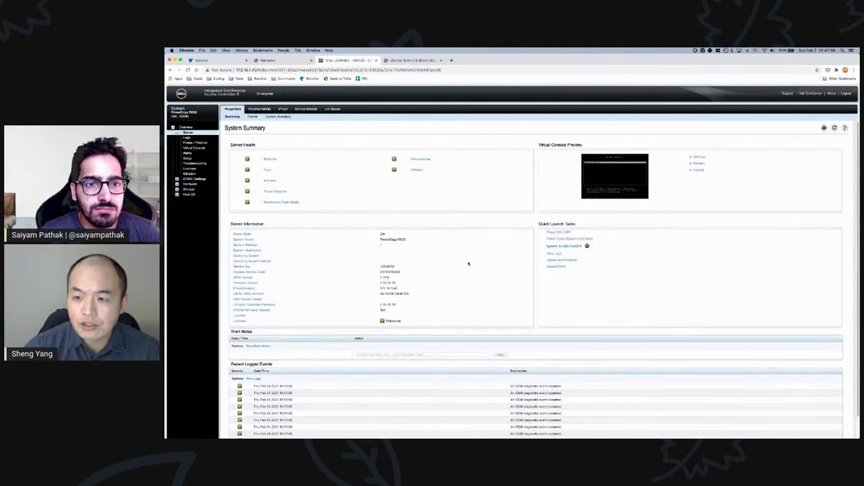
pyautogui.press('super+equal')
pyautogui.press('super+equal')
pyautogui.press('super+equal')
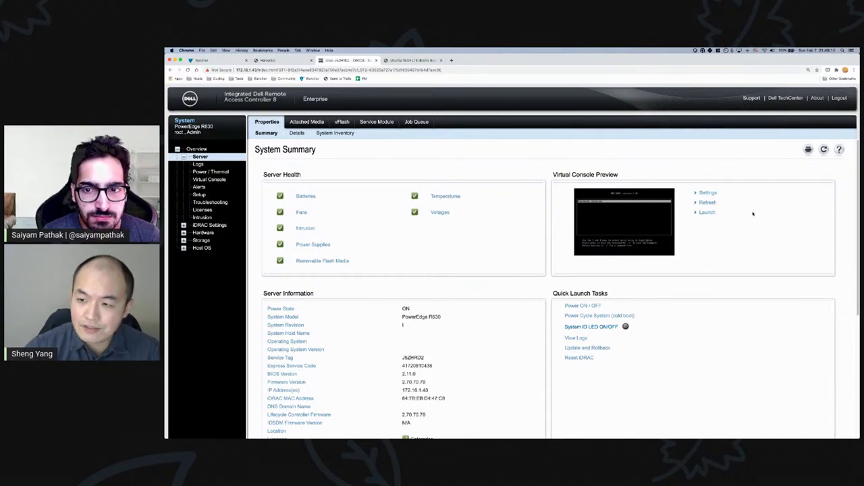
pyautogui.click(706, 214)
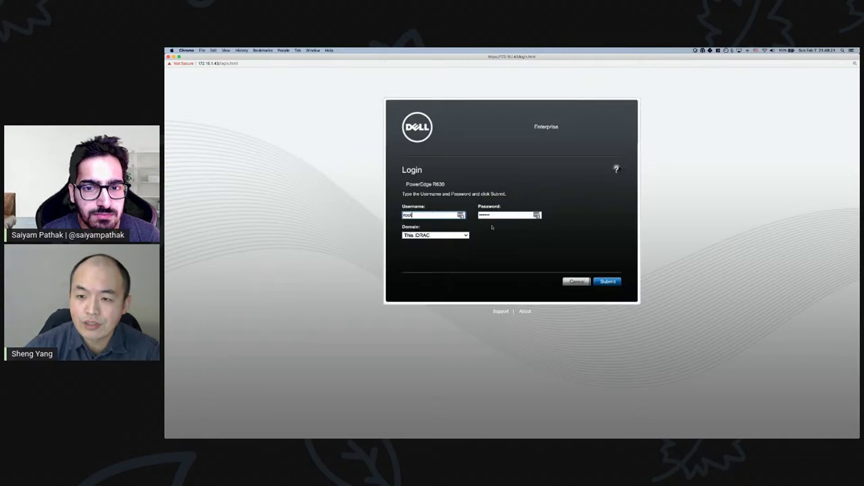
# - Sign in to iDRAC and open the virtual console viewer showing the GRUB menu
pyautogui.click(607, 281)
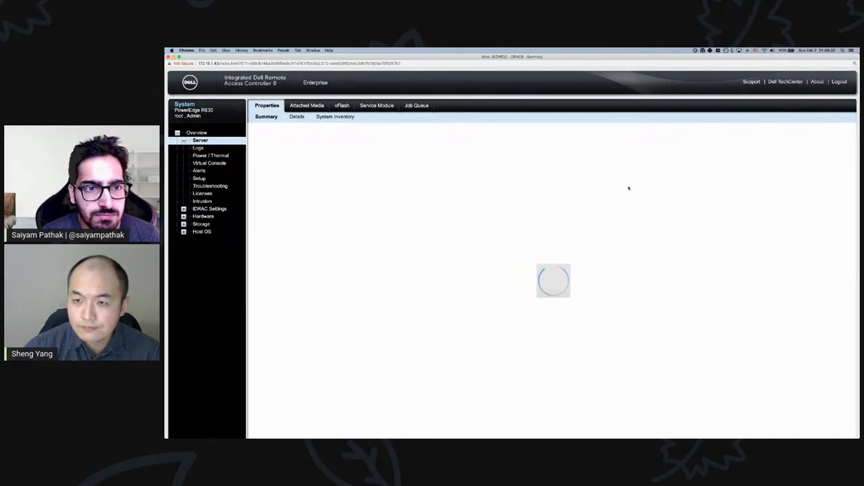
pyautogui.click(706, 196)
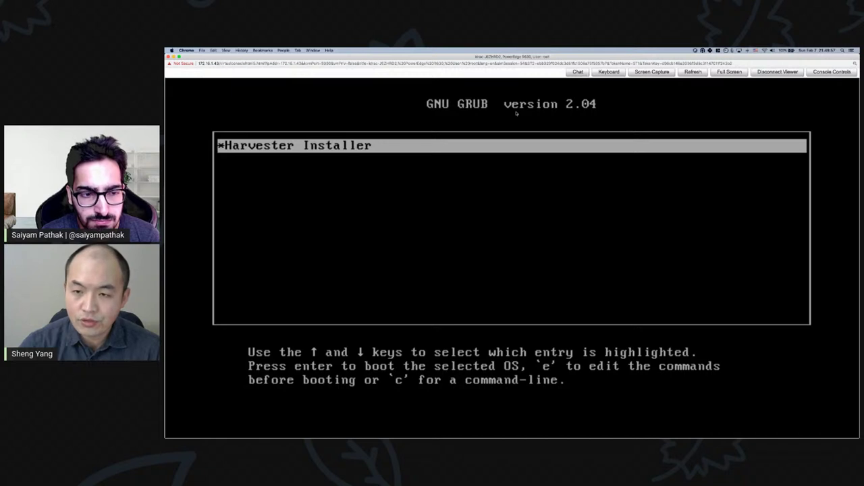
# - Boot the Harvester Installer GRUB entry and wait for the installation mode menu
pyautogui.press('Return')
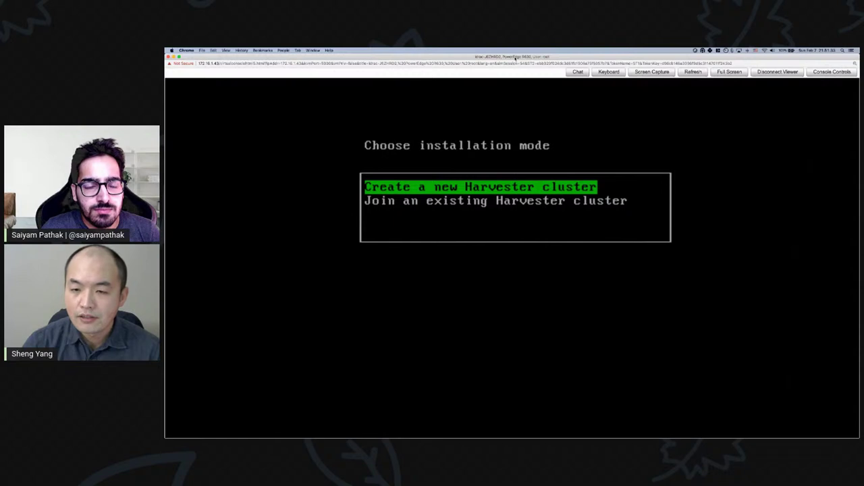
# - Select Join an existing Harvester cluster as the installation mode
pyautogui.press('Down')
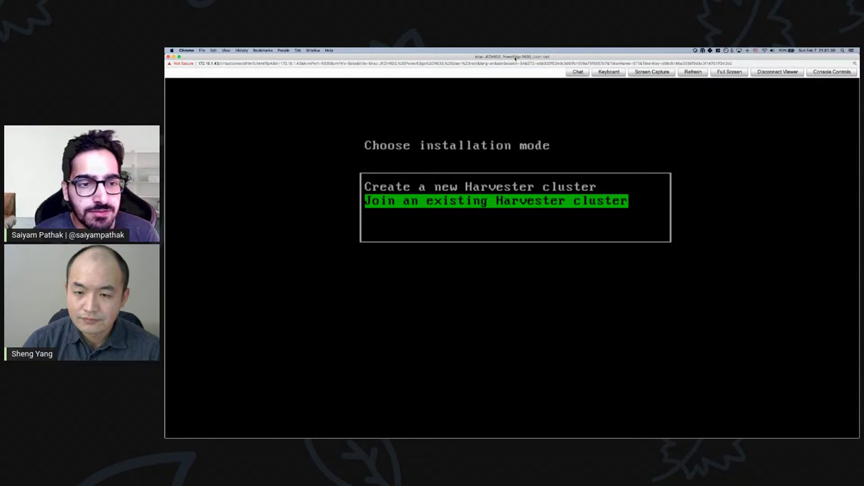
pyautogui.press('Up')
pyautogui.press('Down')
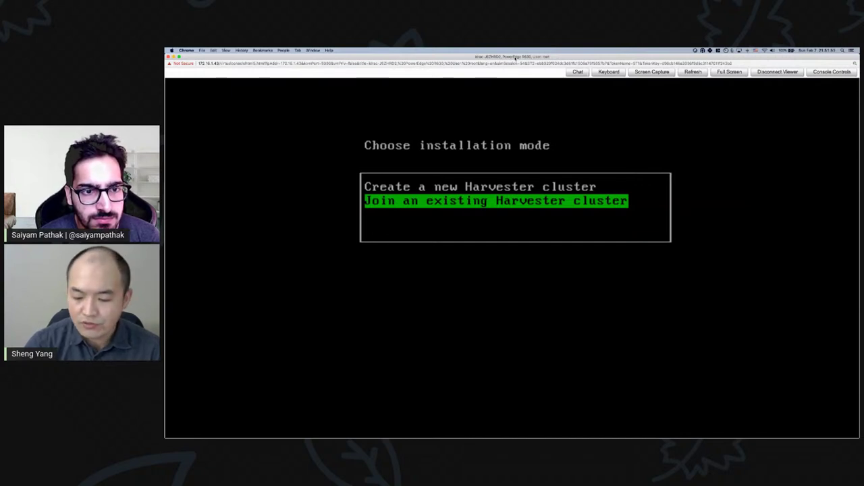
pyautogui.press('Return')
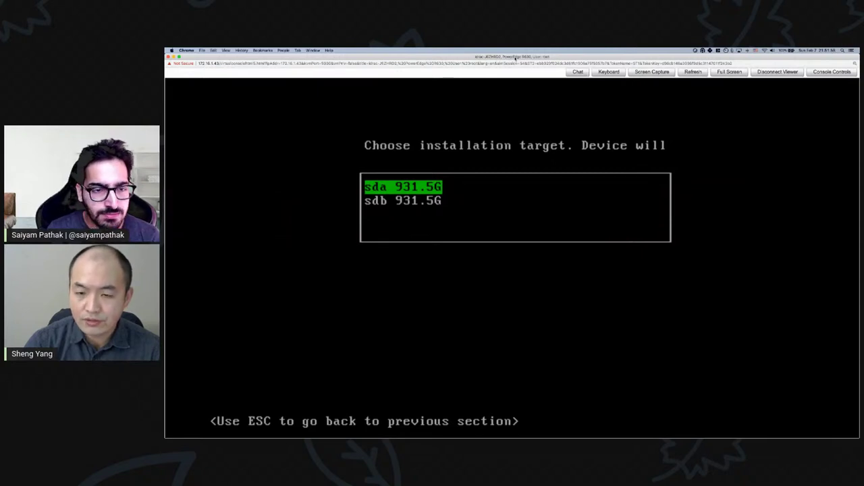
# - Install to sda, enter management address 172.16.90.41, and supply the cluster token
pyautogui.press('Return')
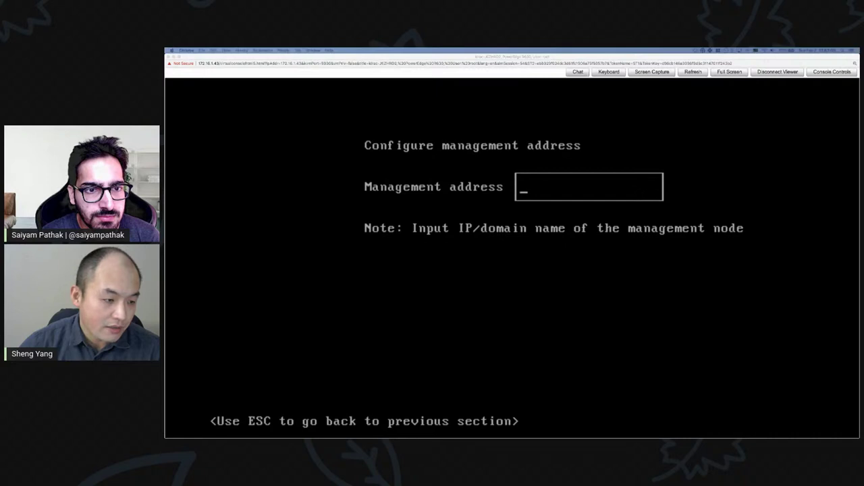
pyautogui.click(547, 193)
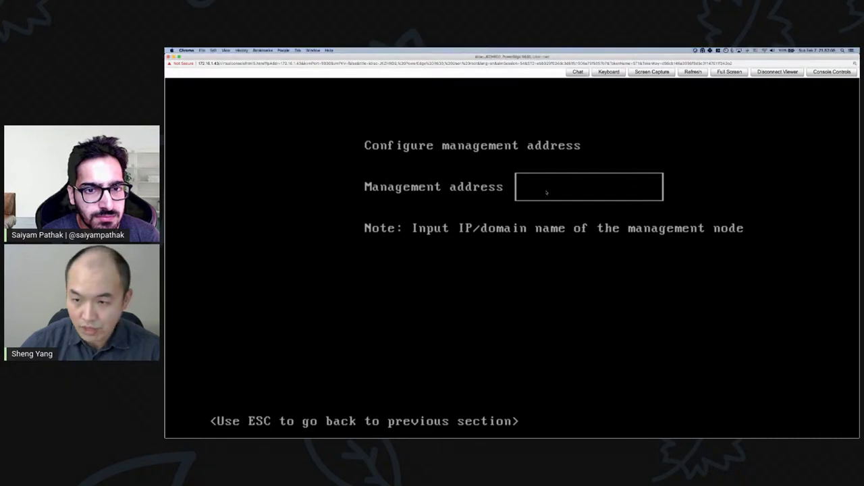
pyautogui.write('17')
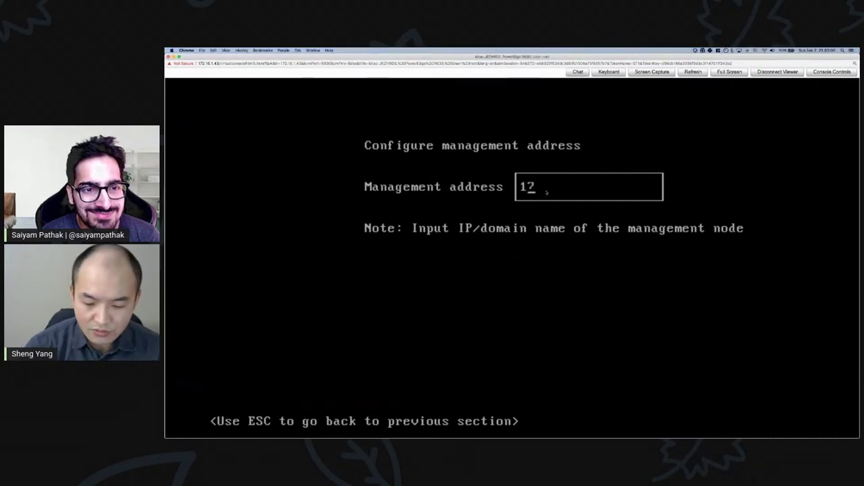
pyautogui.write('2.16.90.')
pyautogui.write('41')
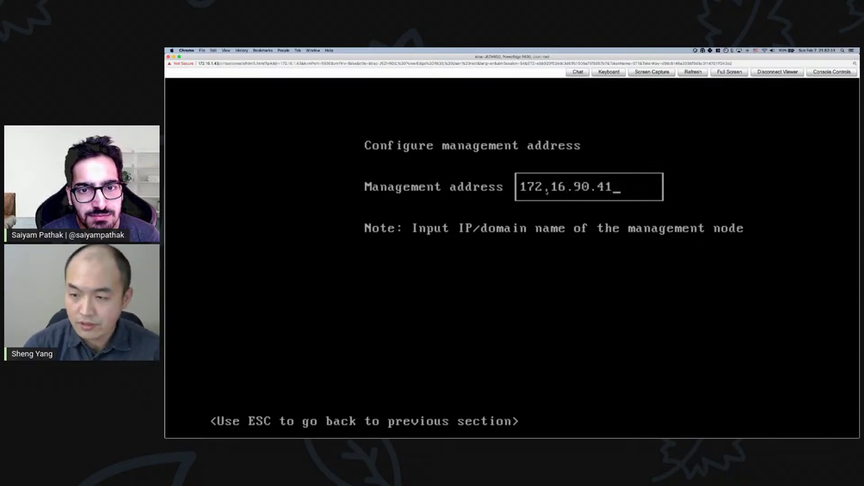
pyautogui.press('Return')
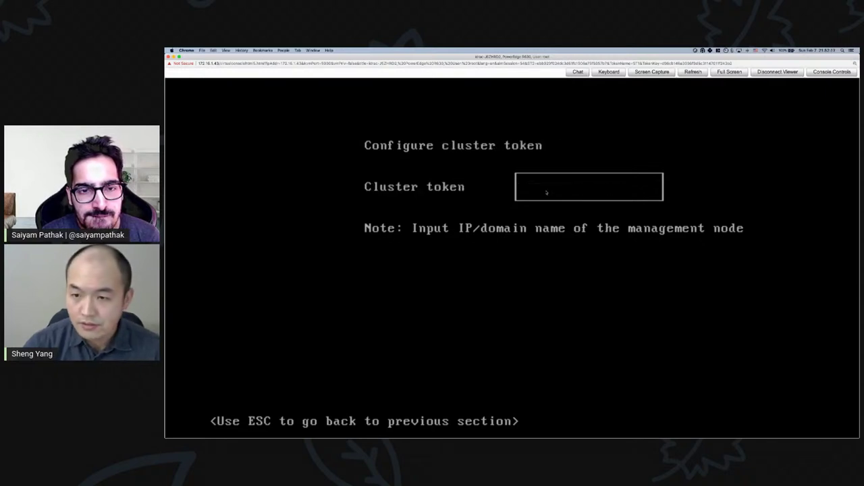
pyautogui.write('harvester')
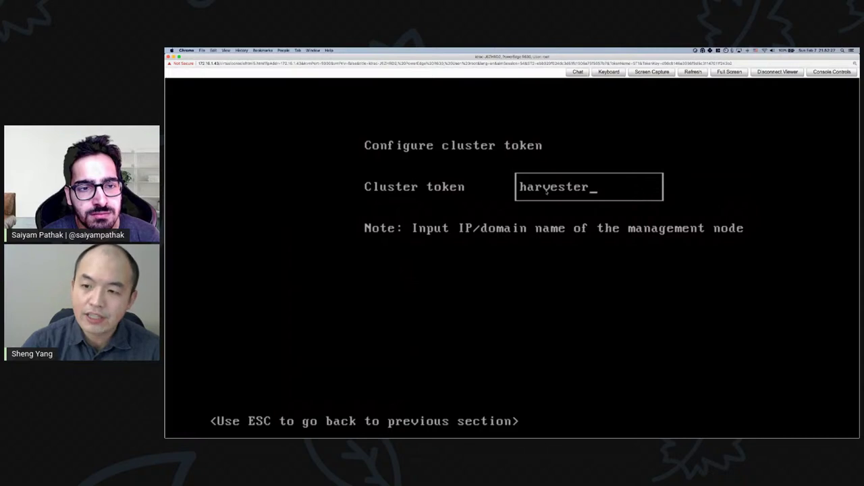
pyautogui.press('Return')
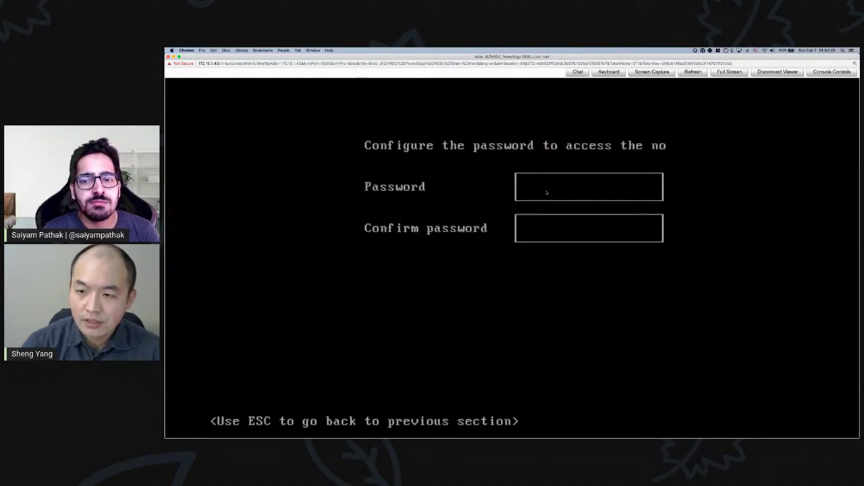
# - Retype and submit the matching node password confirmation
pyautogui.write('**********')
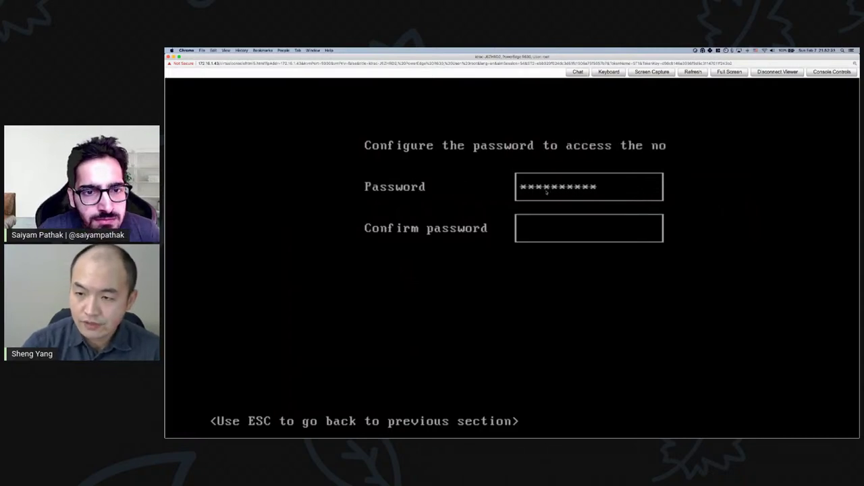
pyautogui.write('********')
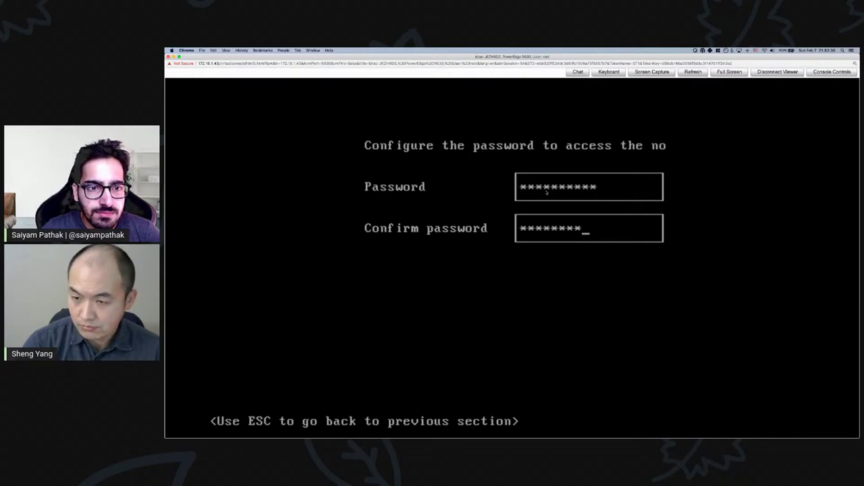
pyautogui.write('*')
pyautogui.press('BackSpace')
pyautogui.press('BackSpace')
pyautogui.press('BackSpace')
pyautogui.press('BackSpace')
pyautogui.press('BackSpace')
pyautogui.press('BackSpace')
pyautogui.press('BackSpace')
pyautogui.press('BackSpace')
pyautogui.press('BackSpace')
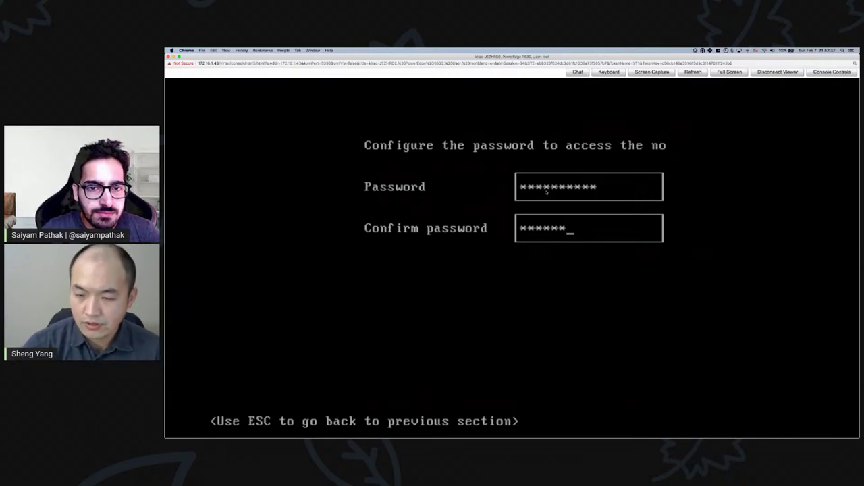
pyautogui.write('**********')
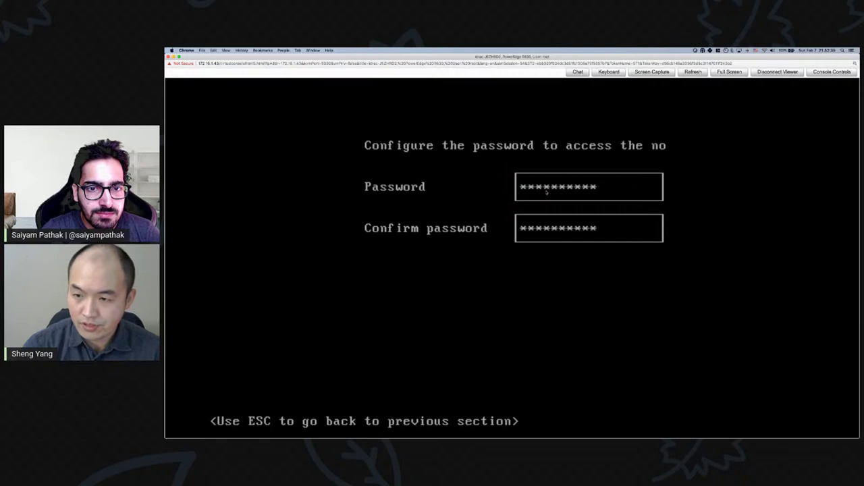
pyautogui.write('*')
pyautogui.press('Return')
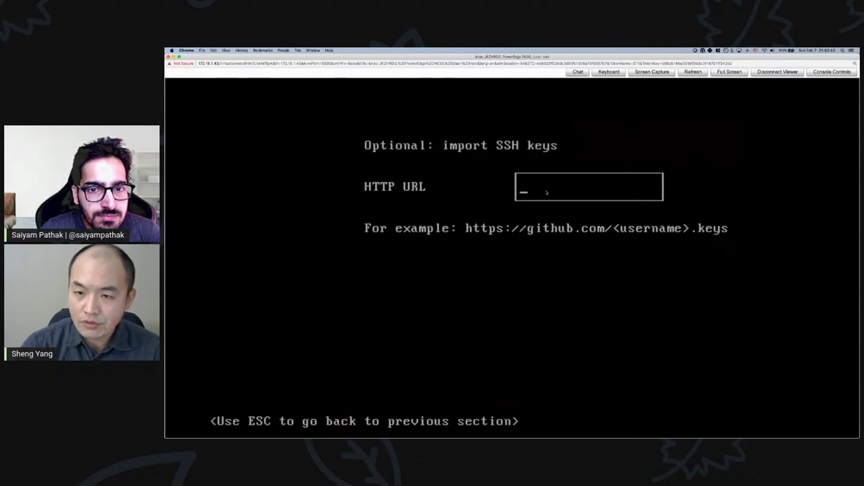
# - Skip SSH keys, choose eth4 (172.16.90.43/24) as management interface, and skip proxy and cloud-init
pyautogui.press('Return')
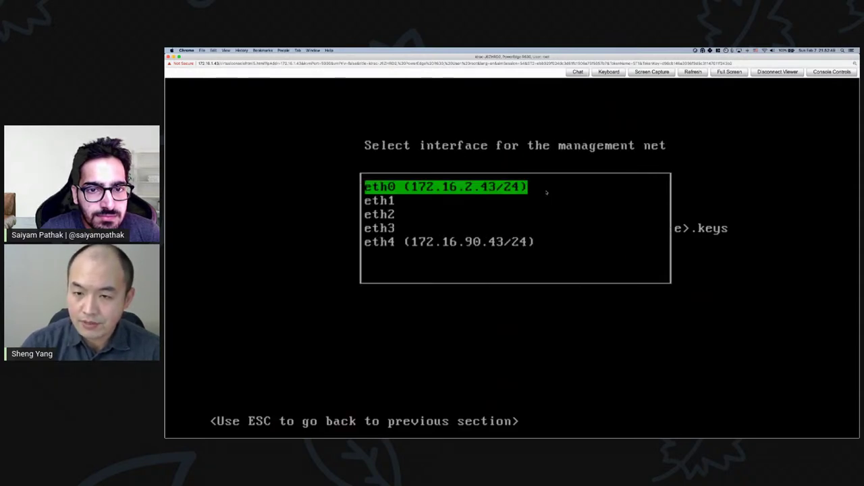
pyautogui.press('Down')
pyautogui.press('Down')
pyautogui.press('Down')
pyautogui.press('Down')
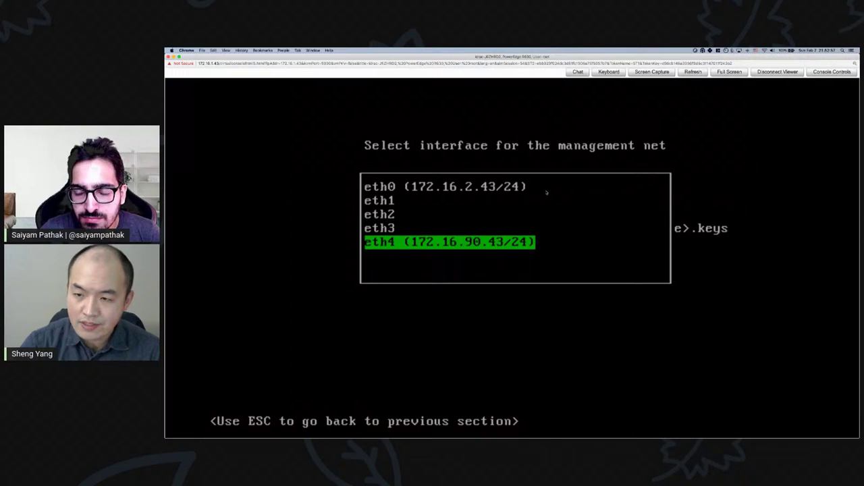
pyautogui.press('Return')
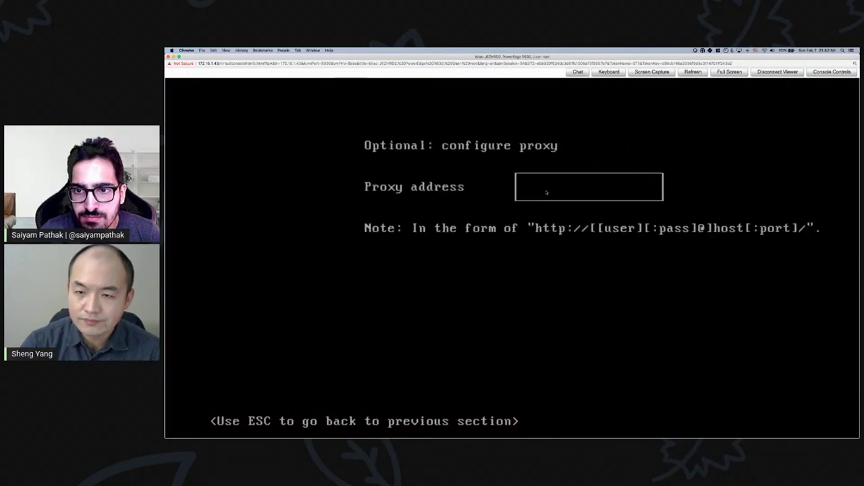
pyautogui.press('Return')
pyautogui.press('Return')
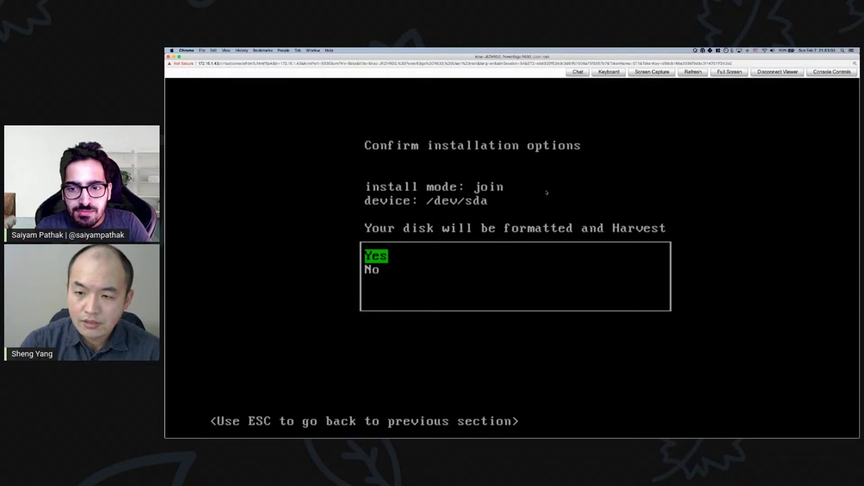
# - Approve the join-mode install on /dev/sda so formatting and k3OS file writing begin
pyautogui.press('Return')
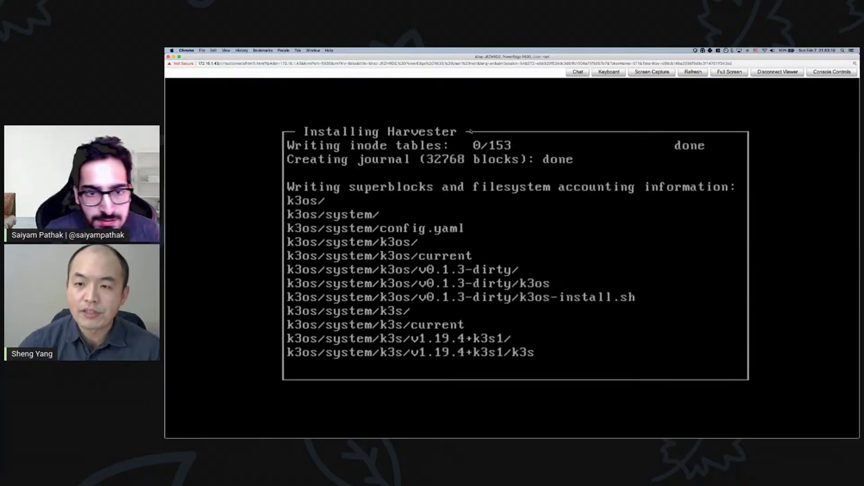
pyautogui.hotkey('ctrl', 'Up')
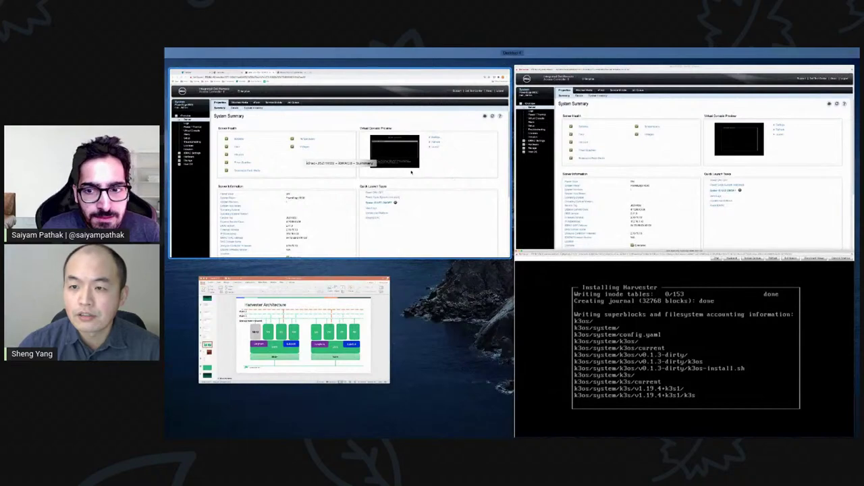
# - Point the iDRAC browser window, out of full screen, at 172.16.1.41
pyautogui.click(594, 146)
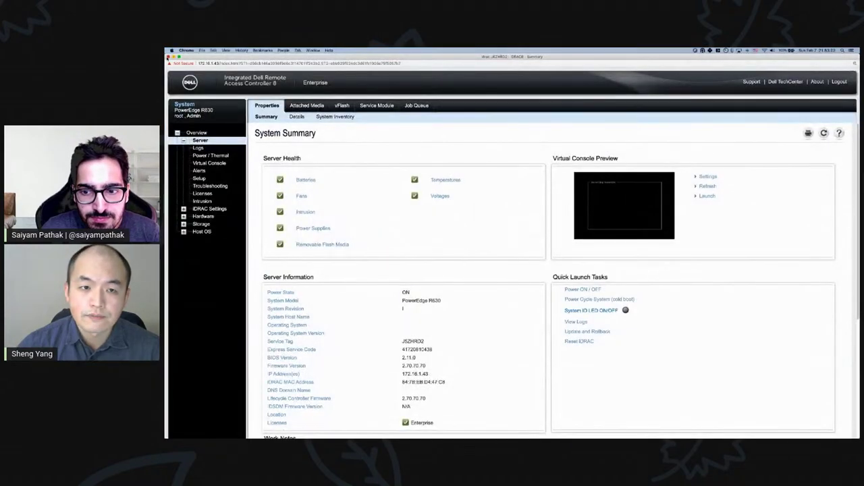
pyautogui.click(177, 57)
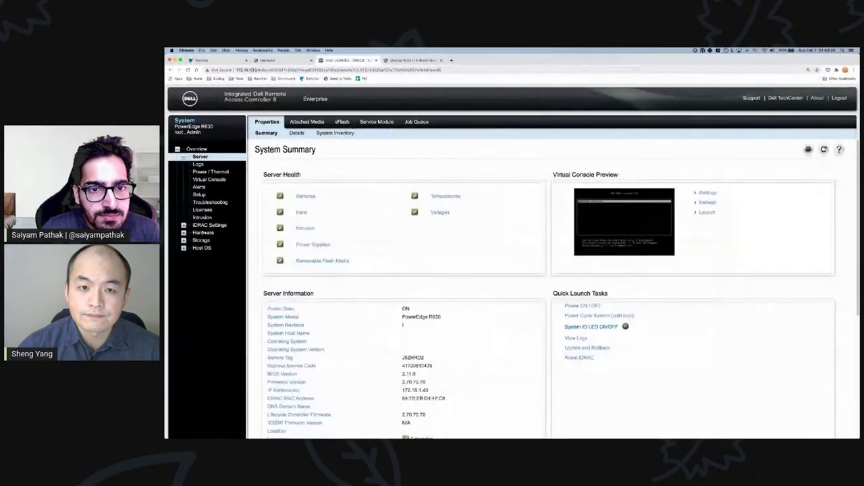
pyautogui.click(256, 70)
pyautogui.moveTo(270, 69); pyautogui.dragTo(455, 70)
pyautogui.press('BackSpace')
pyautogui.press('Return')
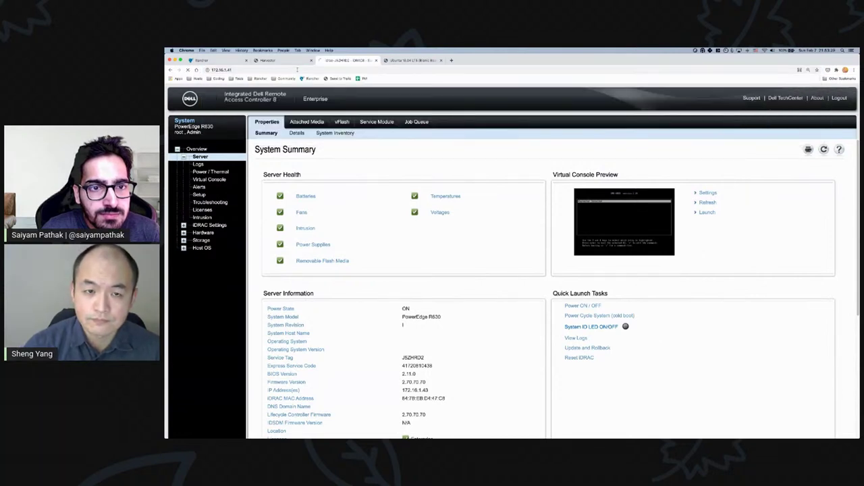
# - Bypass the certificate warning and log in with the pre-filled iDRAC credentials
pyautogui.click(443, 243)
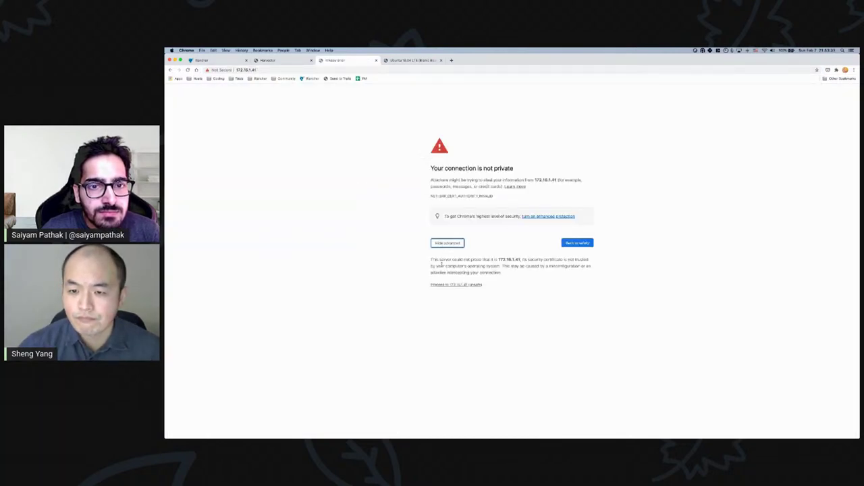
pyautogui.click(452, 284)
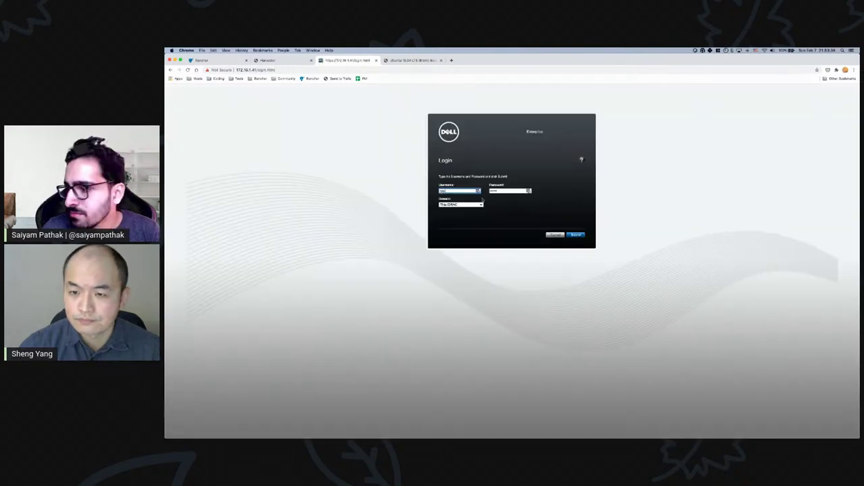
pyautogui.press('Return')
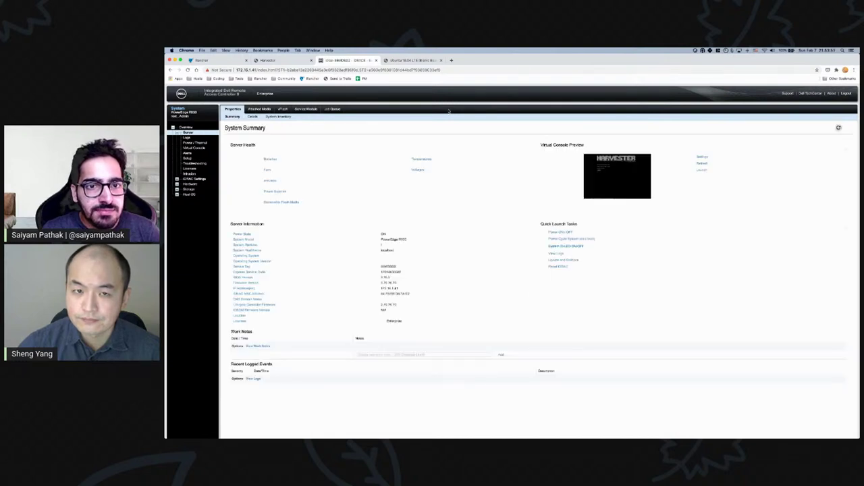
# - Launch the first node's virtual console from the Virtual Console Preview
pyautogui.click(698, 170)
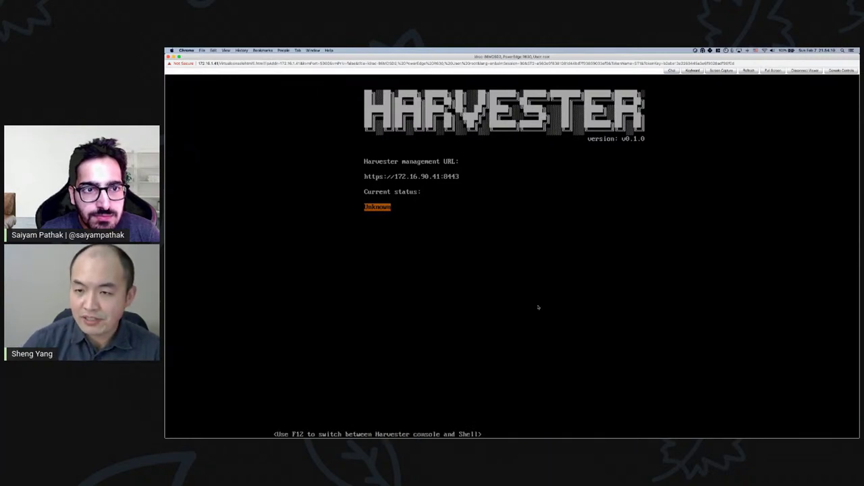
# - Send F12 via the on-screen keyboard and enter the root password to open the harvester-1 shell
pyautogui.click(692, 71)
pyautogui.click(519, 242)
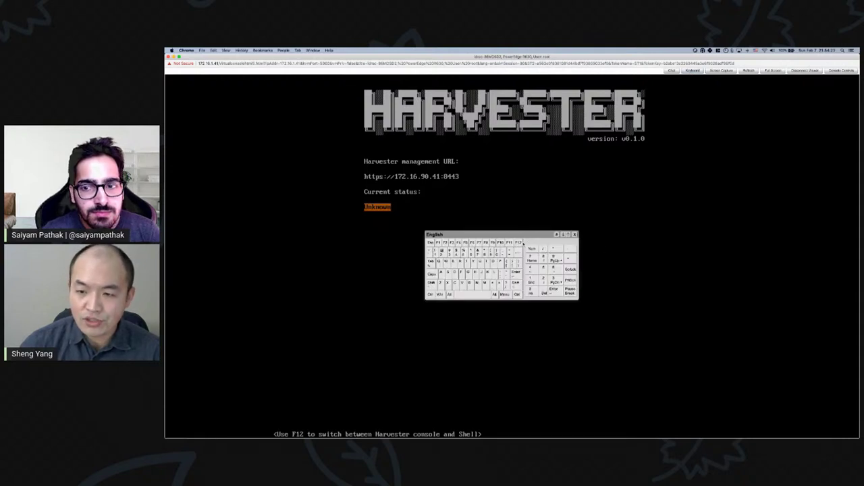
pyautogui.click(575, 234)
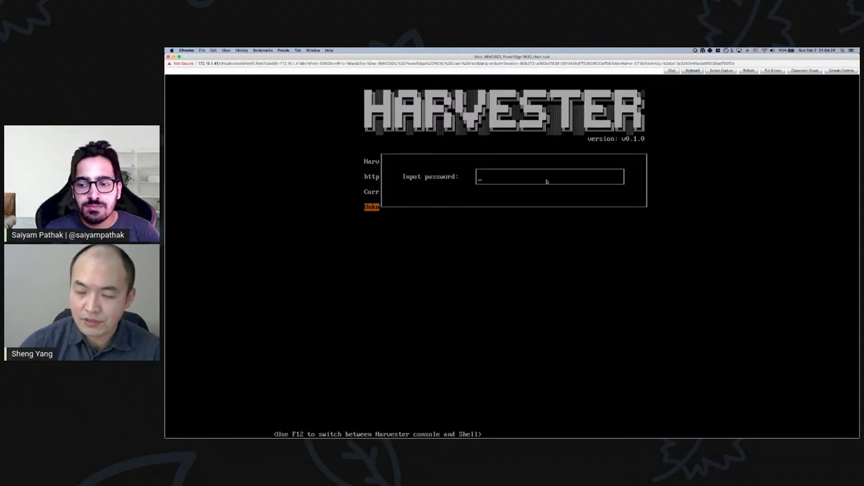
pyautogui.write('******')
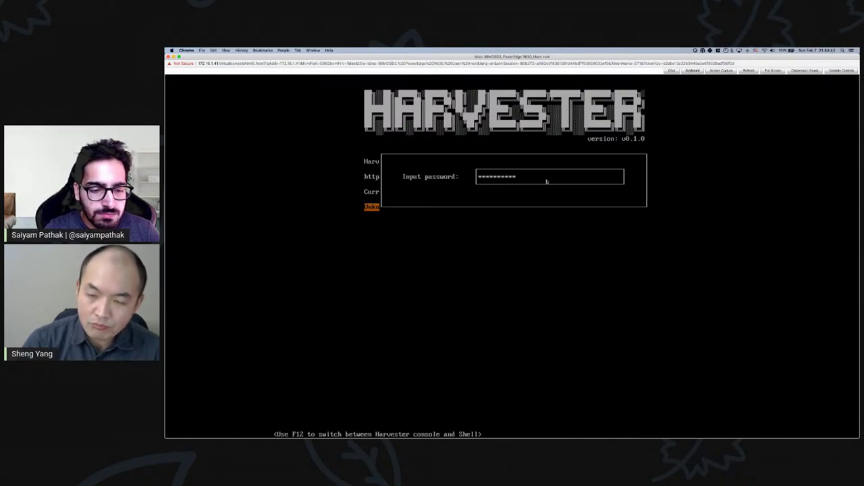
pyautogui.press('Return')
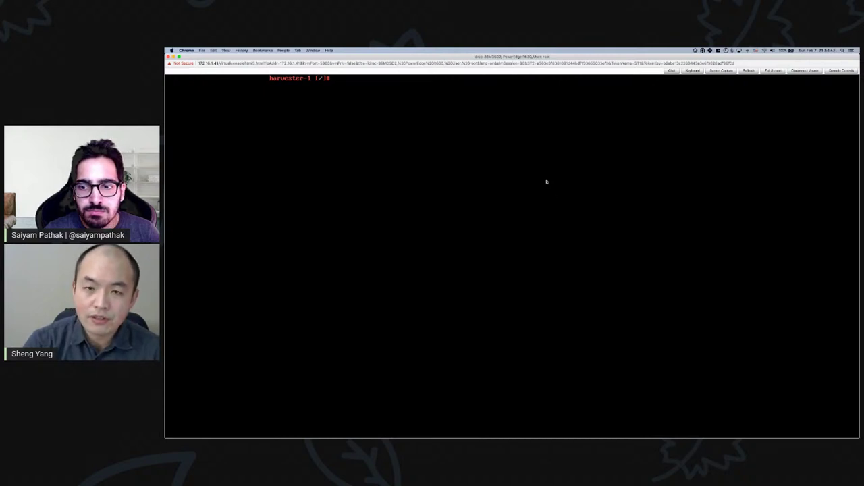
# - Run kubectl get node, get pod, get ns and -n harvester-system get pod in the shell
pyautogui.write('kubectl get pod')
pyautogui.press('BackSpace')
pyautogui.press('BackSpace')
pyautogui.write('node')
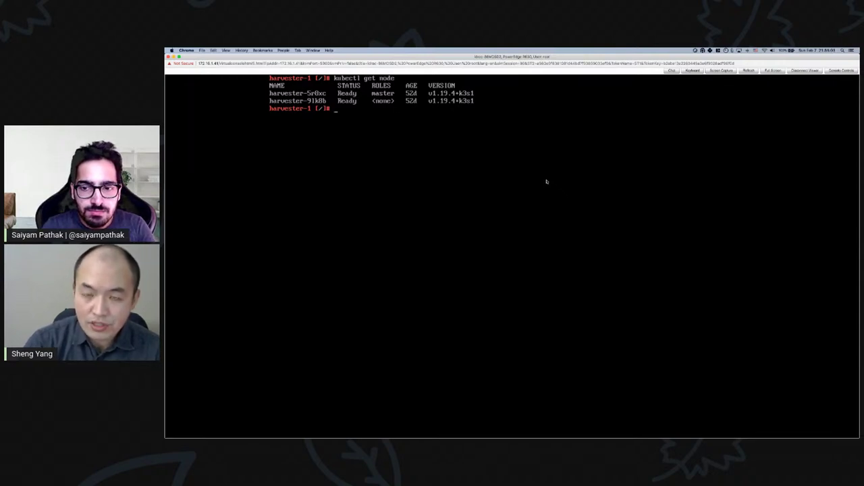
pyautogui.write('kubectl get pod')
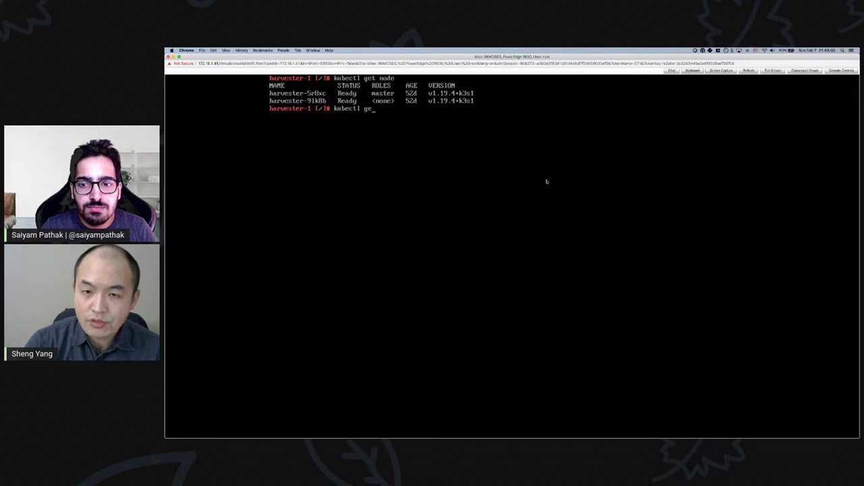
pyautogui.press('Return')
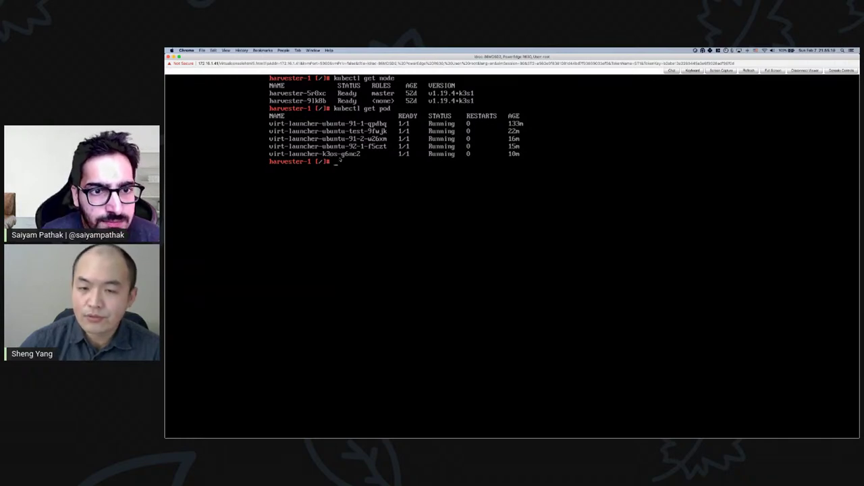
pyautogui.write('kube')
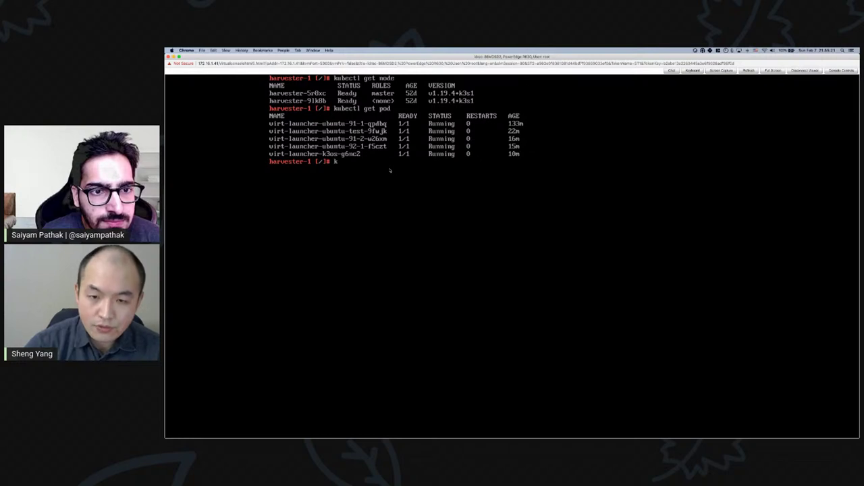
pyautogui.write('ctl get')
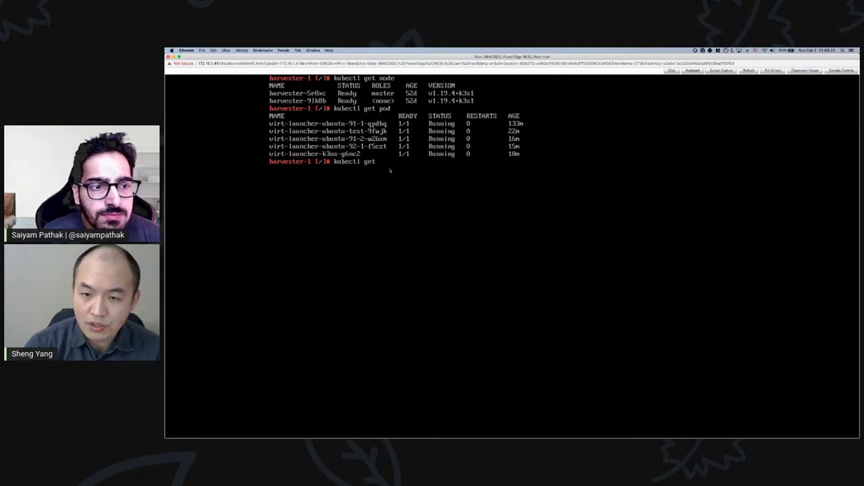
pyautogui.write(' n')
pyautogui.write('kubectl')
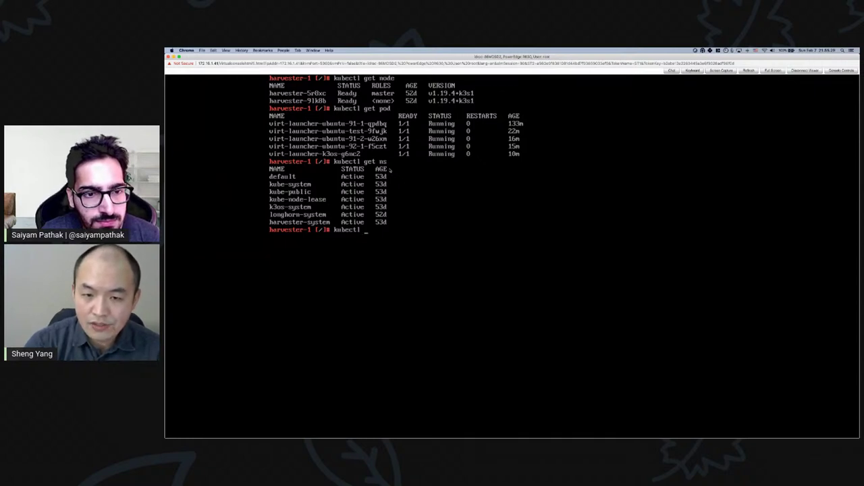
pyautogui.write('-n harvester')
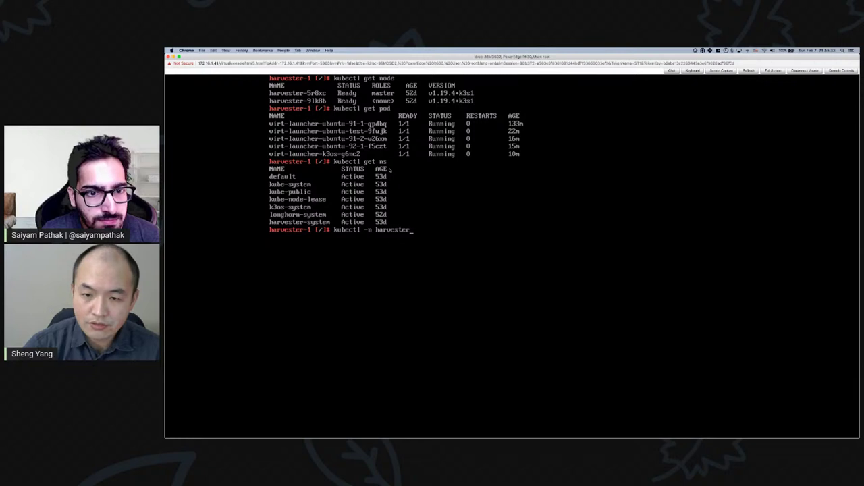
pyautogui.write('-system get pod')
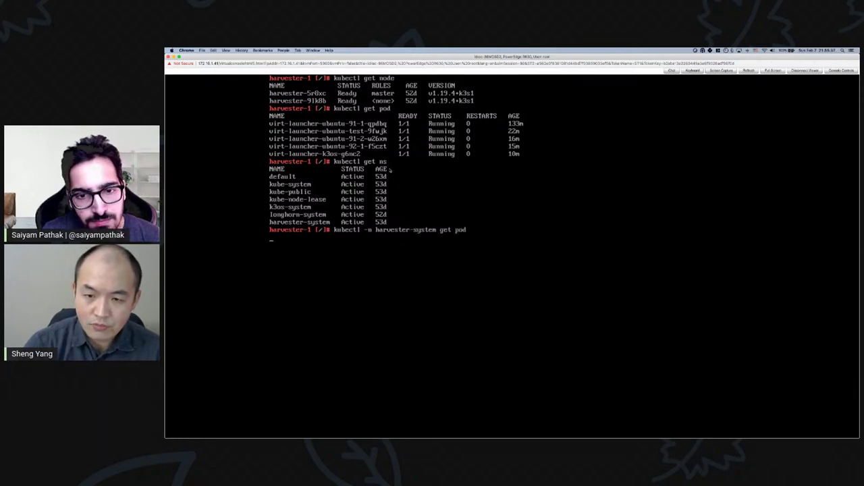
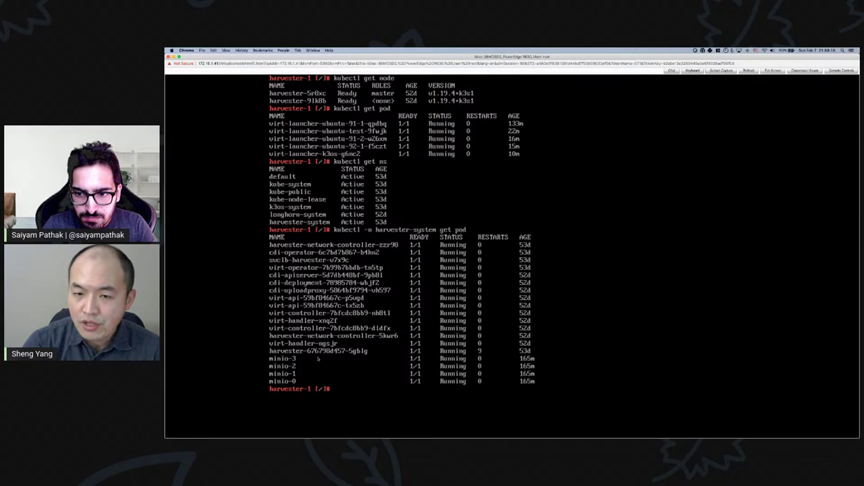
# - Return the iDRAC screen to the Harvester console, then bring up the Harvester web interface
pyautogui.press('F12')
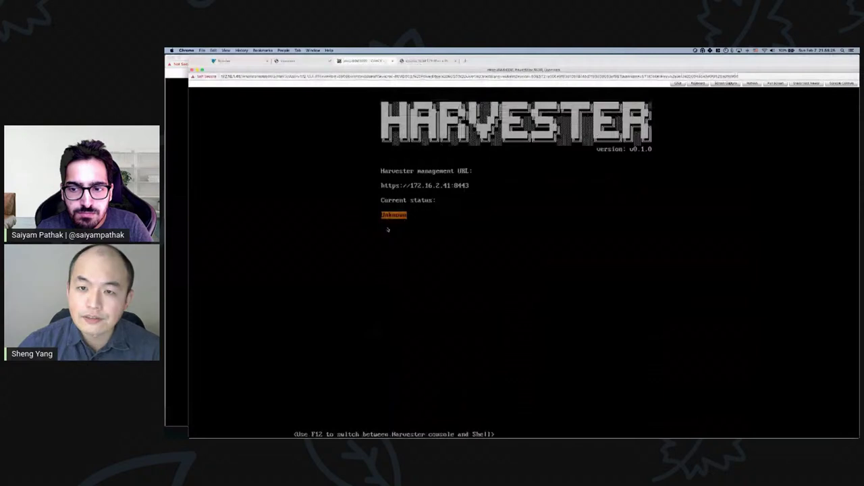
pyautogui.hotkey('ctrl', 'Up')
pyautogui.click(292, 163)
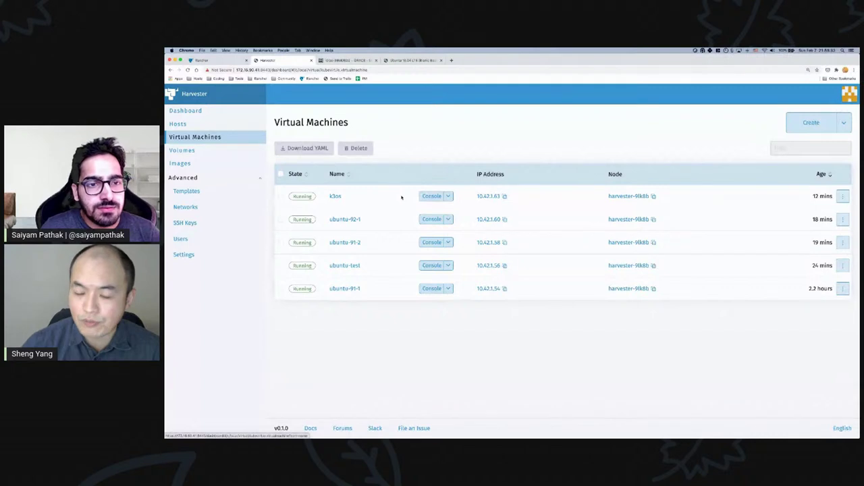
# - Review ubuntu-92-1's volumes, networks, SSH keys and cloud config tabs, ending on Basics
pyautogui.click(347, 220)
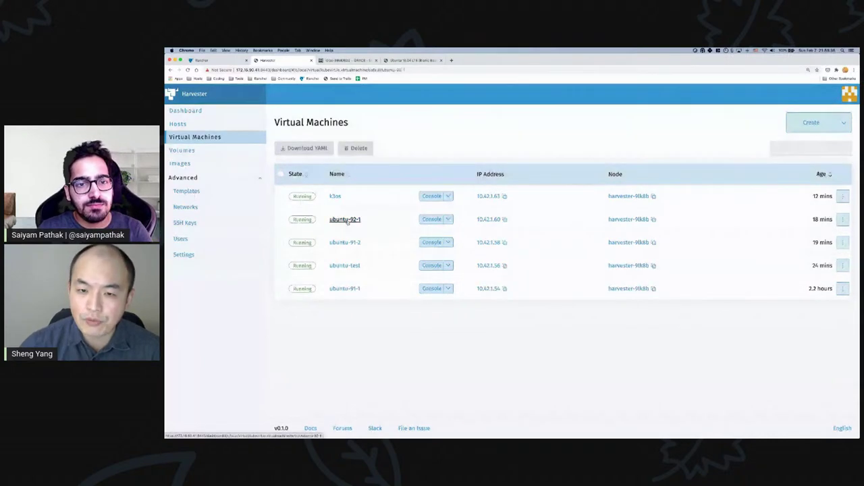
pyautogui.click(294, 185)
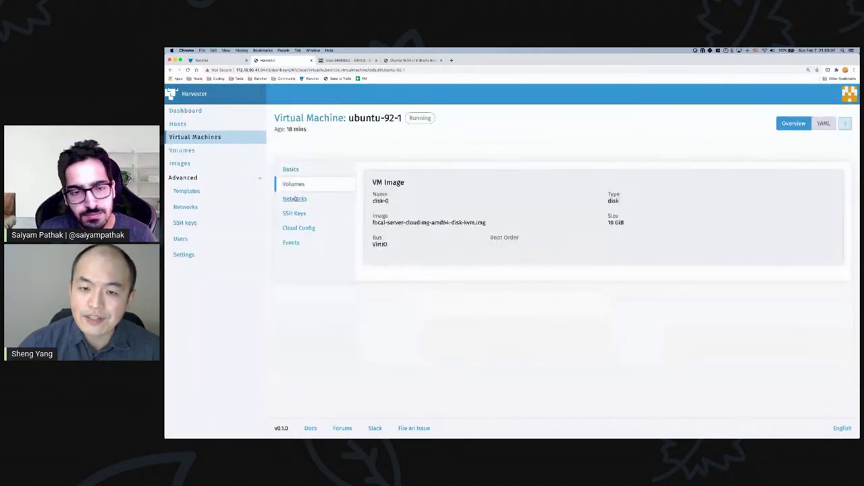
pyautogui.click(295, 199)
pyautogui.click(300, 214)
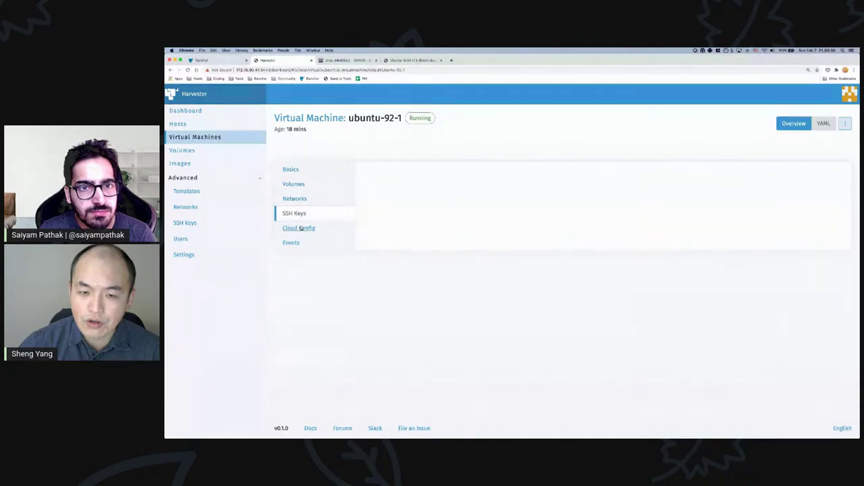
pyautogui.click(302, 228)
pyautogui.click(297, 199)
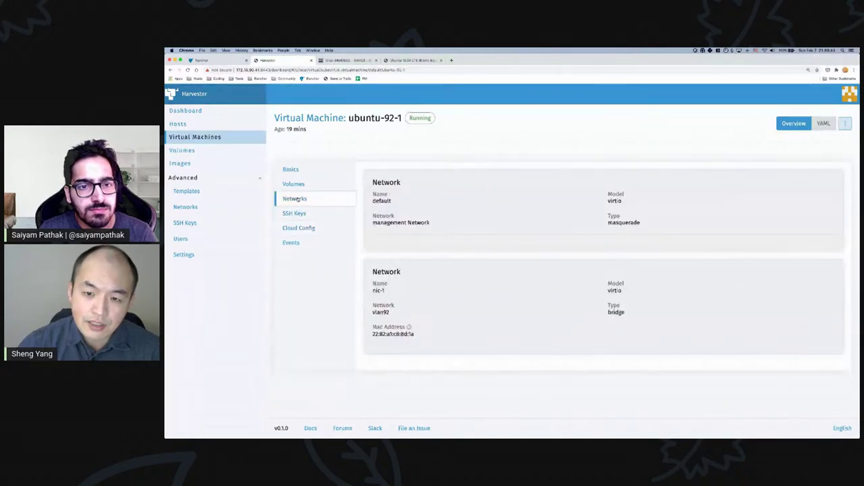
pyautogui.click(300, 185)
pyautogui.click(291, 170)
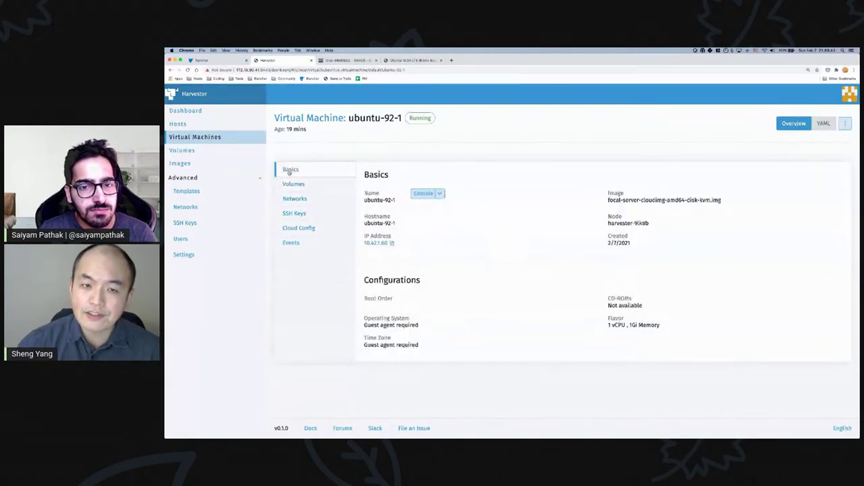
# - Look over the Harvester dashboard and volume list, then open the k3os VM's details
pyautogui.click(206, 115)
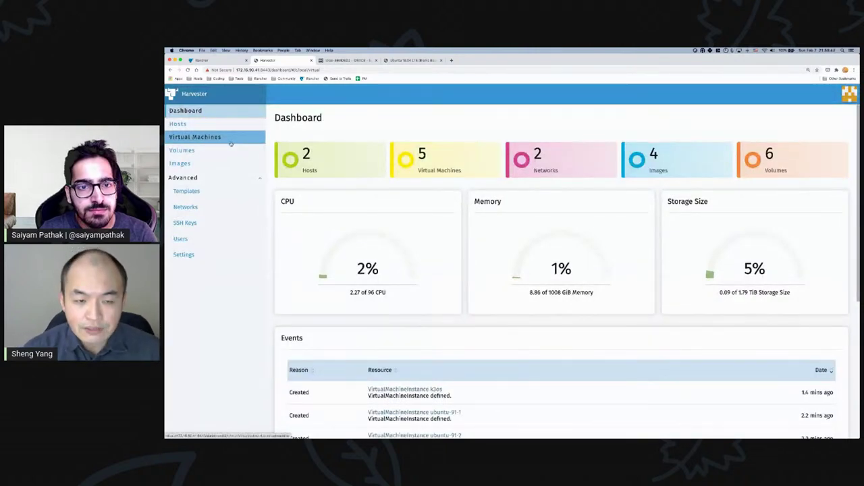
pyautogui.click(195, 151)
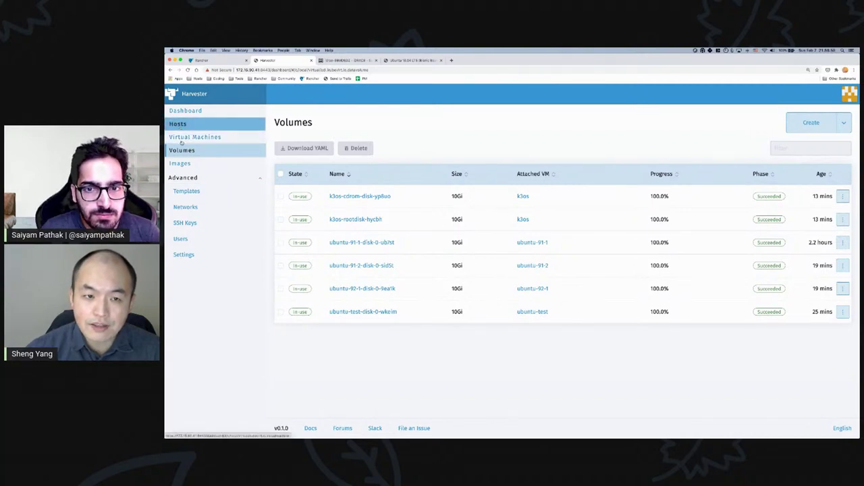
pyautogui.click(183, 137)
pyautogui.click(338, 196)
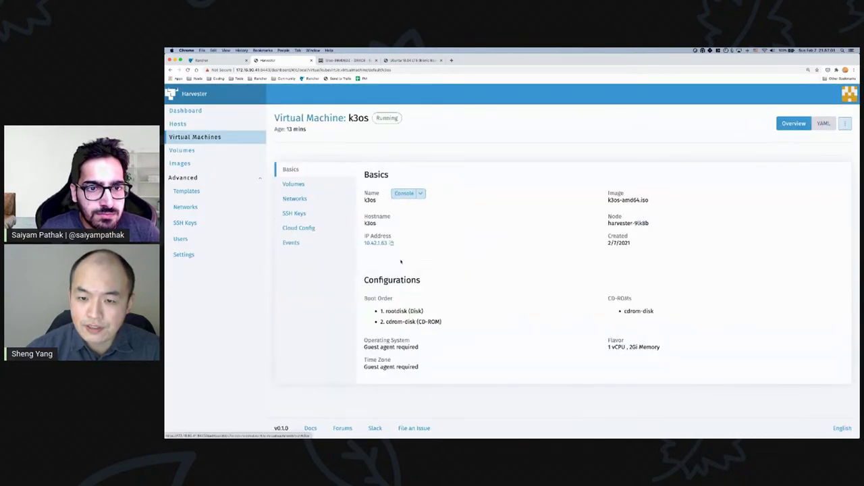
# - Inspect the k3os VM's virtio network, SSH keys, cloud config and volumes tabs
pyautogui.click(301, 201)
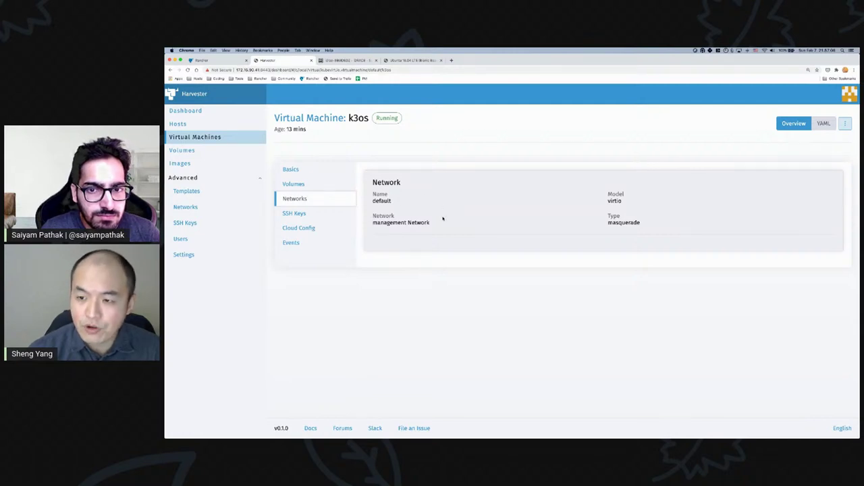
pyautogui.moveTo(608, 193)
pyautogui.mouseDown()
pyautogui.moveTo(624, 201)
pyautogui.moveTo(607, 200)
pyautogui.mouseUp()
pyautogui.click(625, 201)
pyautogui.click(637, 203)
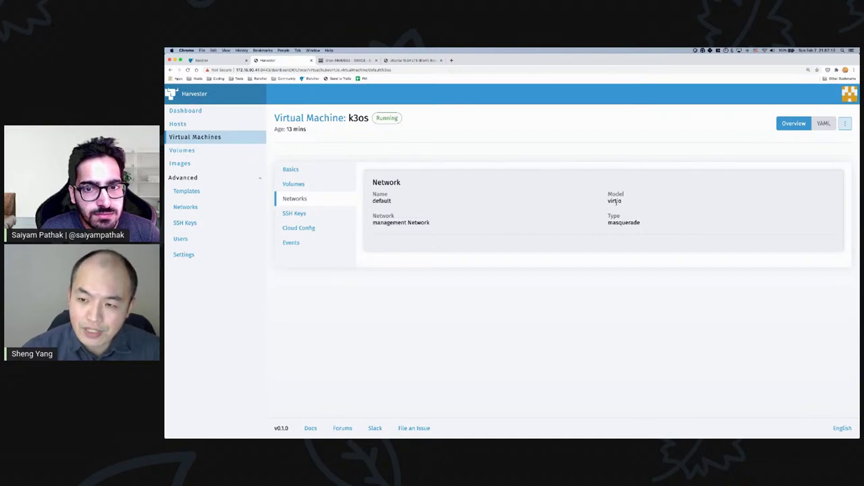
pyautogui.click(299, 214)
pyautogui.click(304, 228)
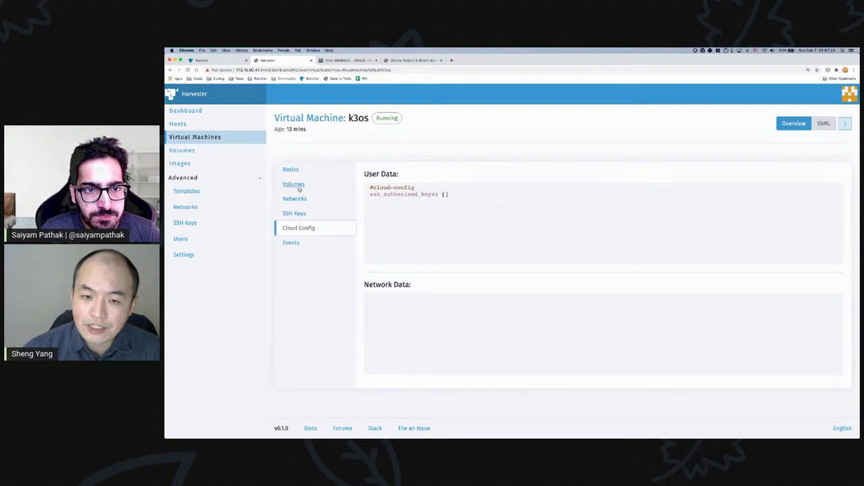
pyautogui.click(298, 187)
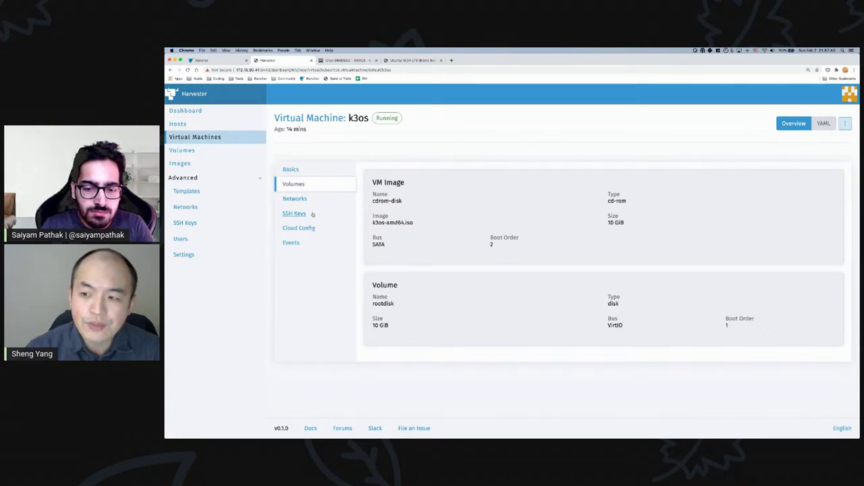
# - Scroll through the k3os VM's events, including the virt-launcher pod, then return to Basics
pyautogui.click(291, 243)
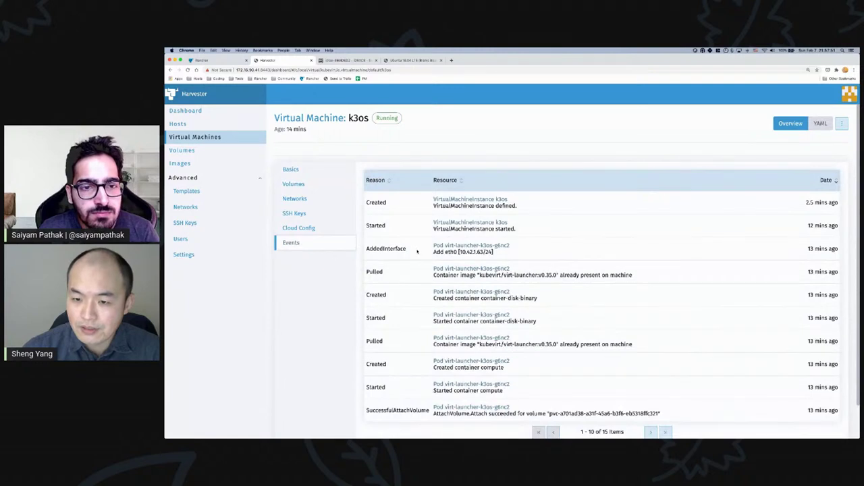
pyautogui.scroll(-1, 405, 273)
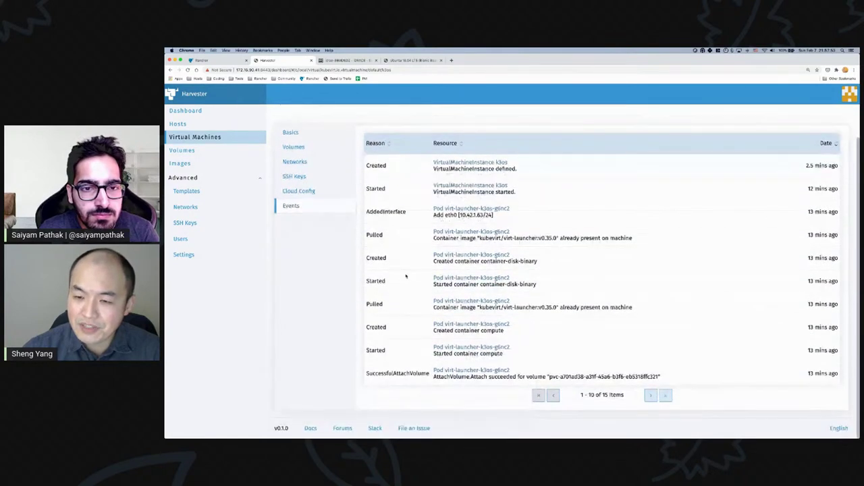
pyautogui.scroll(1, 408, 250)
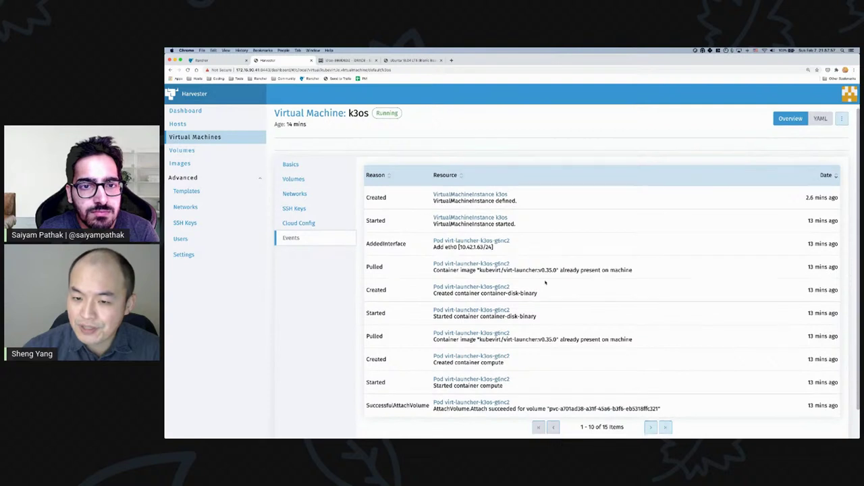
pyautogui.scroll(-1, 541, 278)
pyautogui.moveTo(433, 261); pyautogui.dragTo(511, 261)
pyautogui.click(540, 273)
pyautogui.scroll(-2, 541, 306)
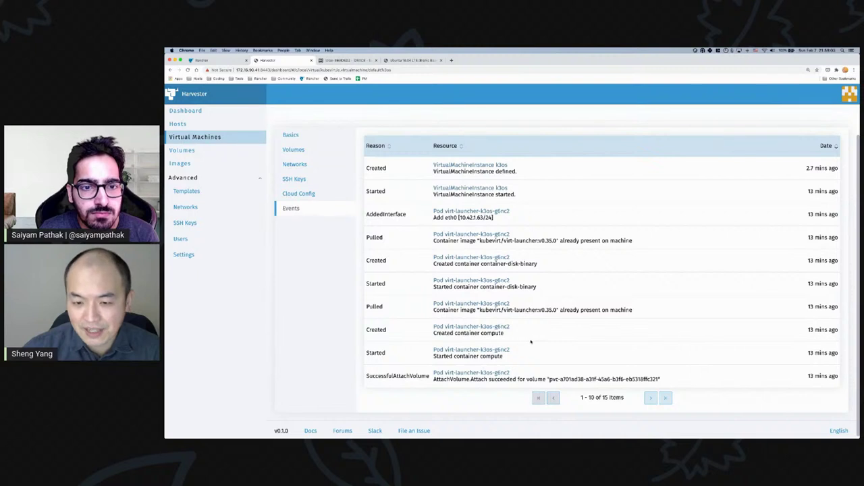
pyautogui.scroll(3, 515, 371)
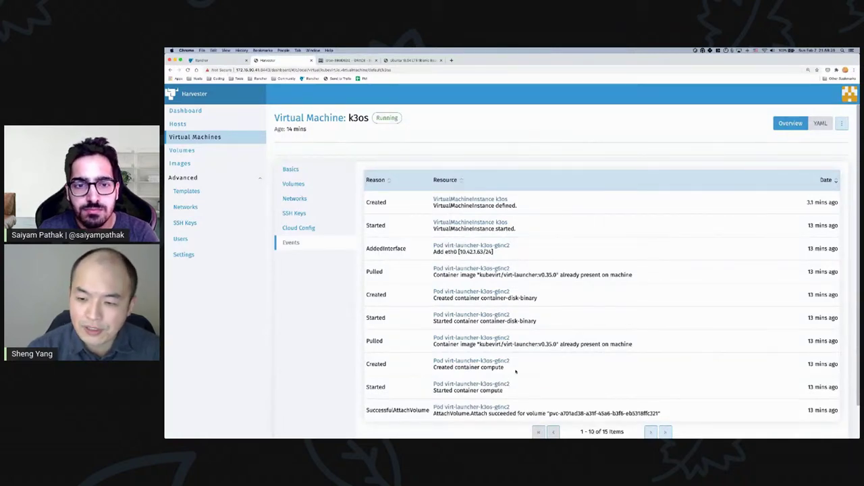
pyautogui.click(299, 170)
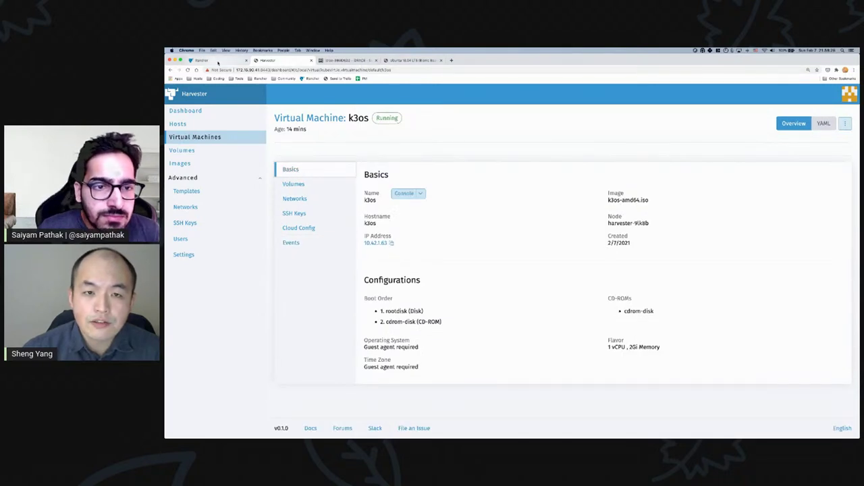
# - In Rancher, zoom in and open the harvester-demo cluster's Infra project Apps page
pyautogui.click(210, 60)
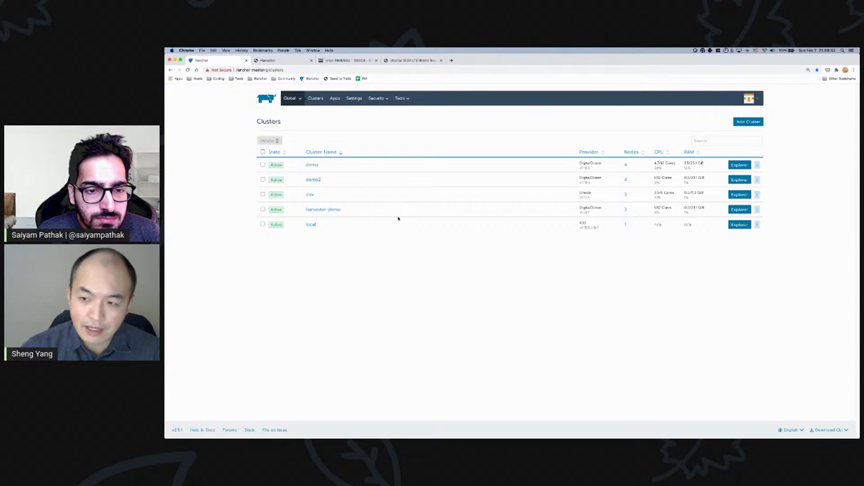
pyautogui.press('super+equal')
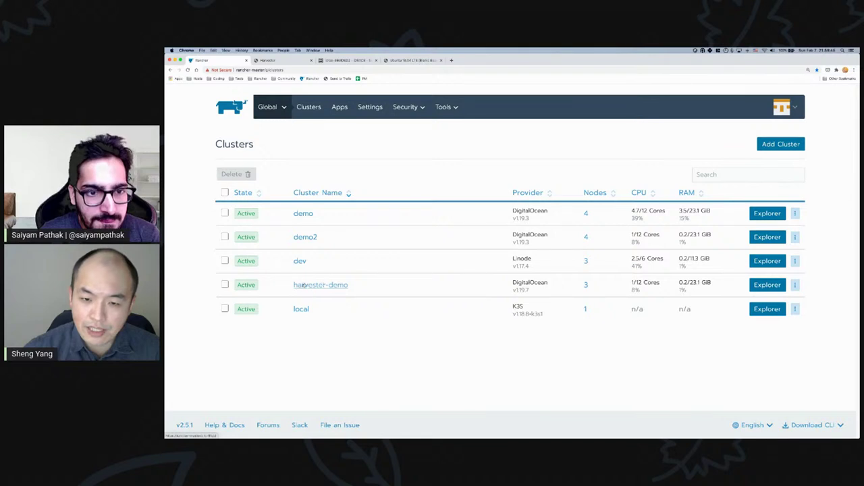
pyautogui.click(315, 285)
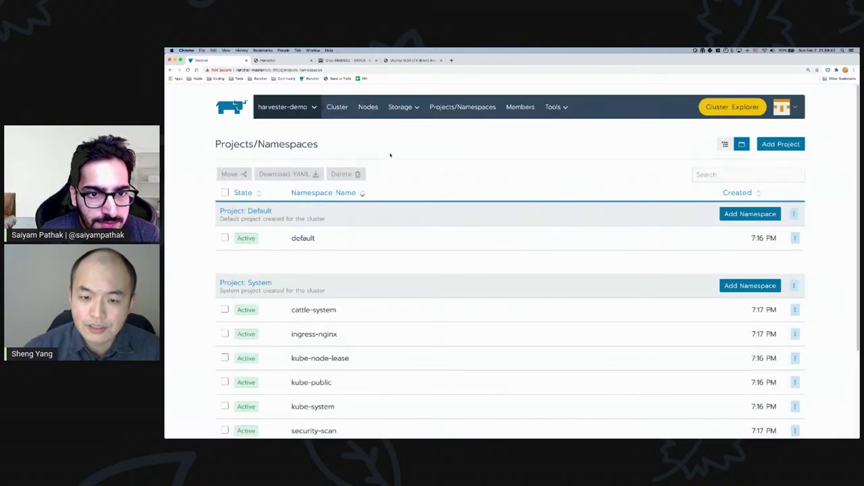
pyautogui.click(321, 110)
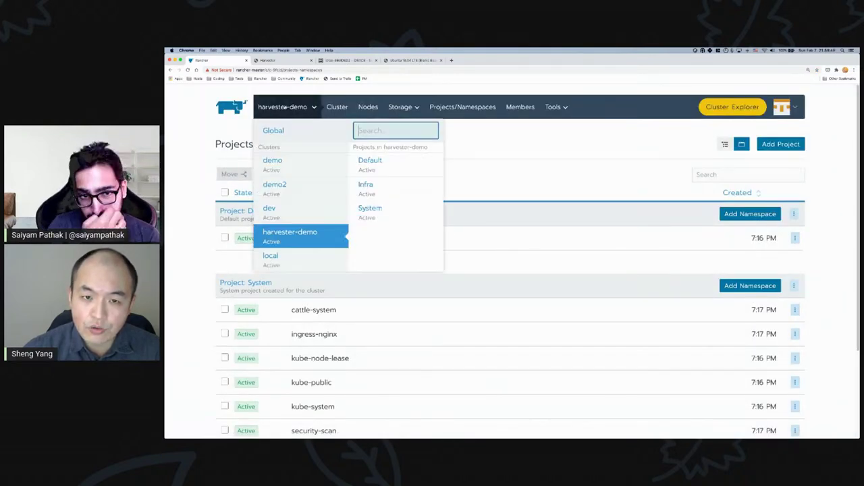
pyautogui.moveTo(287, 106)
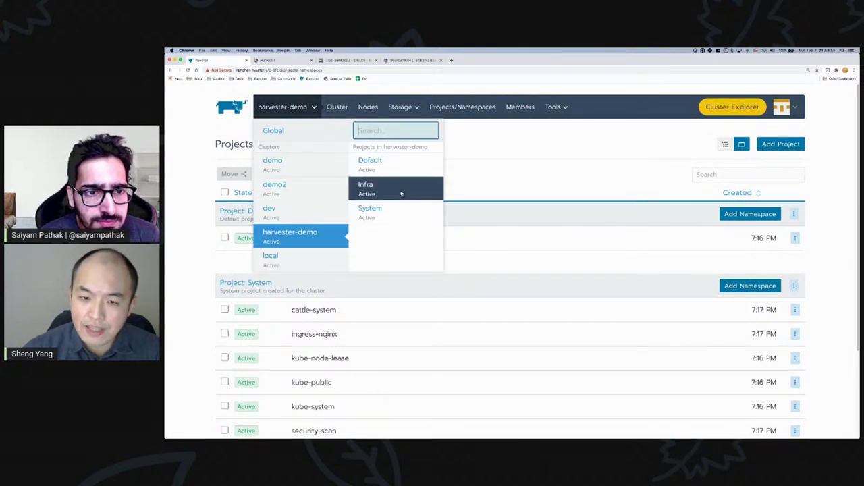
pyautogui.click(401, 193)
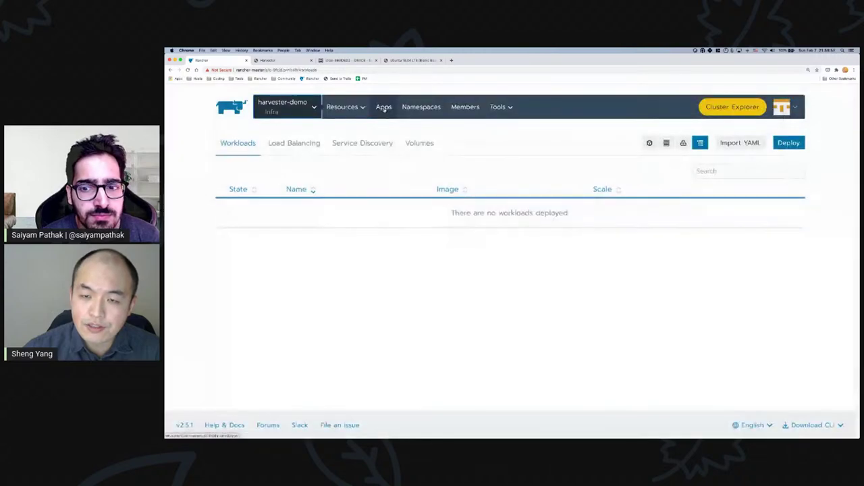
pyautogui.click(384, 108)
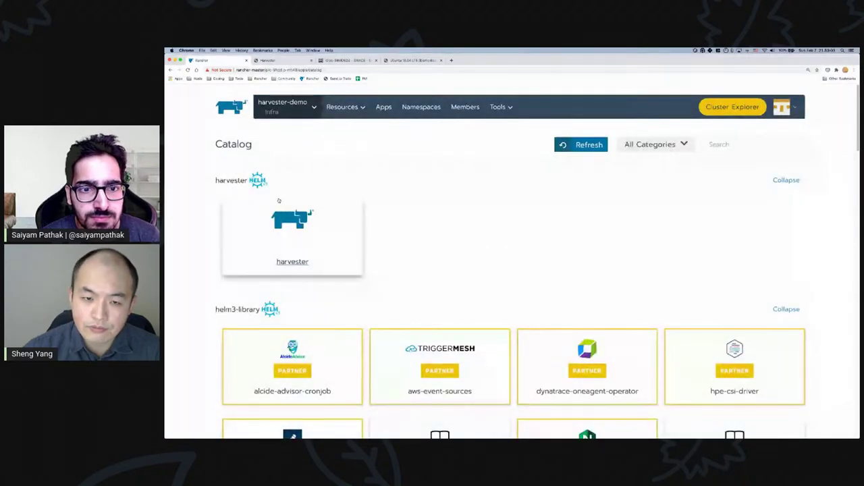
# - Go back to Rancher's global view and bring up its tools options
pyautogui.click(298, 110)
pyautogui.click(270, 129)
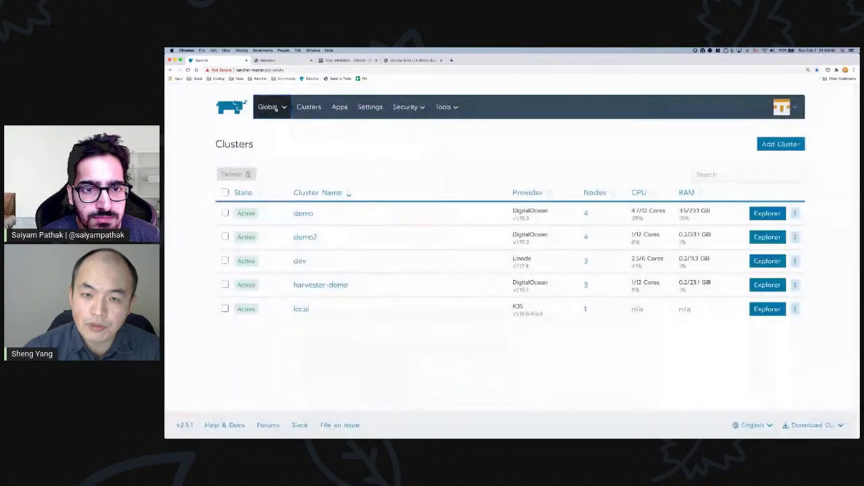
pyautogui.click(444, 106)
# - Check the harvester catalog's github.com/rancher/harvester URL and v0.1 branch on the Catalogs page
pyautogui.click(451, 125)
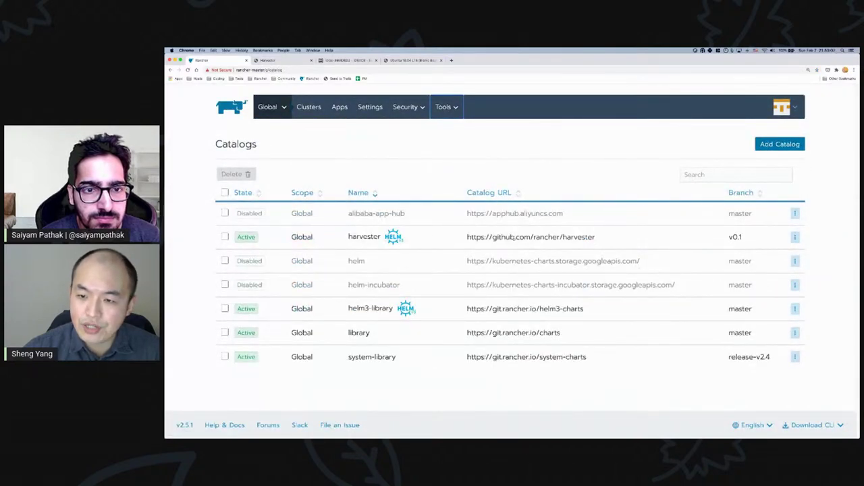
pyautogui.moveTo(611, 241); pyautogui.dragTo(462, 238)
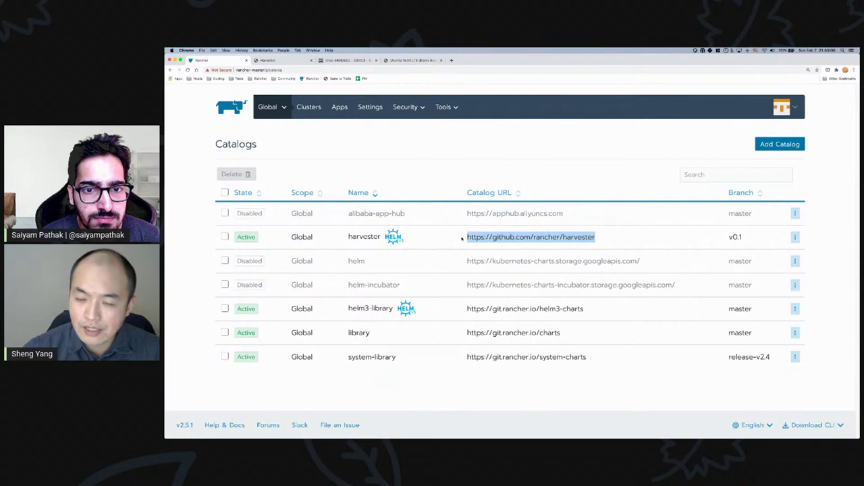
pyautogui.click(691, 235)
pyautogui.moveTo(728, 238); pyautogui.dragTo(752, 238)
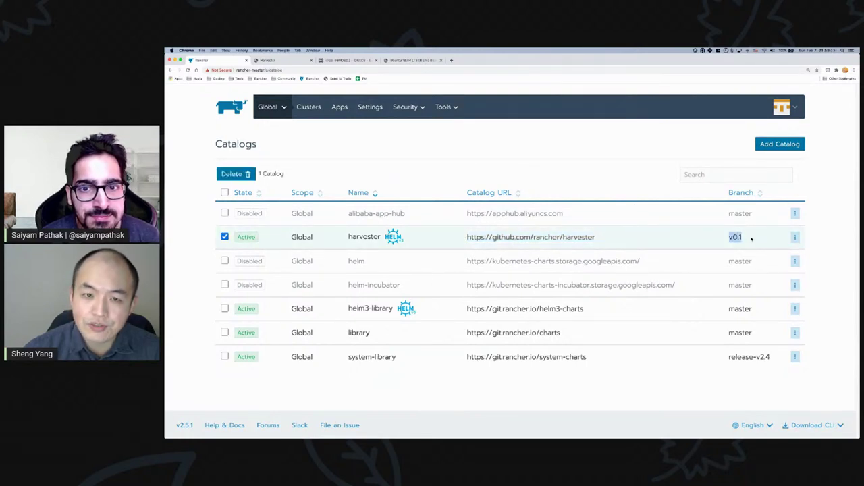
# - In harvester-demo's Infra project, pick the harvester catalog app to launch
pyautogui.click(270, 106)
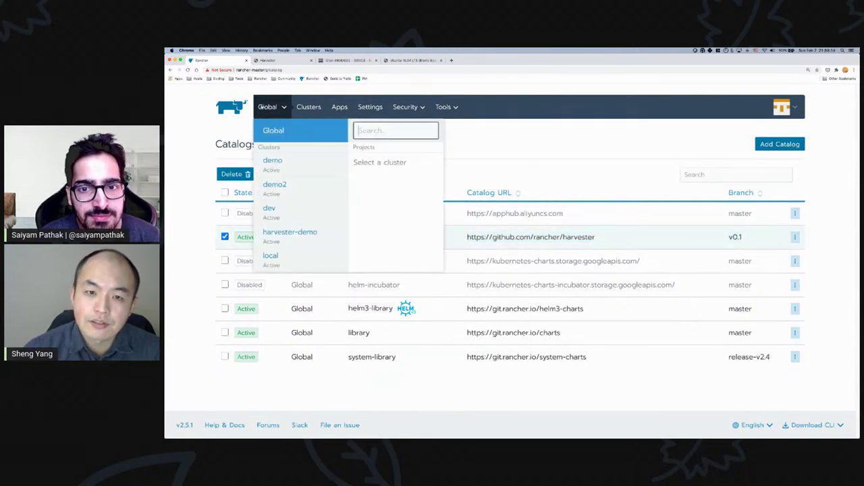
pyautogui.click(289, 233)
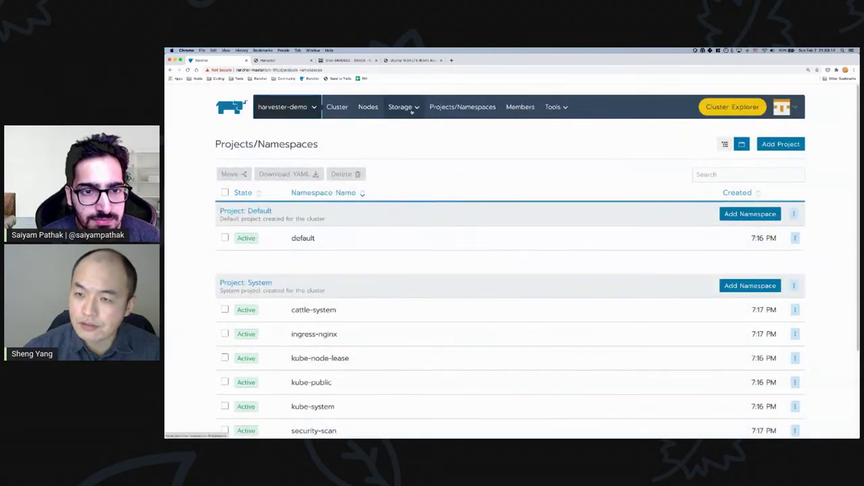
pyautogui.click(283, 106)
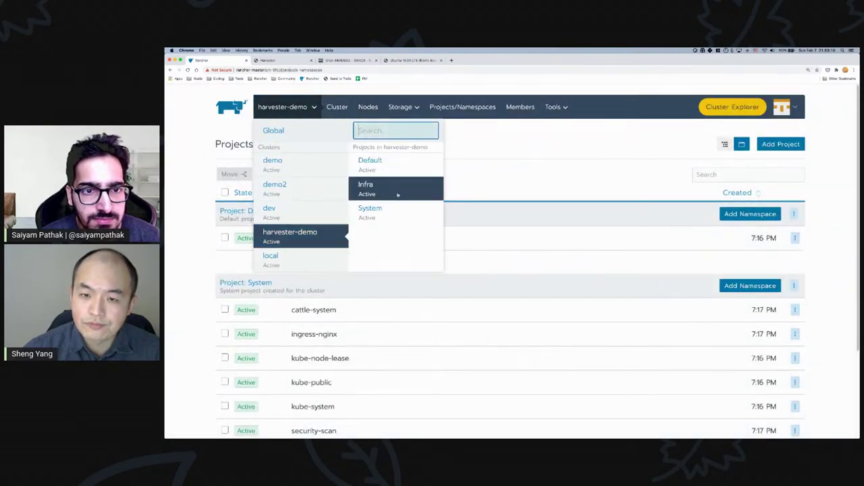
pyautogui.click(397, 191)
pyautogui.click(785, 146)
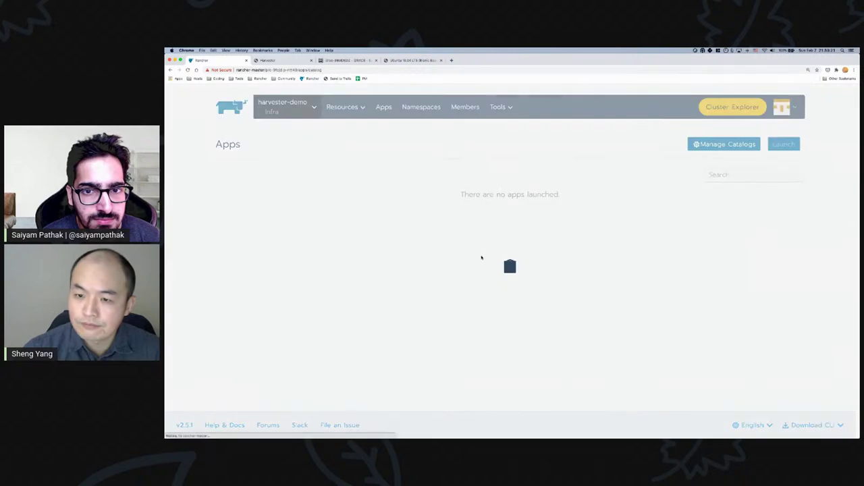
pyautogui.click(322, 220)
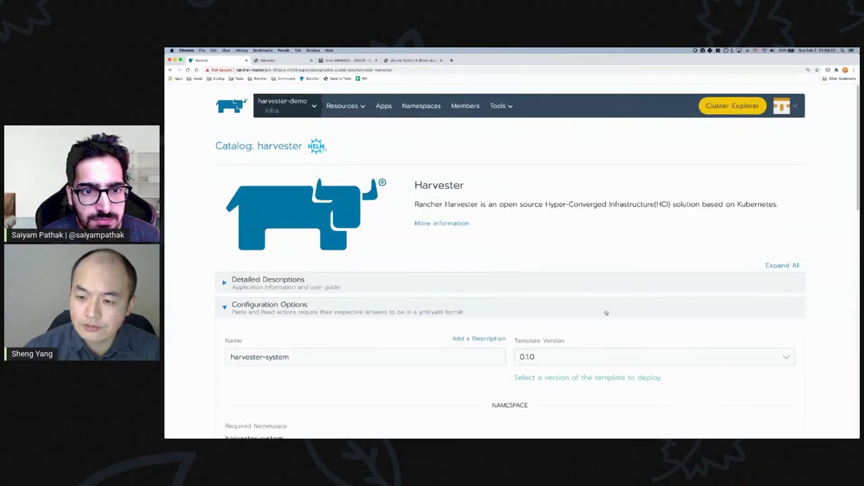
# - Launch harvester as harvester-system 0.1.0, keeping Longhorn and CDI operator enabled
pyautogui.scroll(-15, 575, 317)
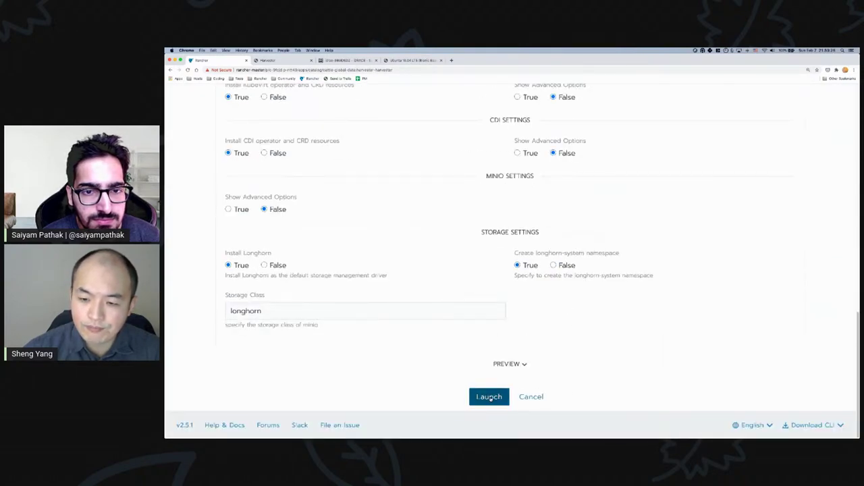
pyautogui.click(488, 396)
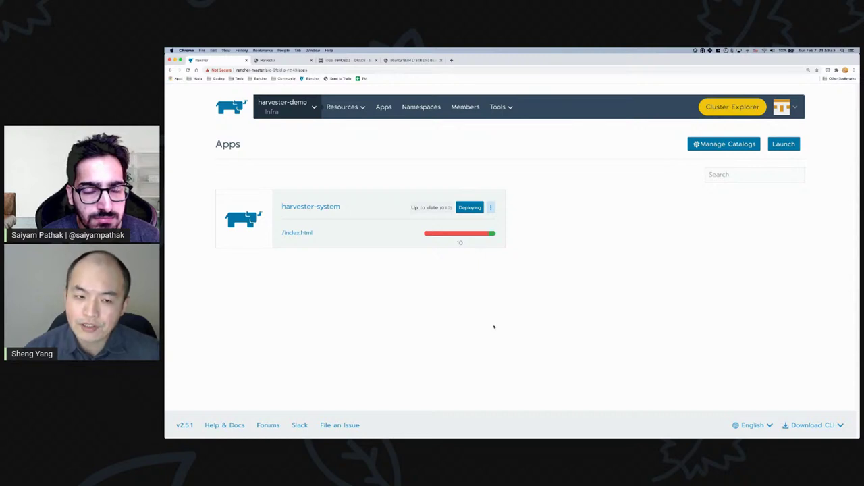
# - Check the global clusters list, then open harvester-demo's Projects/Namespaces showing harvester-system and longhorn-system
pyautogui.click(284, 106)
pyautogui.click(270, 129)
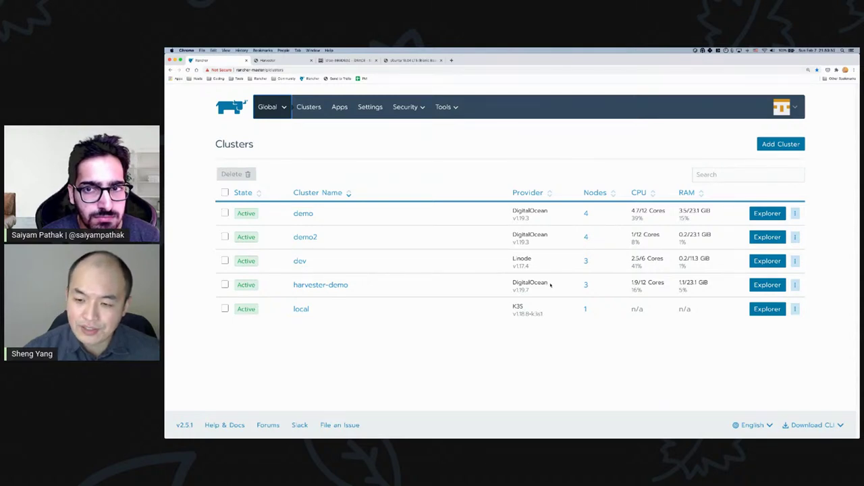
pyautogui.moveTo(551, 284); pyautogui.dragTo(508, 284)
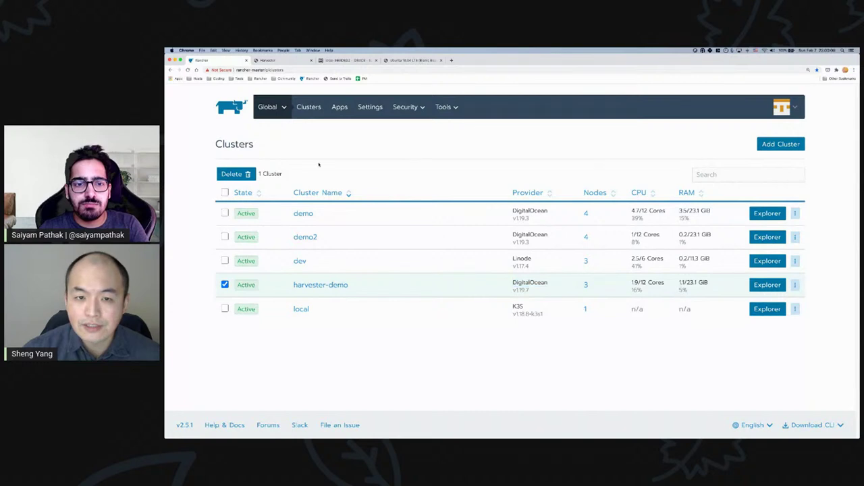
pyautogui.click(270, 107)
pyautogui.click(289, 232)
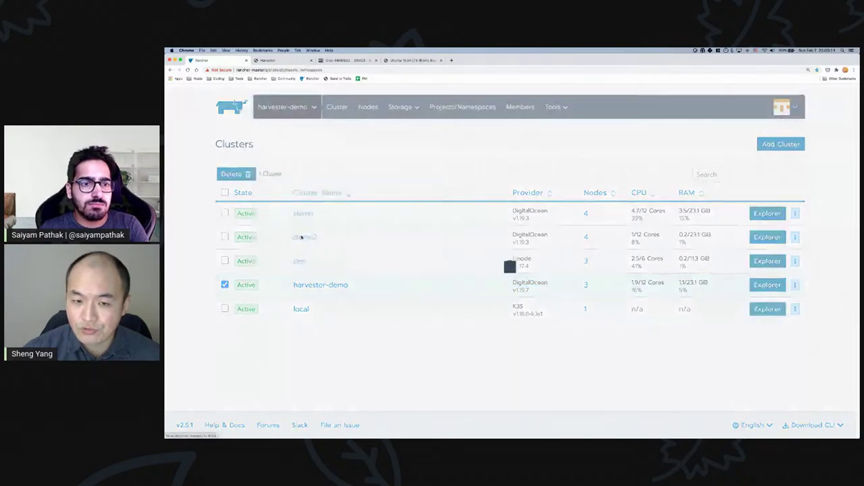
pyautogui.click(282, 106)
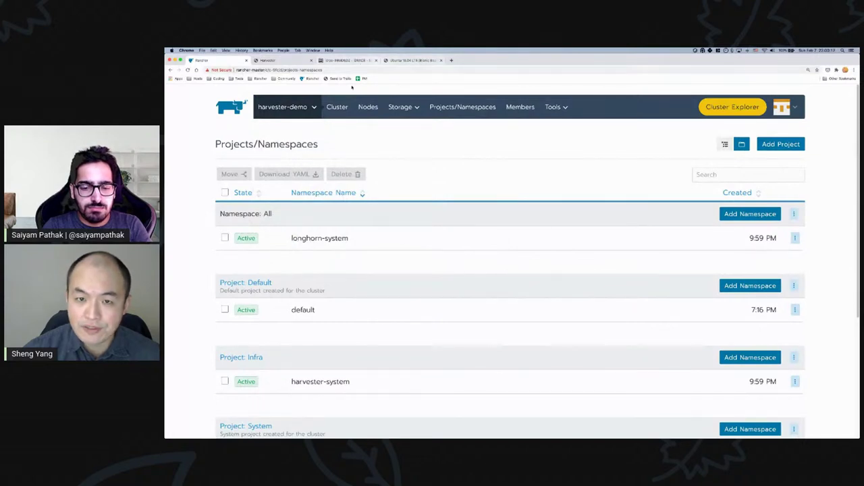
pyautogui.click(300, 109)
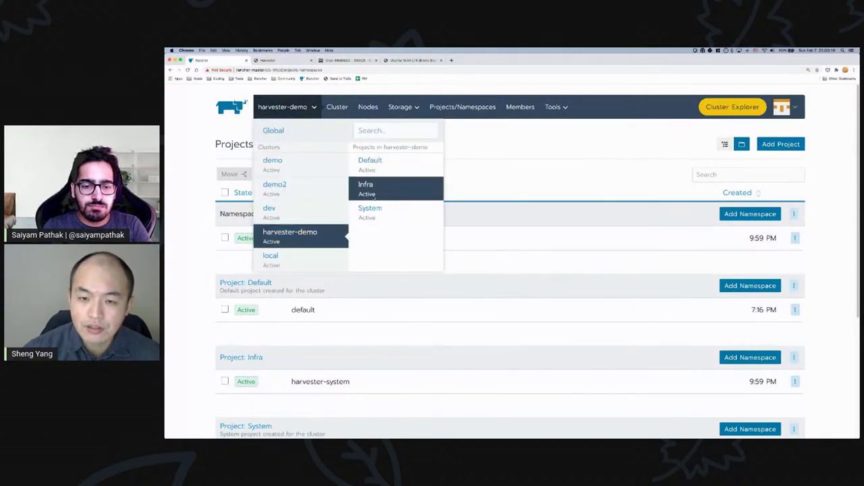
# - Open the Infra project's Workloads and watch the harvester-system deployments come up
pyautogui.click(366, 187)
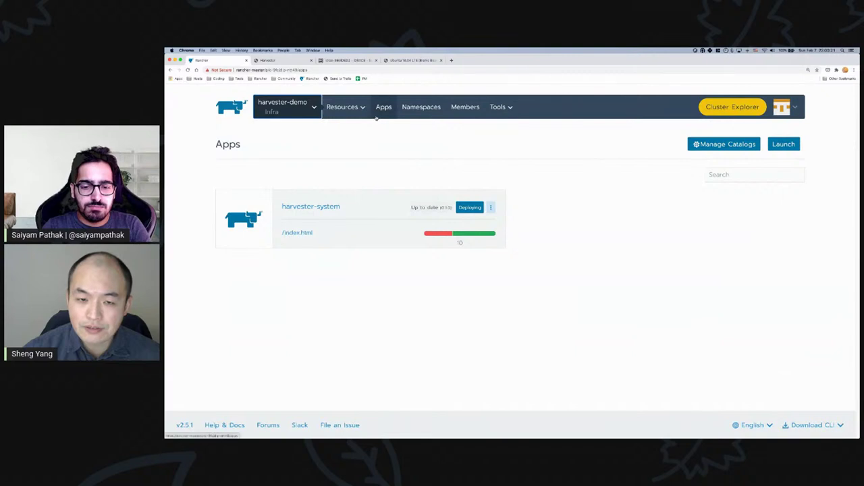
pyautogui.click(358, 107)
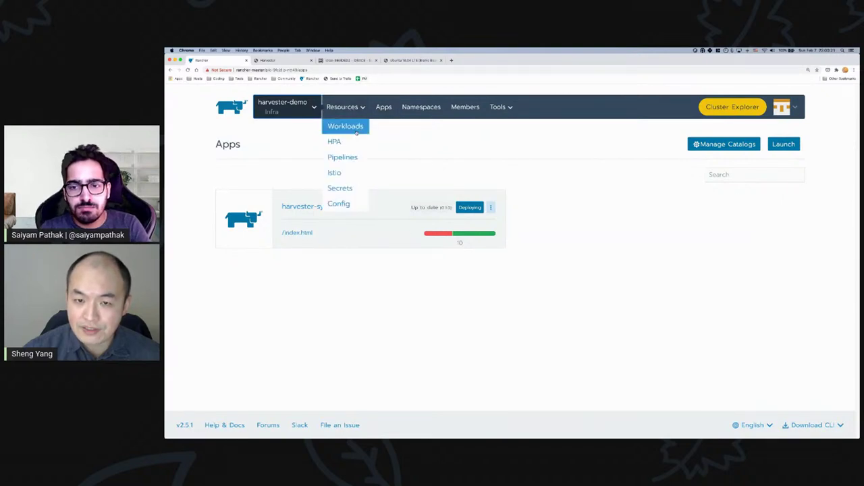
pyautogui.click(347, 123)
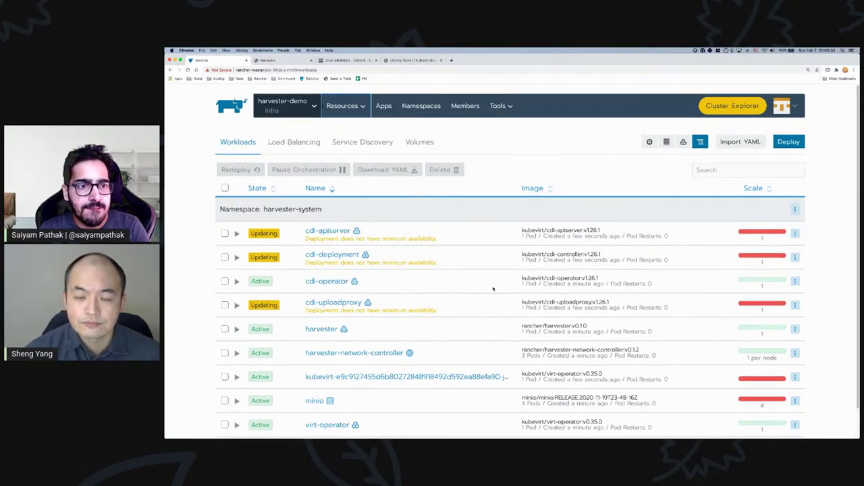
pyautogui.scroll(-1, 492, 289)
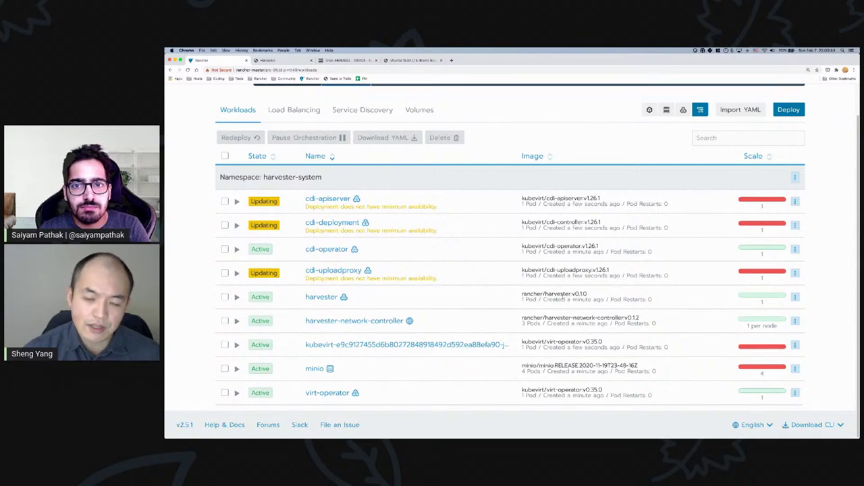
pyautogui.scroll(2, 482, 323)
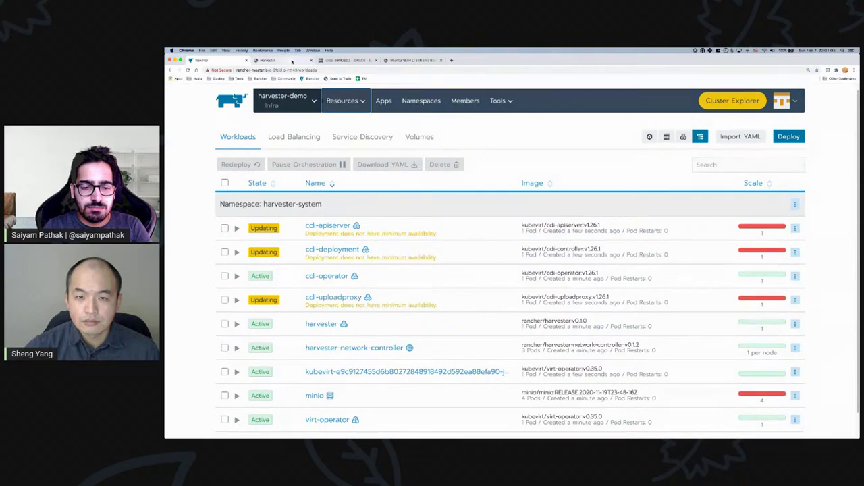
pyautogui.click(291, 61)
# - Check the Harvester hosts list, then bring the server's iDRAC boot console forward
pyautogui.click(196, 124)
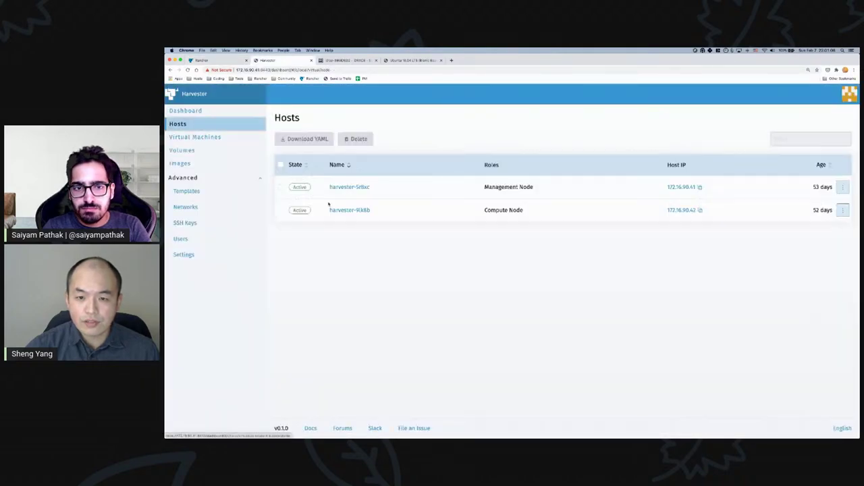
pyautogui.click(199, 112)
pyautogui.click(199, 126)
pyautogui.click(344, 60)
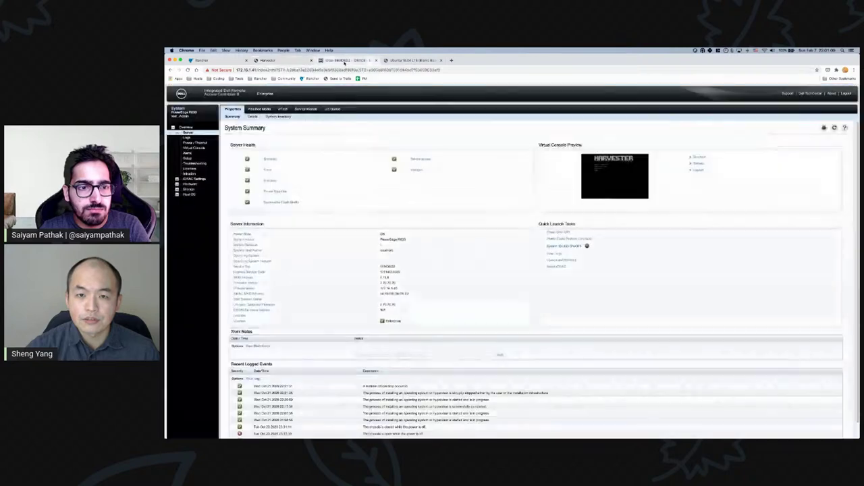
pyautogui.click(403, 60)
pyautogui.hotkey('ctrl', 'Up')
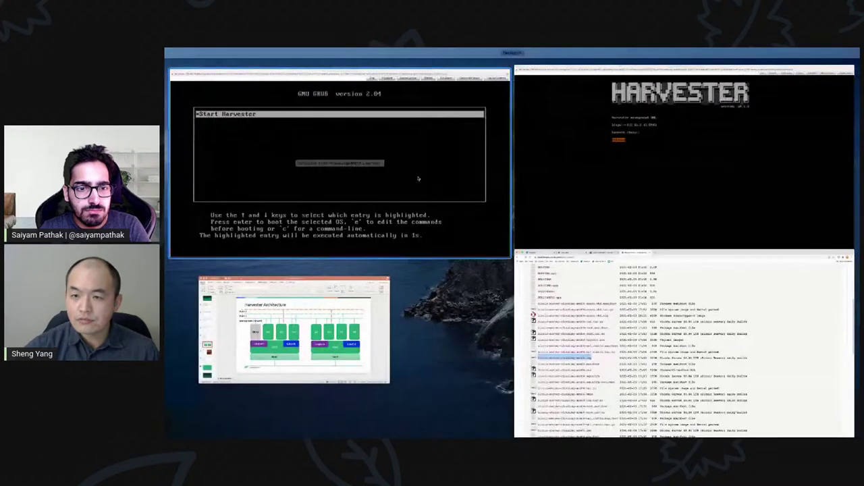
pyautogui.click(386, 169)
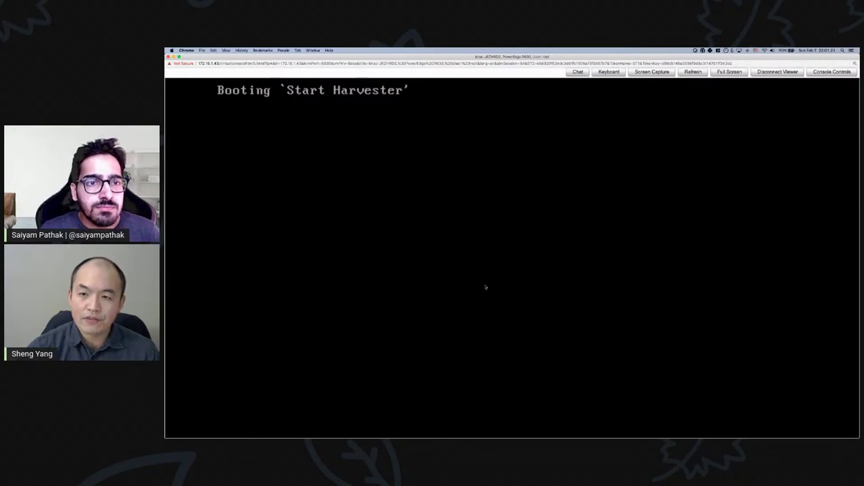
# - Restore the remote console window and return to Rancher's harvester-system workloads
pyautogui.hotkey('ctrl', 'Up')
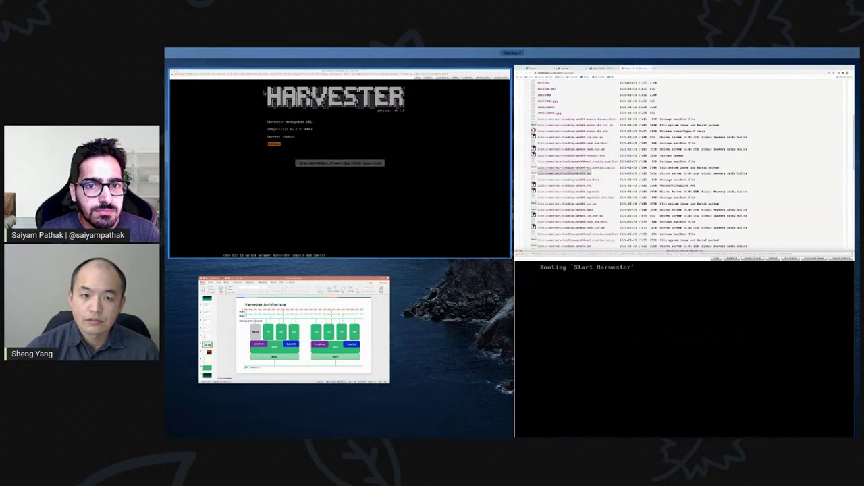
pyautogui.click(338, 162)
pyautogui.click(169, 57)
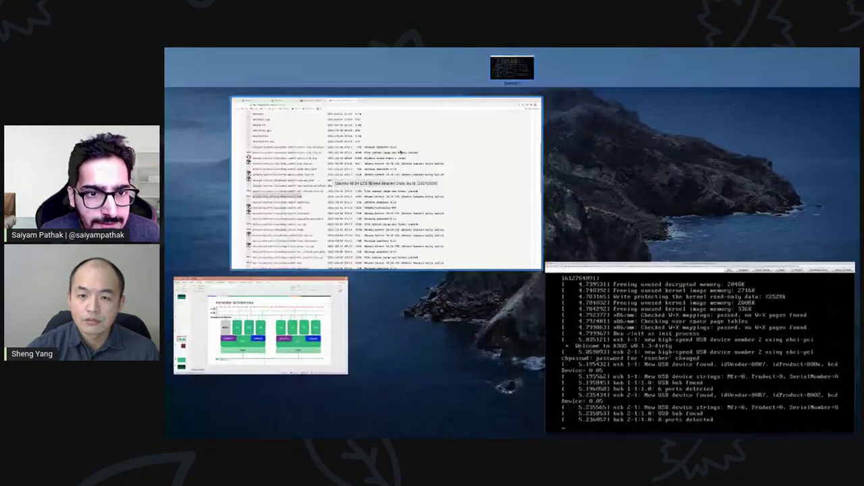
pyautogui.click(405, 177)
pyautogui.click(341, 61)
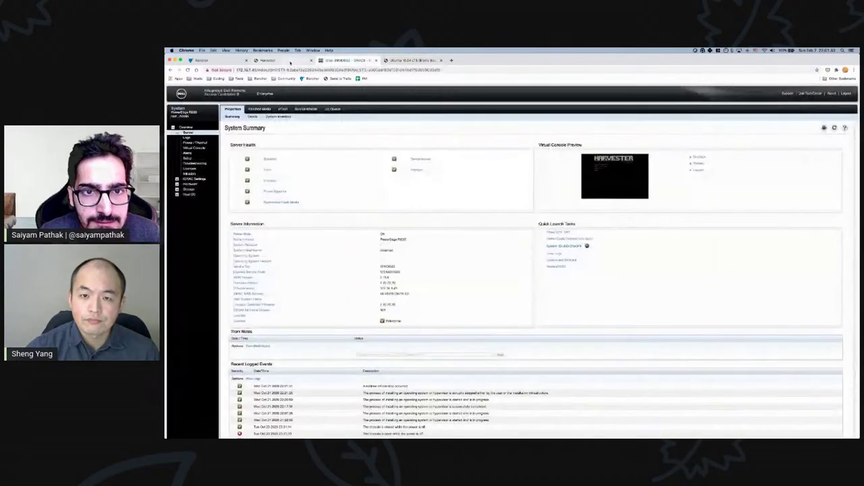
pyautogui.click(270, 60)
pyautogui.click(210, 60)
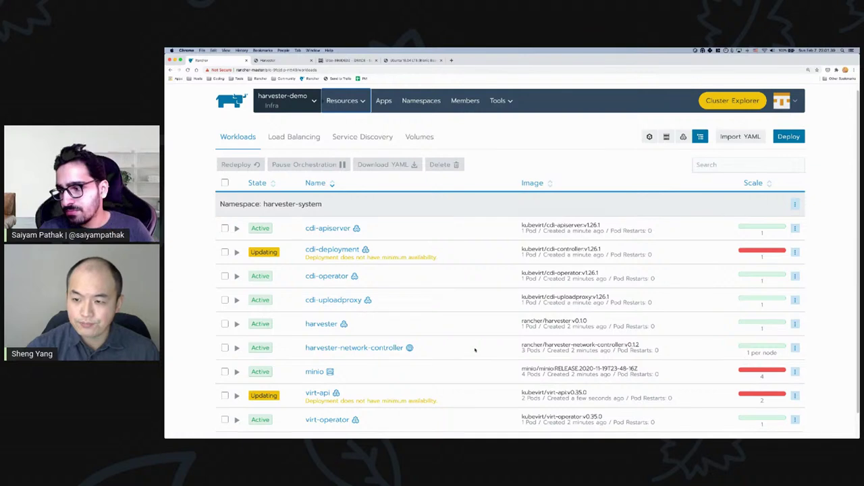
# - Reload the harvester-system workloads via Apps > Workloads and check which deployments are still Updating
pyautogui.scroll(-1, 475, 349)
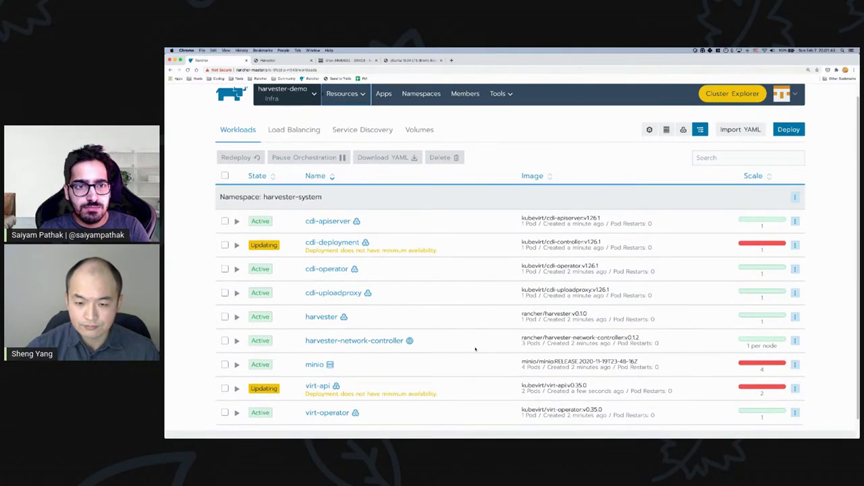
pyautogui.scroll(-3, 476, 349)
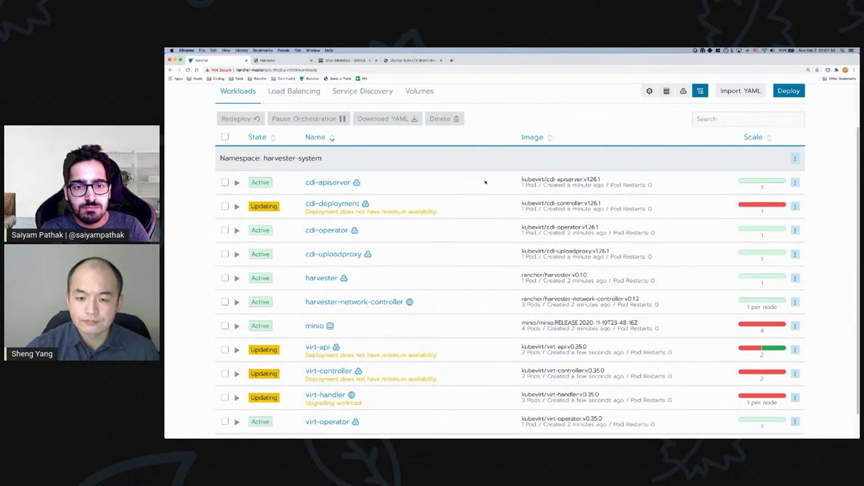
pyautogui.scroll(-1, 485, 182)
pyautogui.scroll(5, 485, 186)
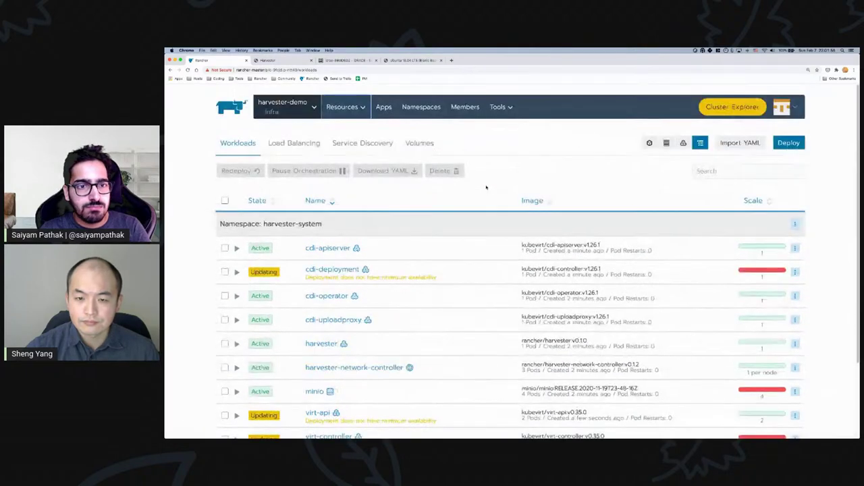
pyautogui.click(389, 114)
pyautogui.moveTo(342, 108)
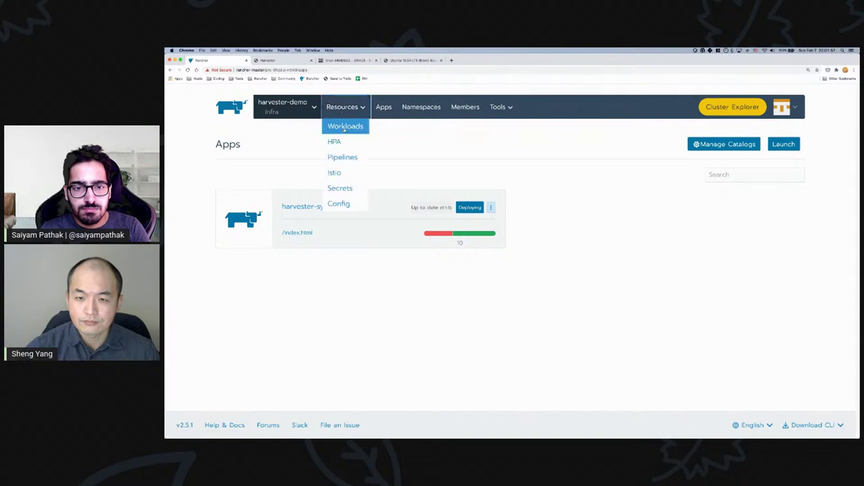
pyautogui.click(346, 126)
pyautogui.scroll(-2, 486, 297)
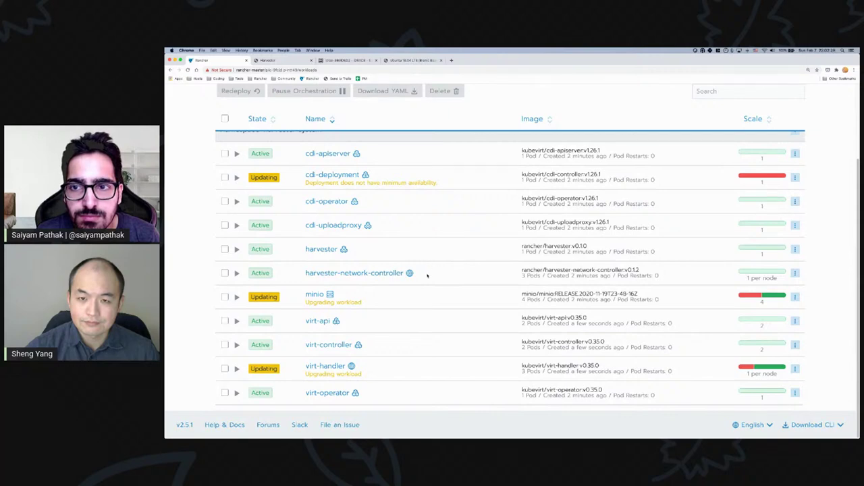
pyautogui.hotkey('ctrl', 'Up')
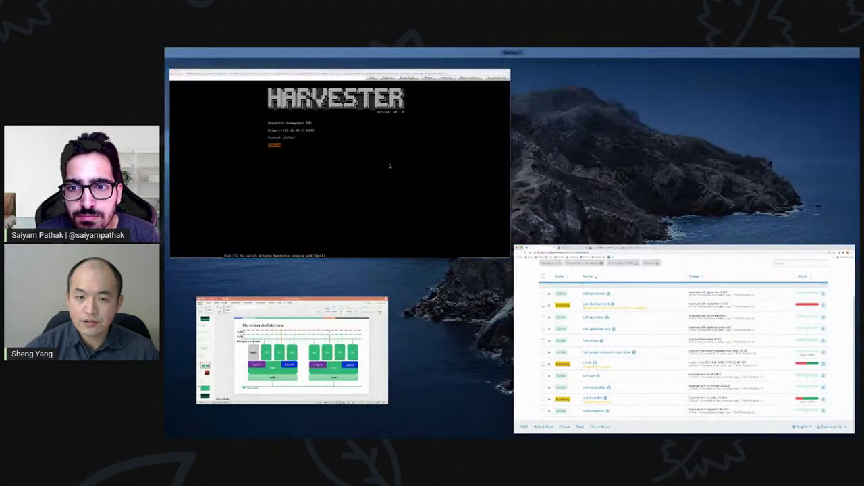
# - Check the node's Harvester status in the iDRAC console, then return to the Harvester browser tab
pyautogui.click(391, 166)
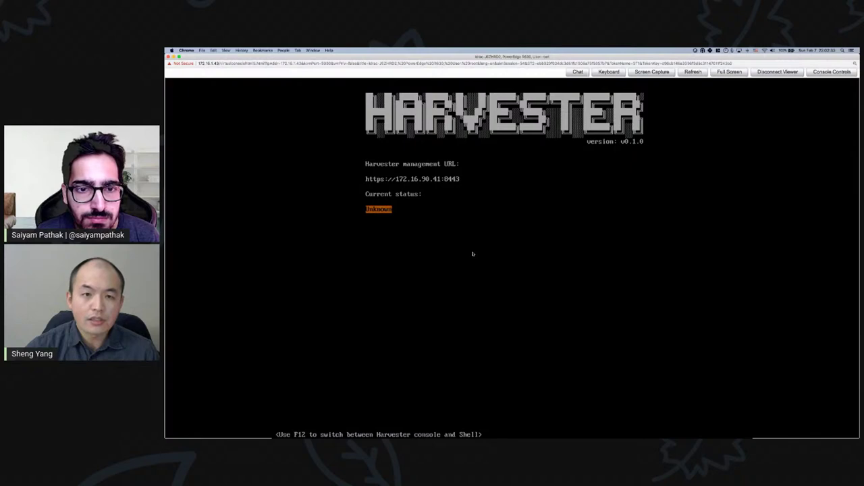
pyautogui.hotkey('ctrl', 'Up')
pyautogui.click(341, 68)
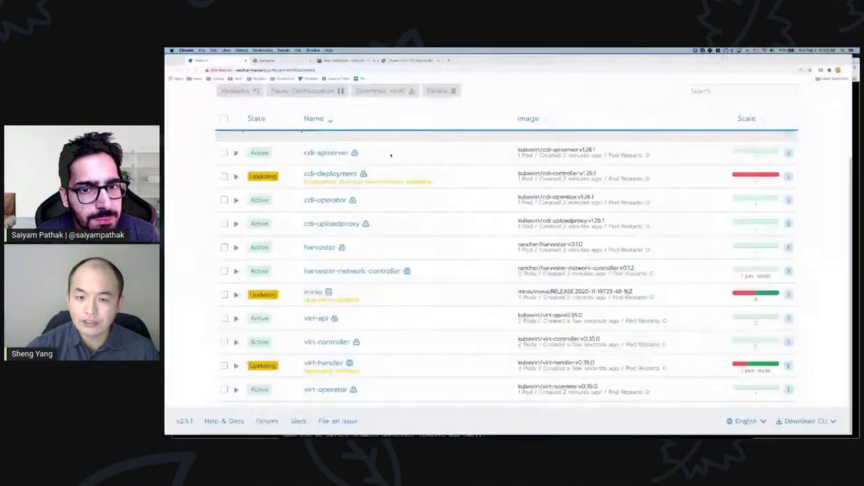
pyautogui.hotkey('ctrl', 'Tab')
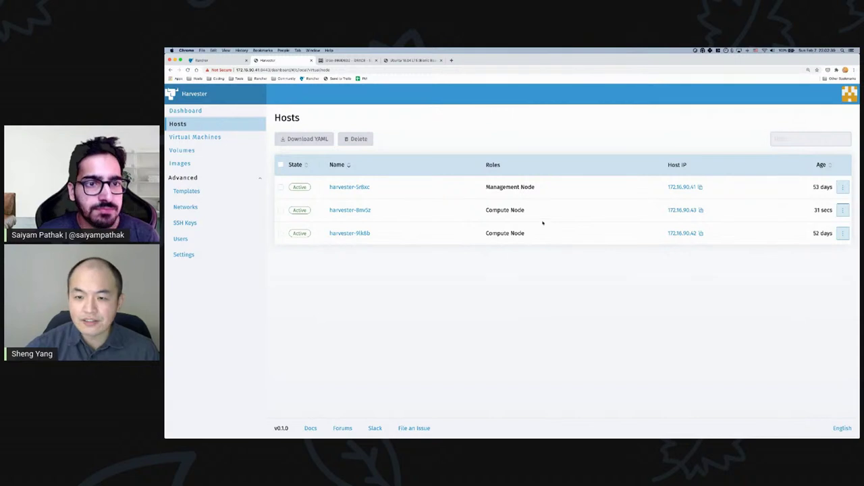
# - Inspect the new compute node at 172.16.90.43 on Hosts, briefly visiting Virtual Machines
pyautogui.moveTo(667, 210); pyautogui.dragTo(698, 210)
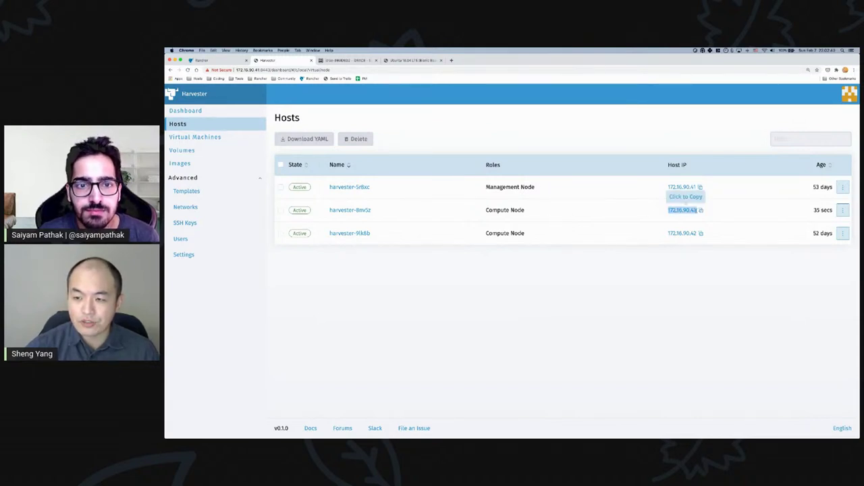
pyautogui.click(280, 210)
pyautogui.click(281, 210)
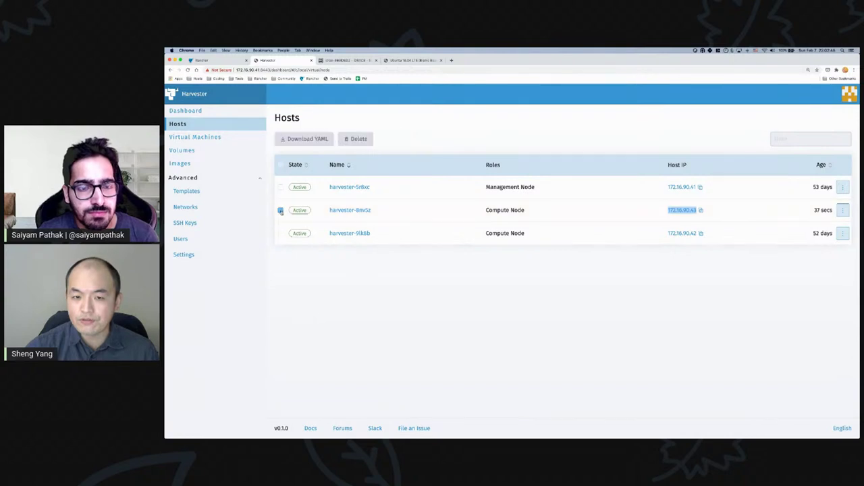
pyautogui.click(210, 136)
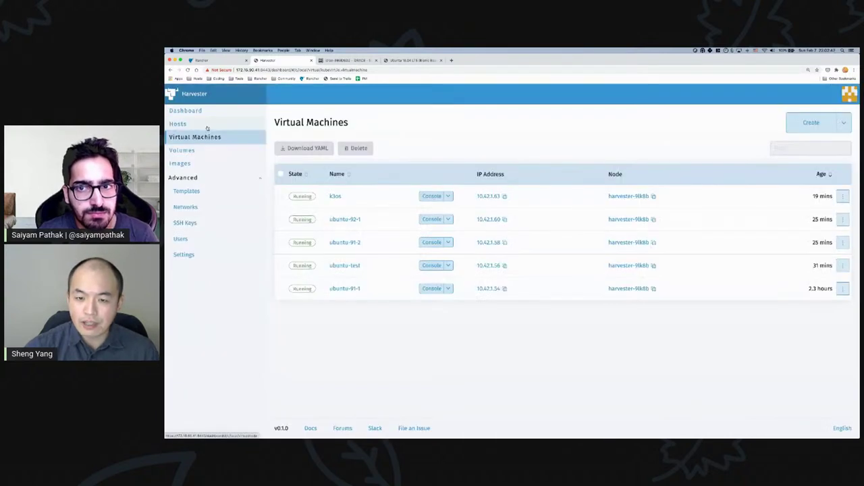
pyautogui.click(203, 124)
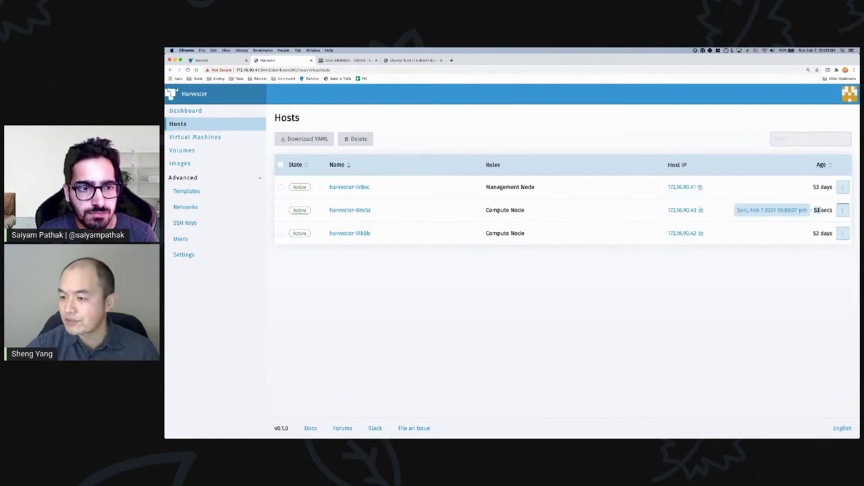
# - Check the harvester-8mv5z host row, then open the minio workload's details in Rancher
pyautogui.click(819, 211)
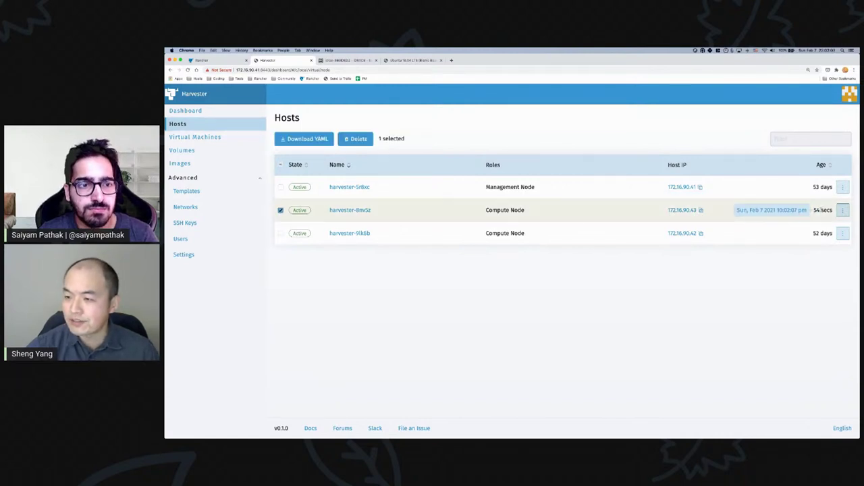
pyautogui.click(281, 210)
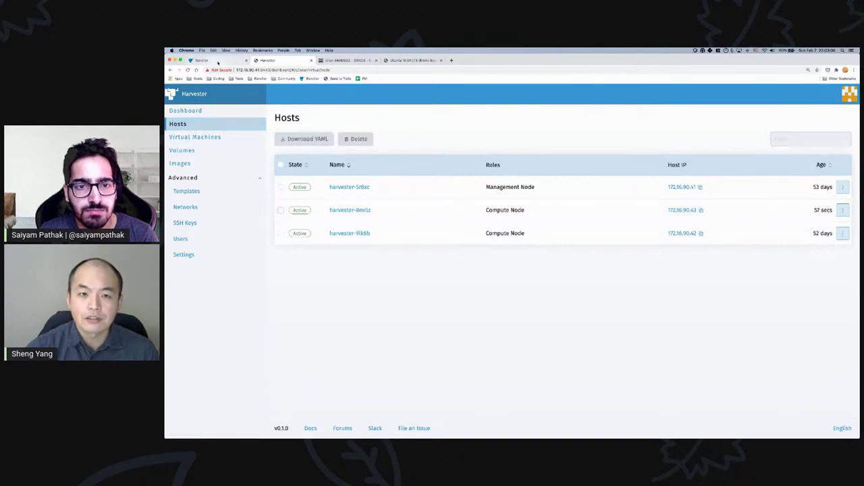
pyautogui.click(223, 60)
pyautogui.click(315, 294)
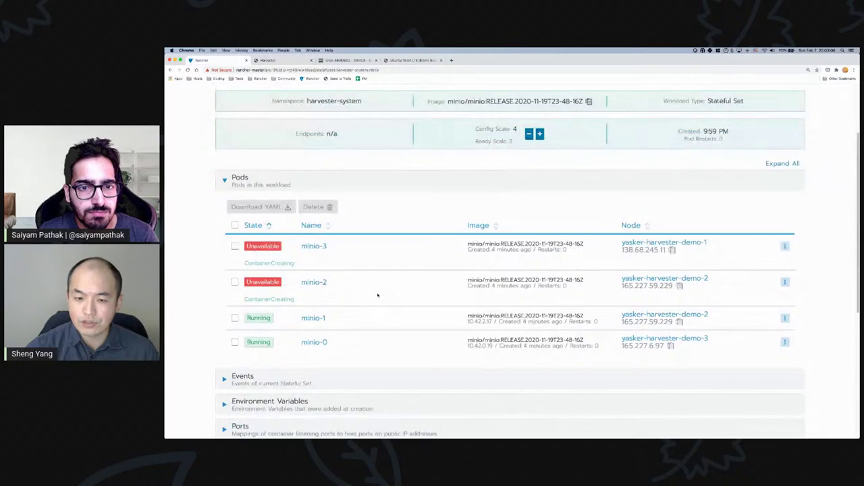
# - Review the minio workload's pods, then return to the workloads list and open Apps
pyautogui.click(170, 70)
pyautogui.click(315, 309)
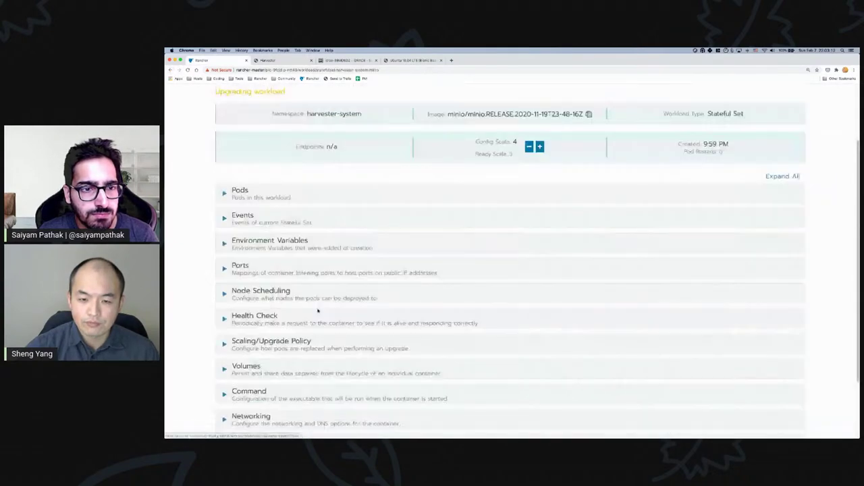
pyautogui.click(170, 70)
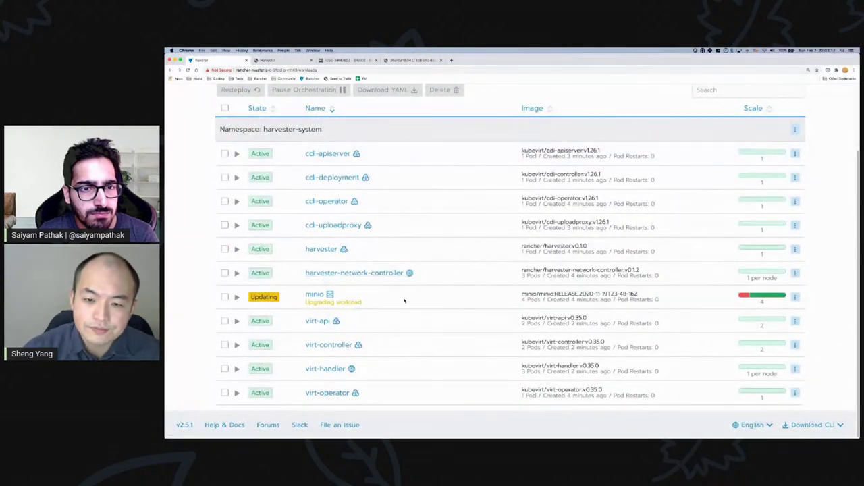
pyautogui.scroll(3, 406, 301)
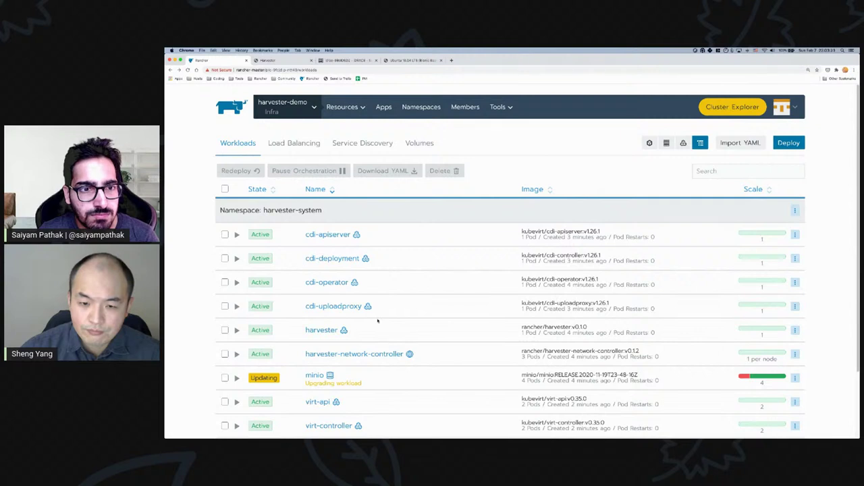
pyautogui.click(383, 109)
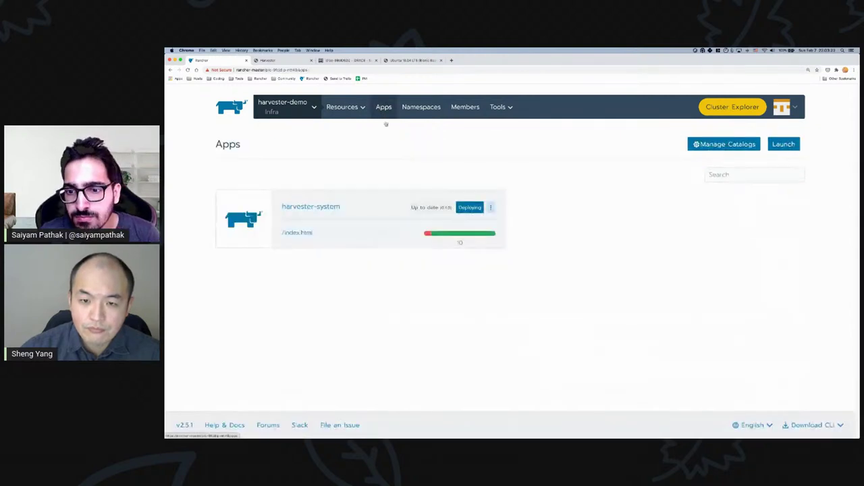
# - Open the harvester-system app's web UI, log in with the admin account, and view its three hosts
pyautogui.click(297, 233)
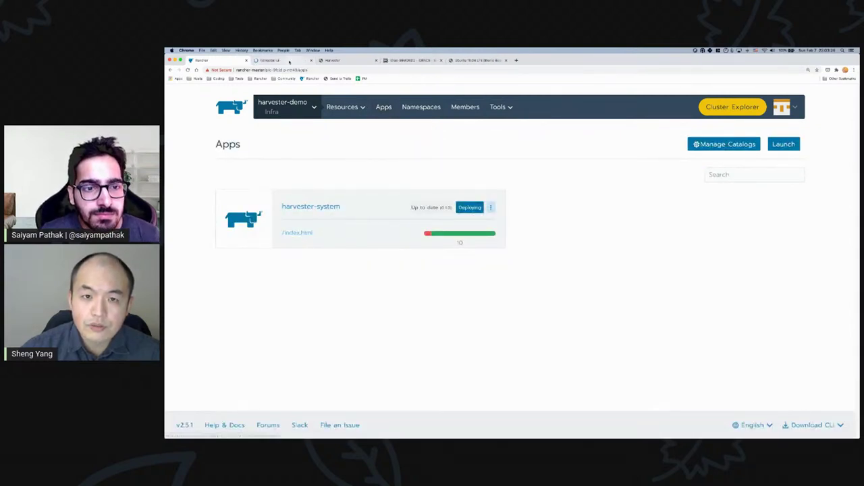
pyautogui.click(285, 61)
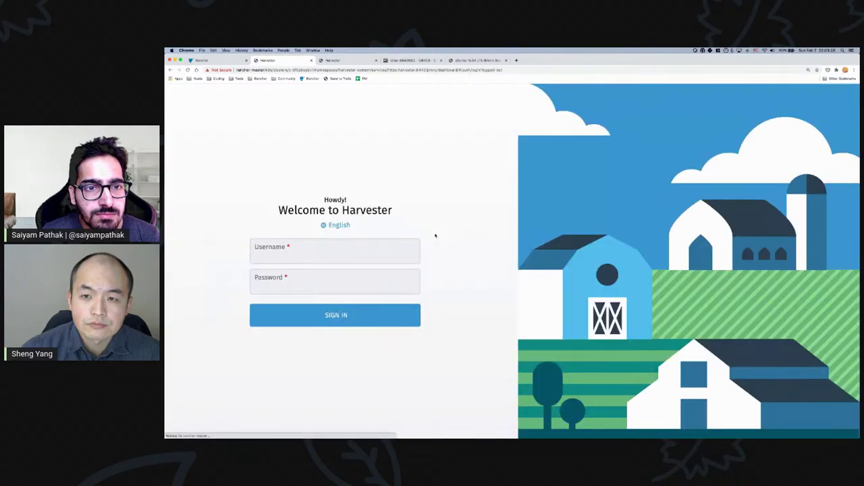
pyautogui.click(315, 258)
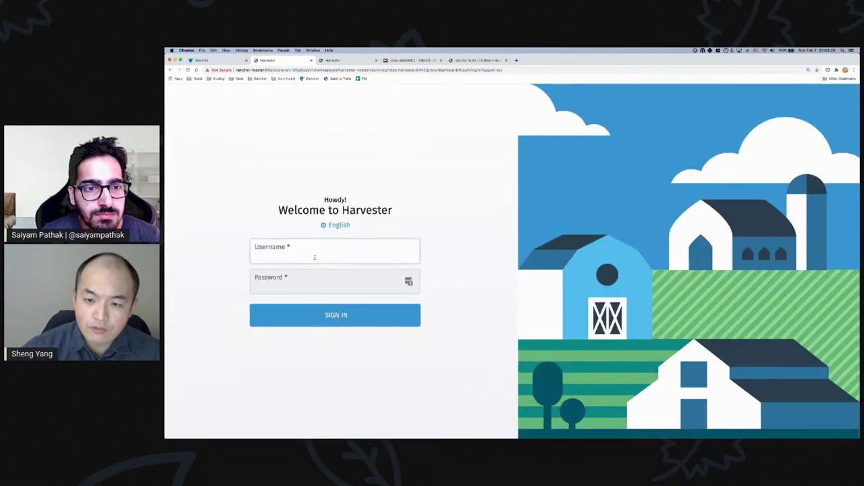
pyautogui.write('admin')
pyautogui.press('Tab')
pyautogui.write('•••••••')
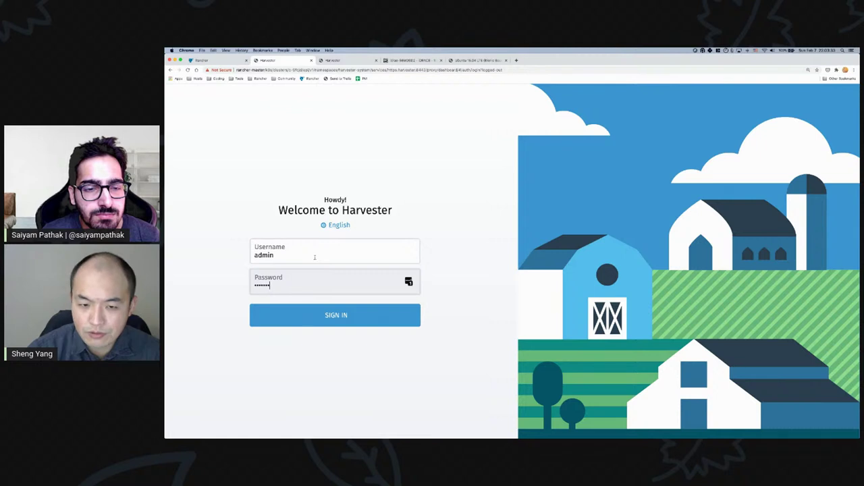
pyautogui.click(340, 319)
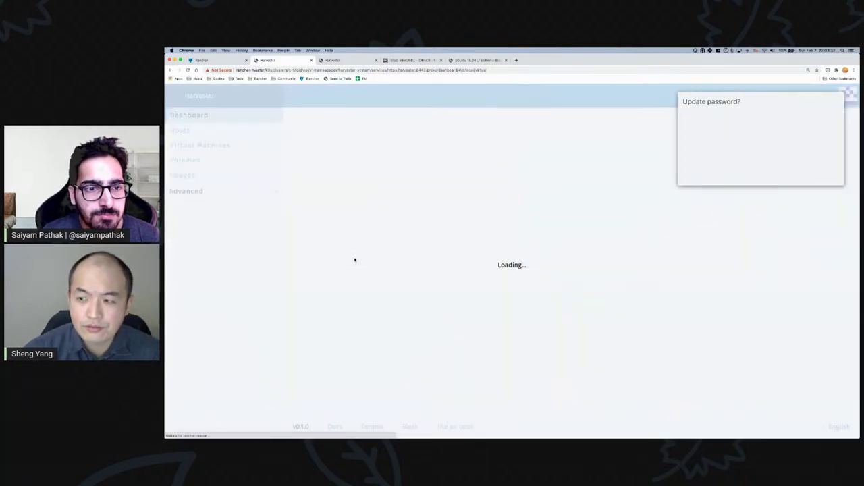
pyautogui.click(778, 173)
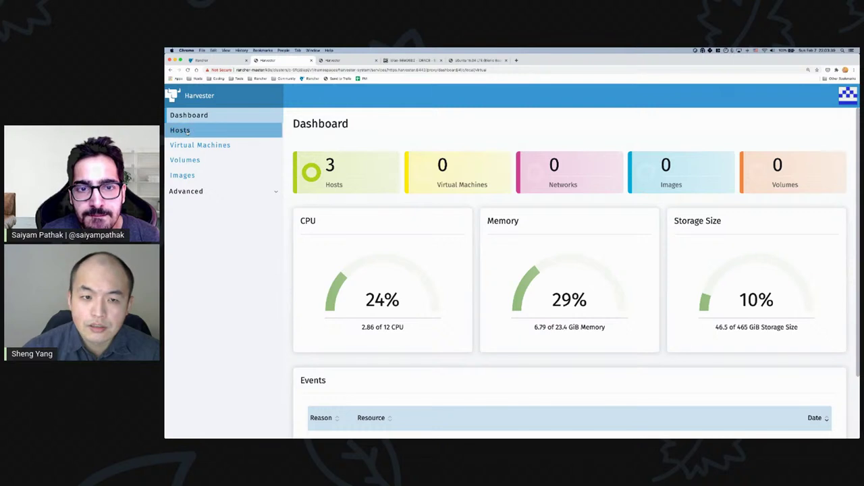
pyautogui.click(223, 132)
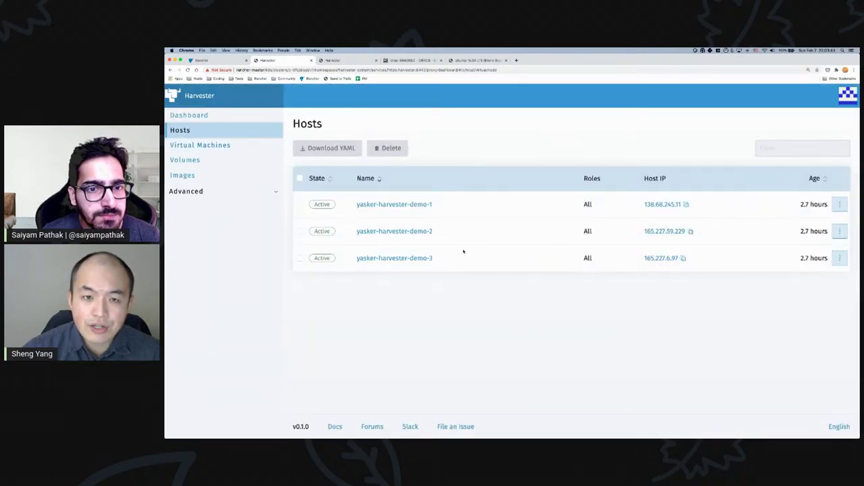
pyautogui.click(206, 60)
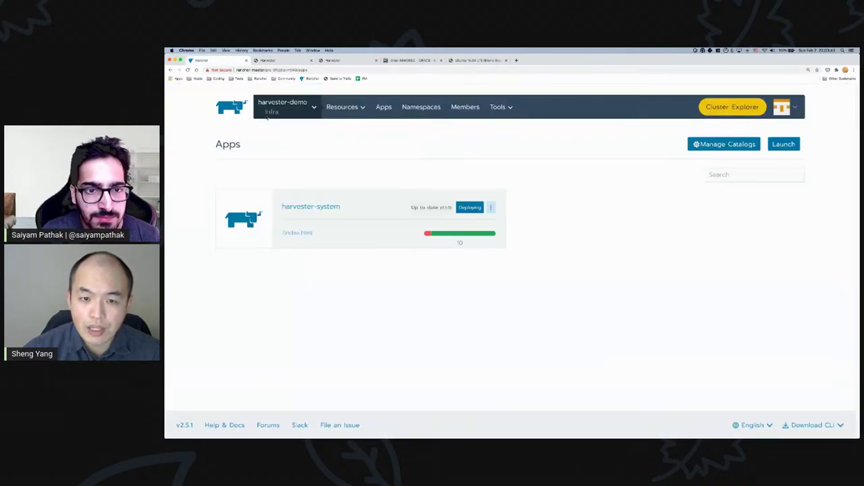
# - Open the harvester-demo cluster's Nodes list in Rancher
pyautogui.click(269, 111)
pyautogui.click(291, 232)
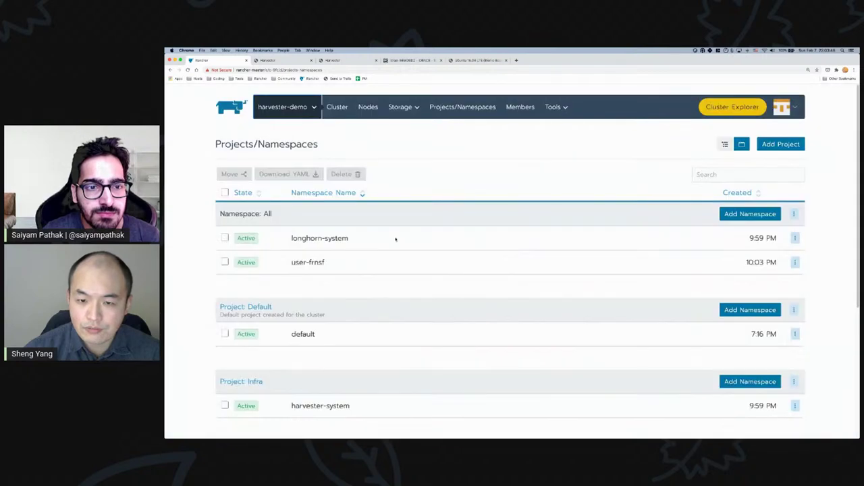
pyautogui.click(303, 117)
pyautogui.click(337, 107)
pyautogui.click(368, 106)
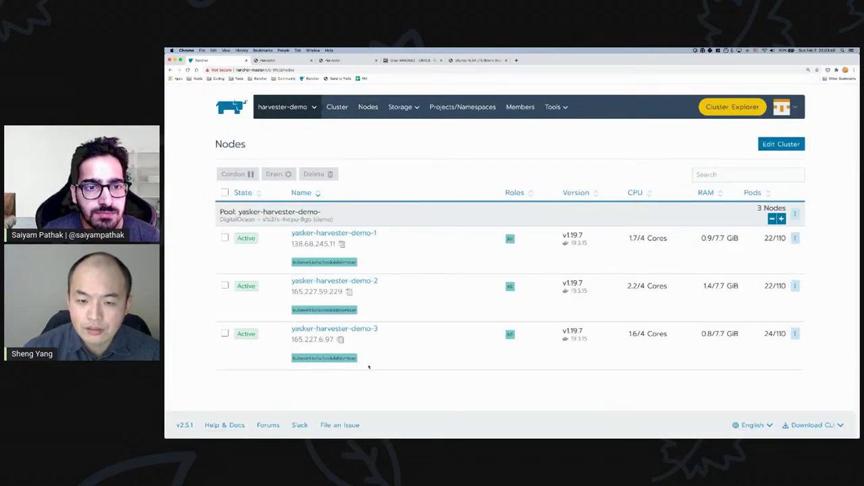
# - Compare both Harvesters' images lists, the Rancher-deployed one still empty, then view the Ubuntu bionic image listing
pyautogui.click(335, 61)
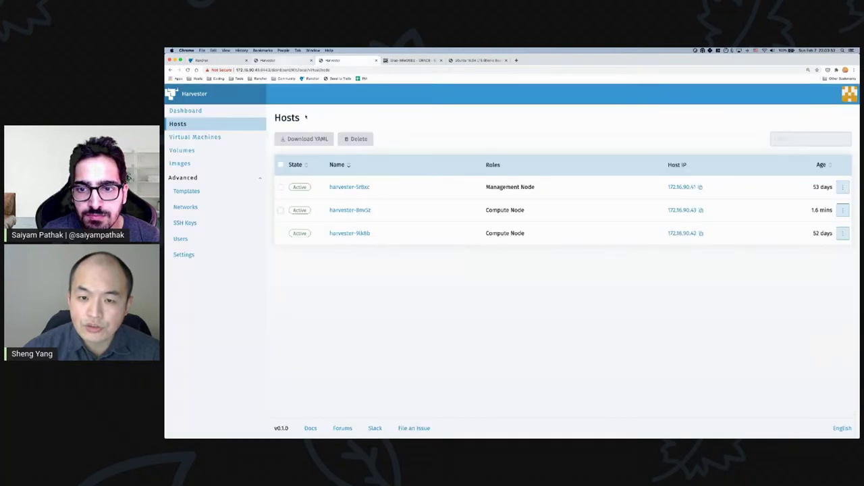
pyautogui.click(203, 164)
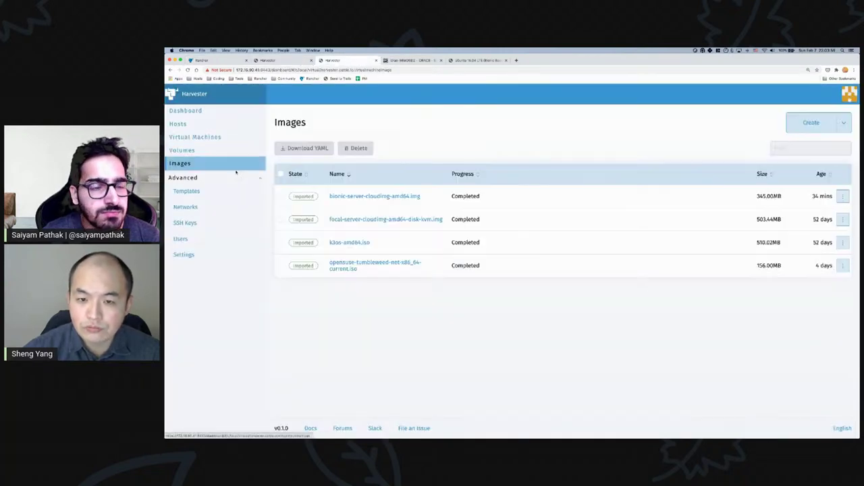
pyautogui.click(268, 60)
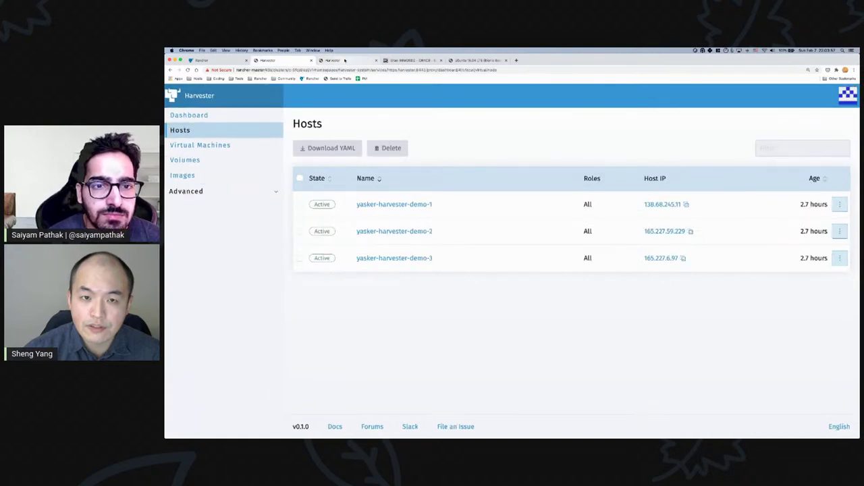
pyautogui.click(203, 179)
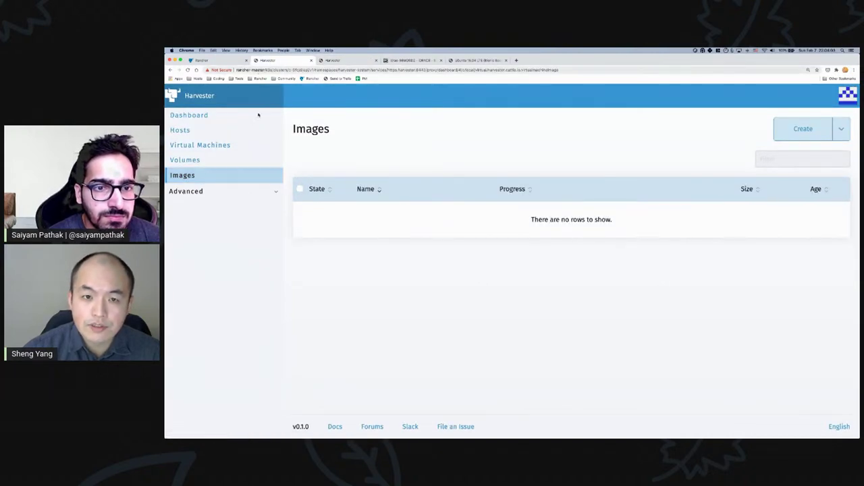
pyautogui.click(223, 60)
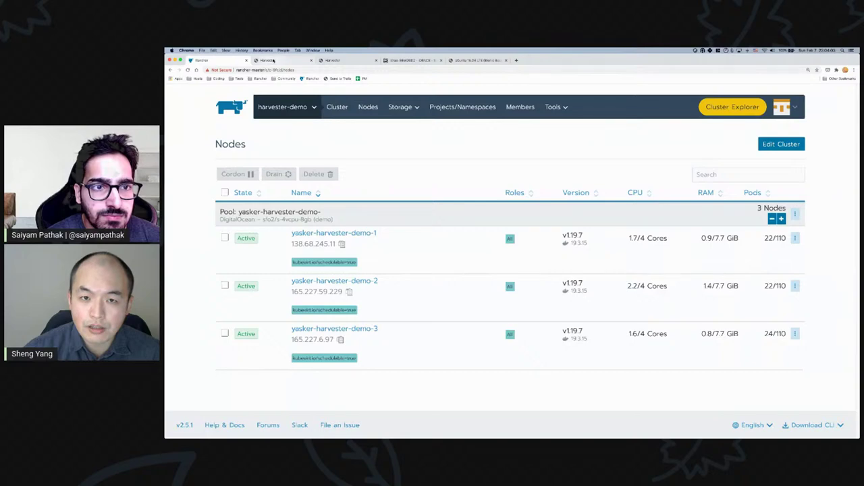
pyautogui.click(277, 61)
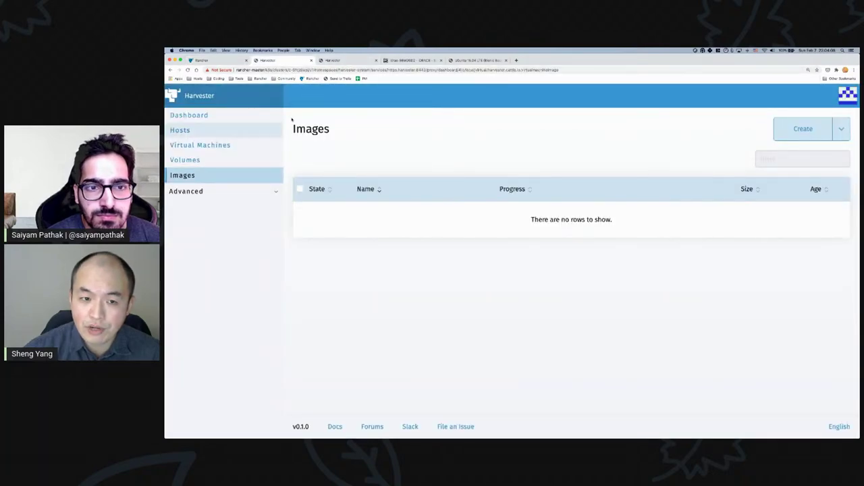
pyautogui.click(475, 60)
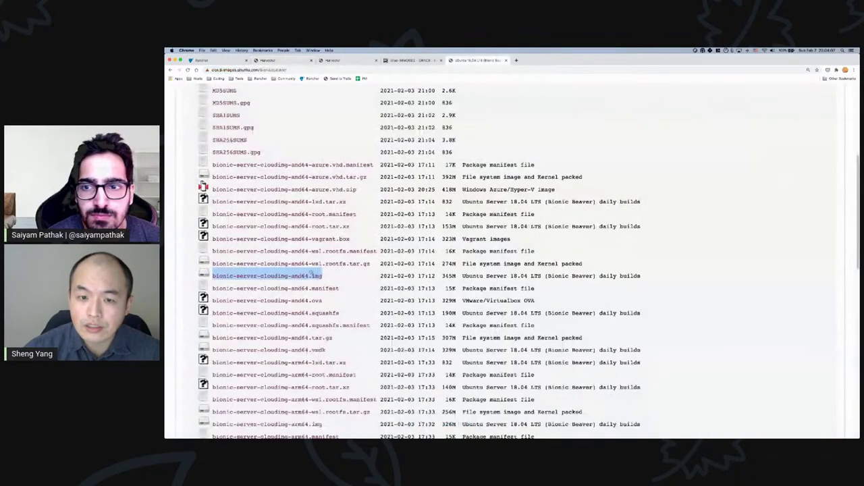
# - Copy the bionic-server-cloudimg-amd64.img download link and go back to Harvester's Images page
pyautogui.click(170, 69)
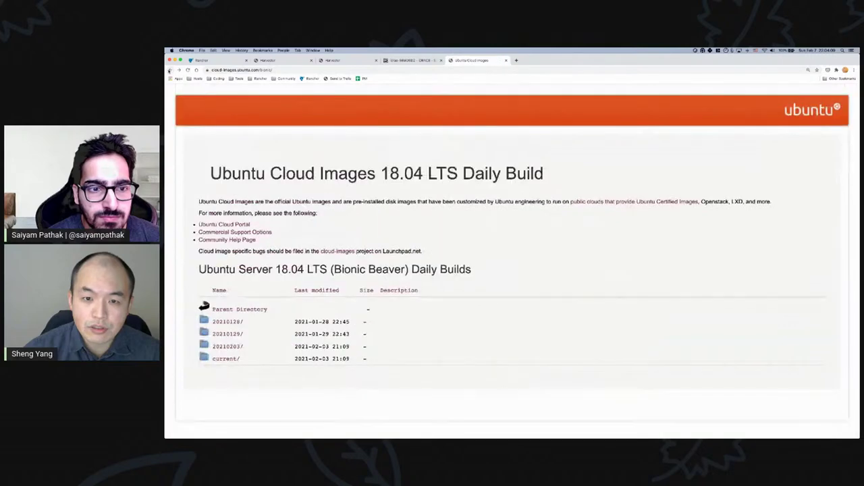
pyautogui.click(178, 71)
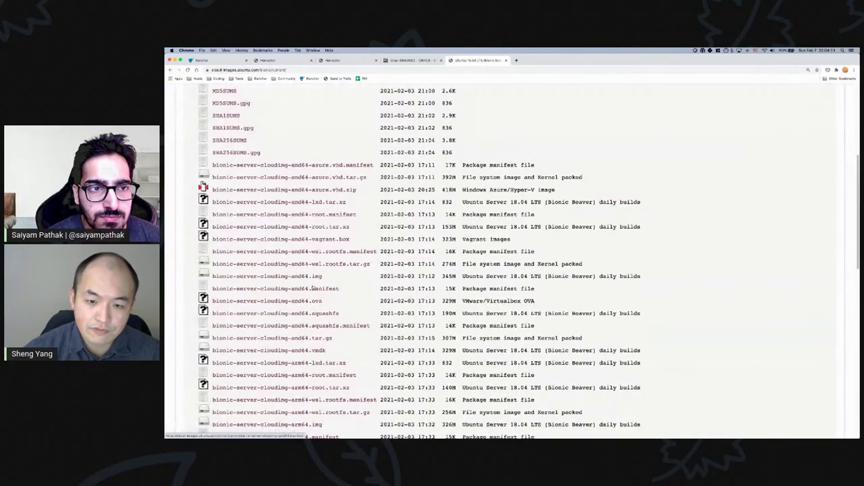
pyautogui.rightClick(312, 277)
pyautogui.click(350, 312)
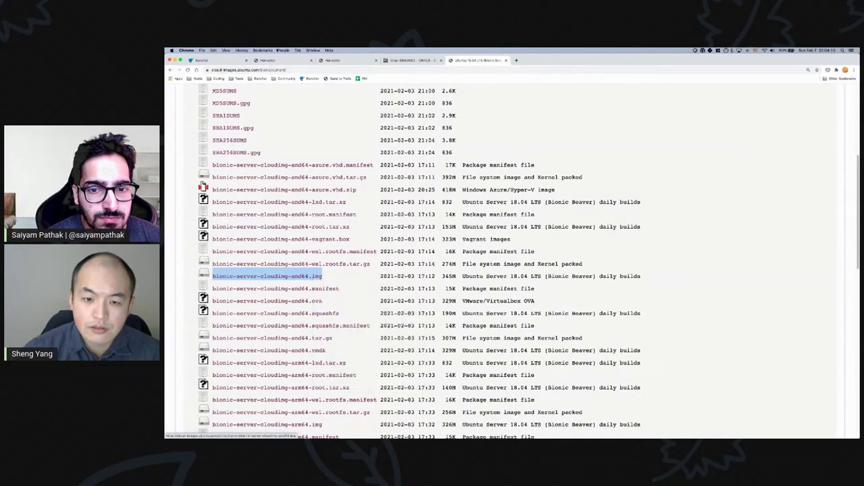
pyautogui.click(268, 61)
pyautogui.click(787, 131)
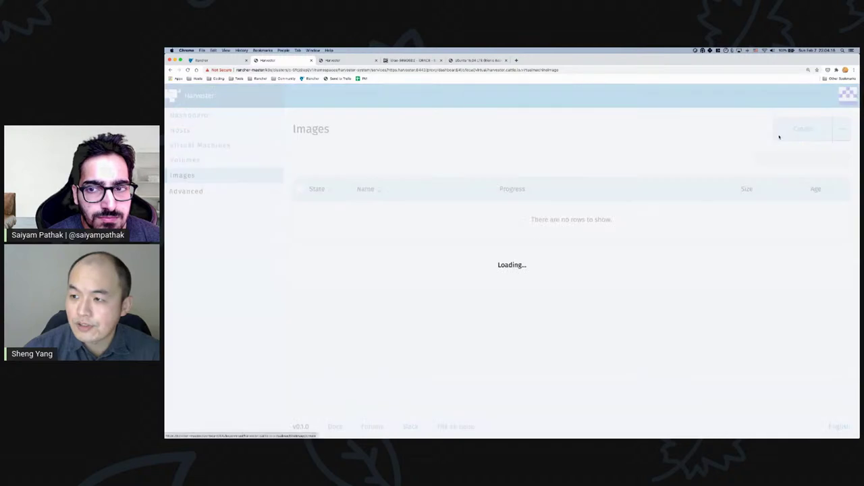
# - Create a Harvester image from the pasted bionic-server-cloudimg-amd64.img URL, which fails with 'Server not initialized'
pyautogui.click(429, 199)
pyautogui.press('super+v')
pyautogui.click(821, 249)
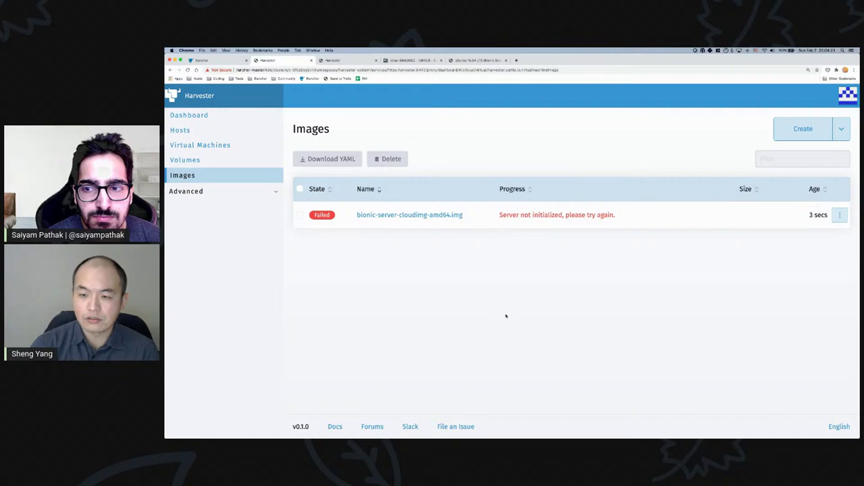
pyautogui.click(236, 60)
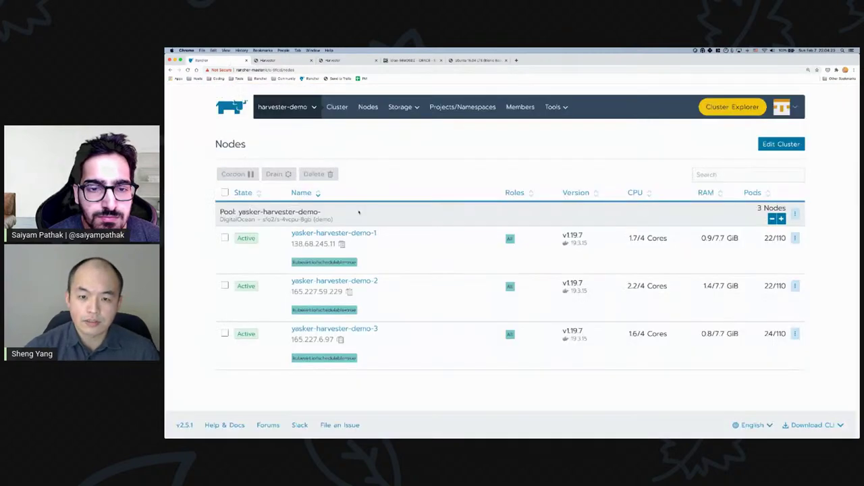
pyautogui.click(285, 106)
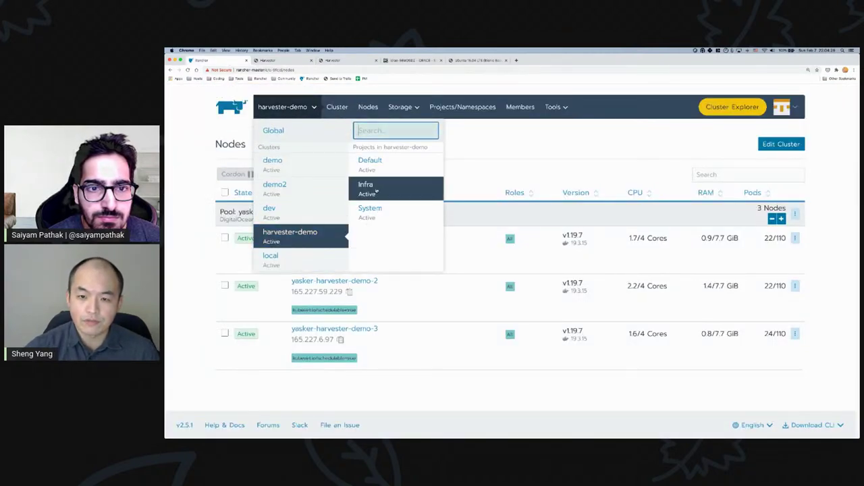
# - Open the minio workload in the harvester-demo Infra project, where one pod is unavailable
pyautogui.click(368, 186)
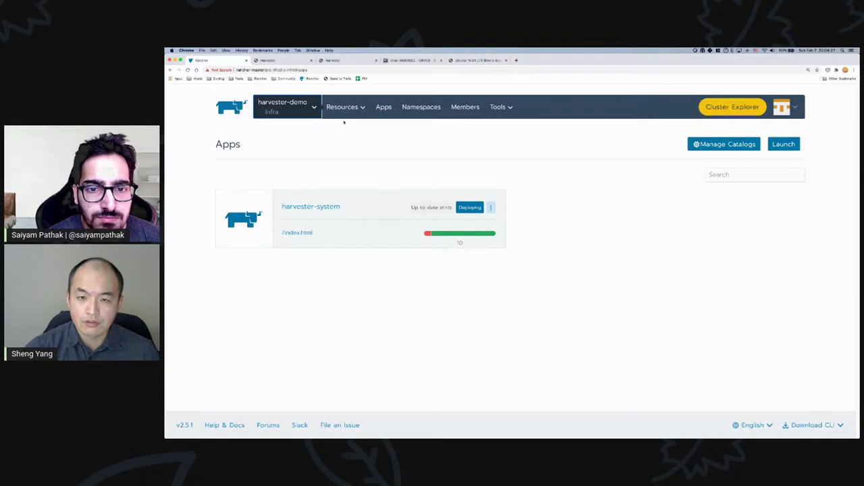
pyautogui.click(344, 121)
pyautogui.click(320, 375)
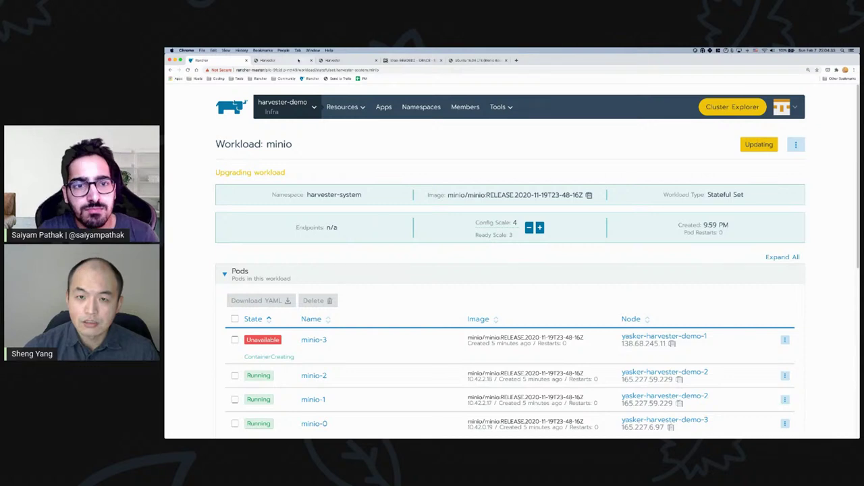
pyautogui.click(277, 60)
pyautogui.click(224, 62)
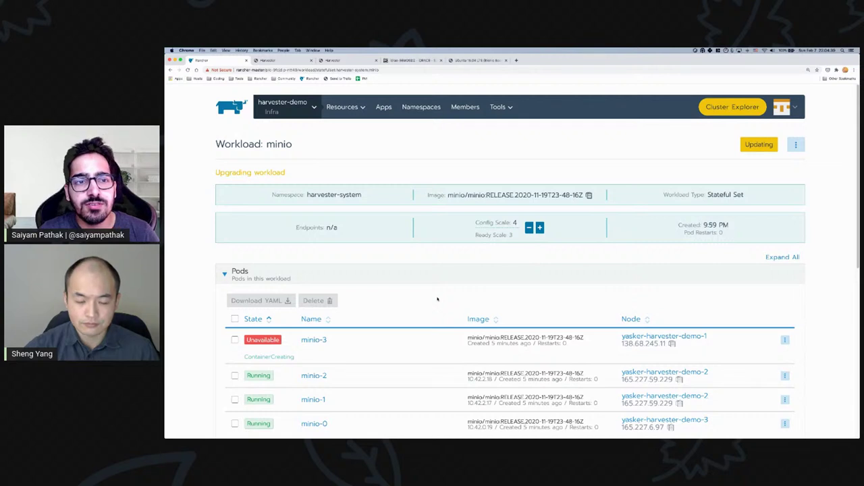
# - Go to the global Clusters list and locate harvester-demo's DigitalOcean provider
pyautogui.click(283, 107)
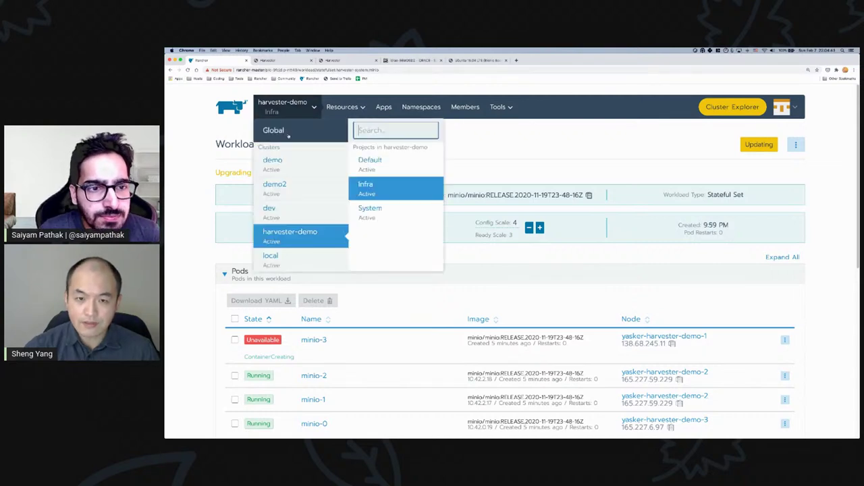
pyautogui.click(287, 132)
pyautogui.moveTo(511, 284); pyautogui.dragTo(550, 285)
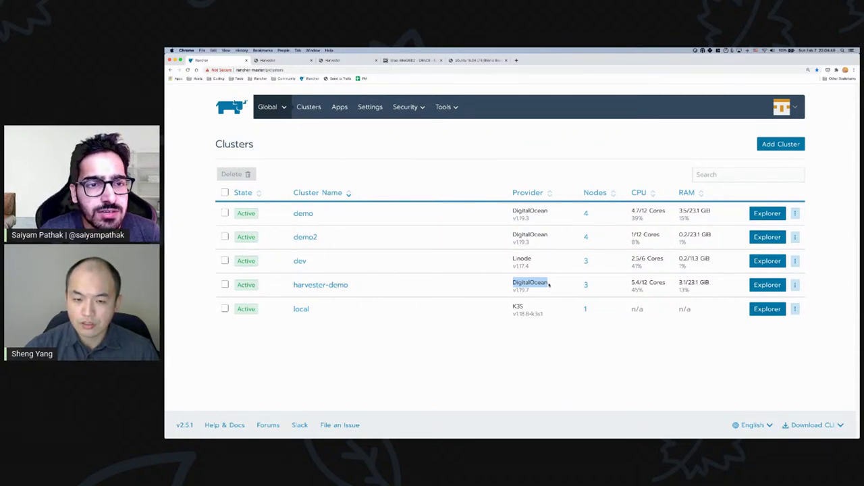
# - Navigate to harvester-demo's Infra project workloads and expand minio to show its 4 pods
pyautogui.click(549, 285)
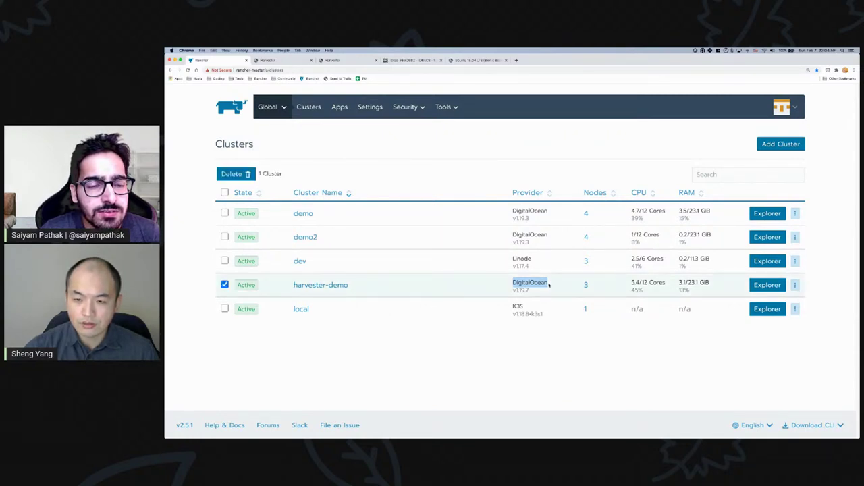
pyautogui.click(225, 285)
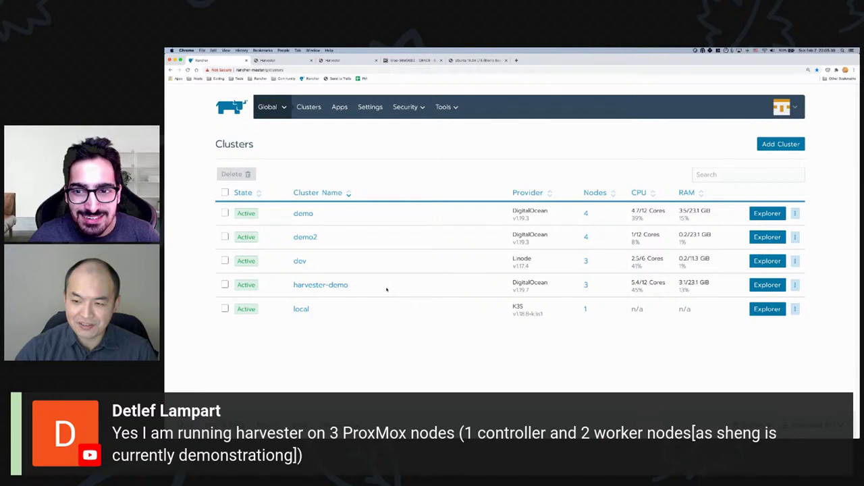
pyautogui.click(274, 108)
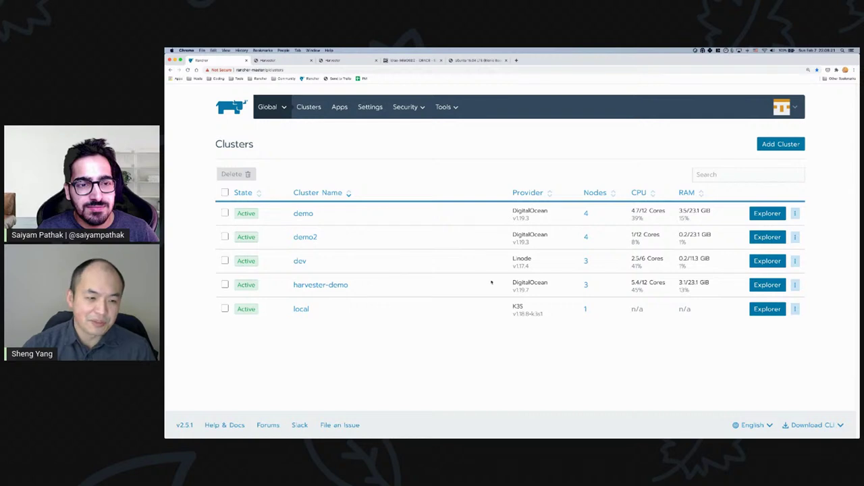
pyautogui.click(272, 108)
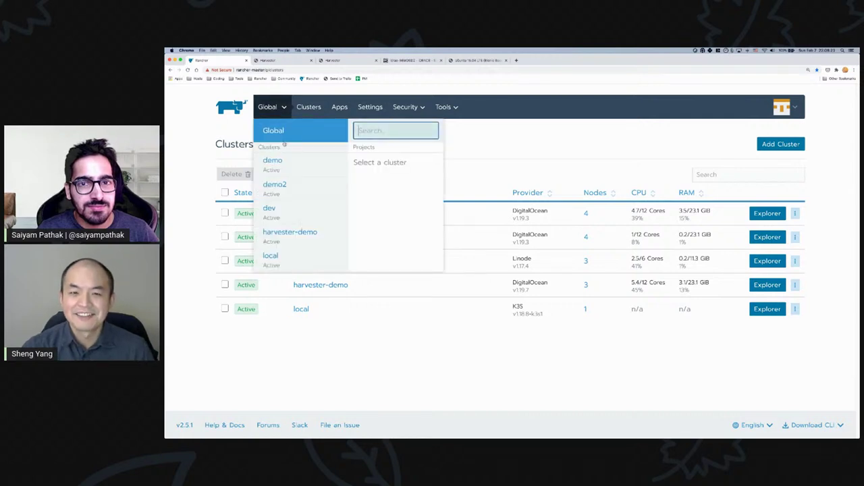
pyautogui.click(301, 234)
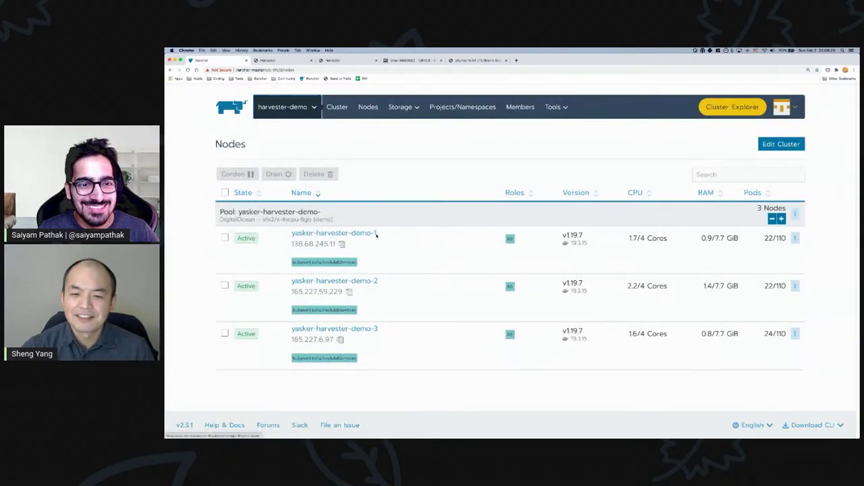
pyautogui.click(284, 106)
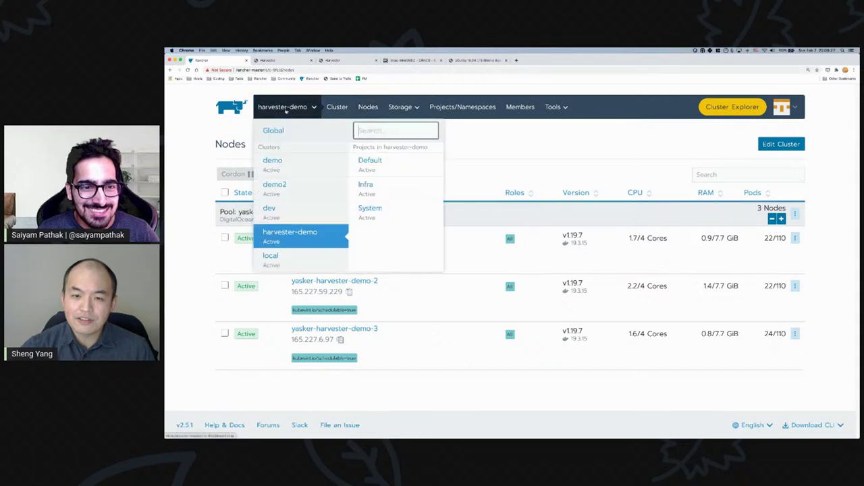
pyautogui.click(378, 189)
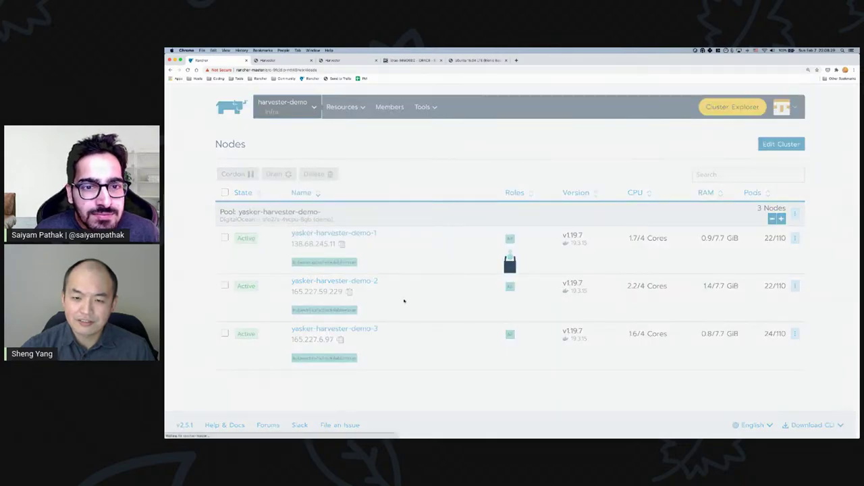
pyautogui.scroll(-1, 238, 337)
pyautogui.click(237, 333)
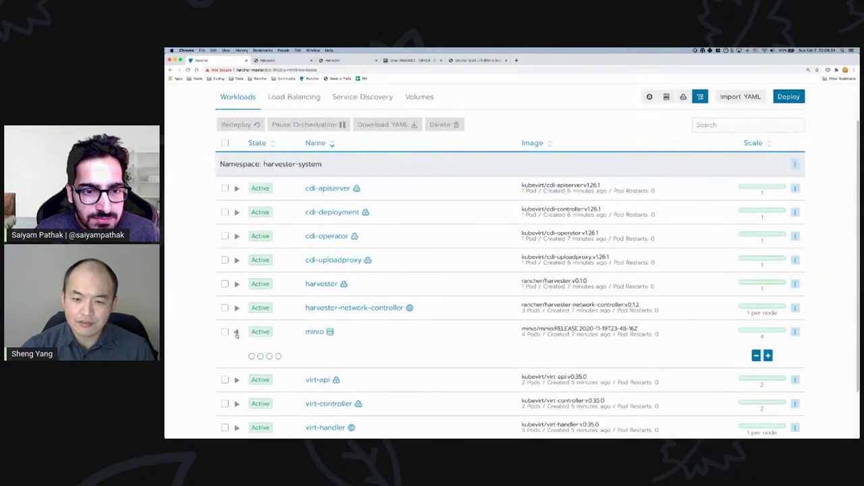
# - Delete the failed bionic cloud image from Harvester's Images list
pyautogui.click(284, 60)
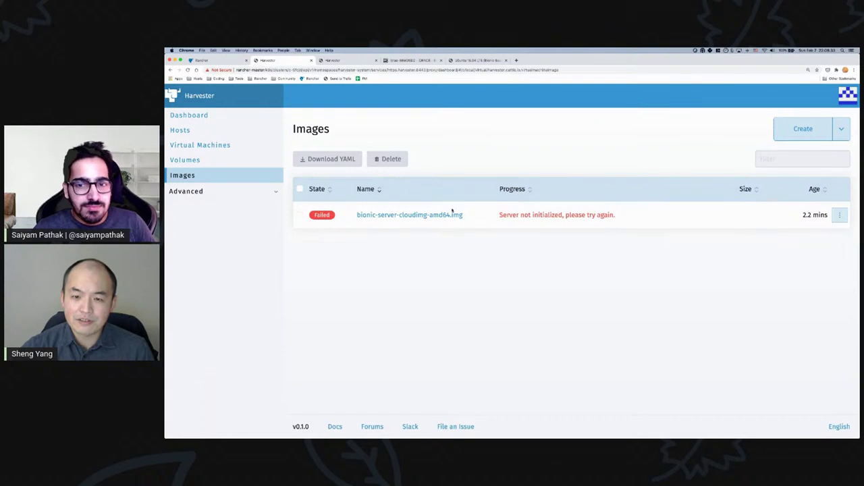
pyautogui.click(840, 214)
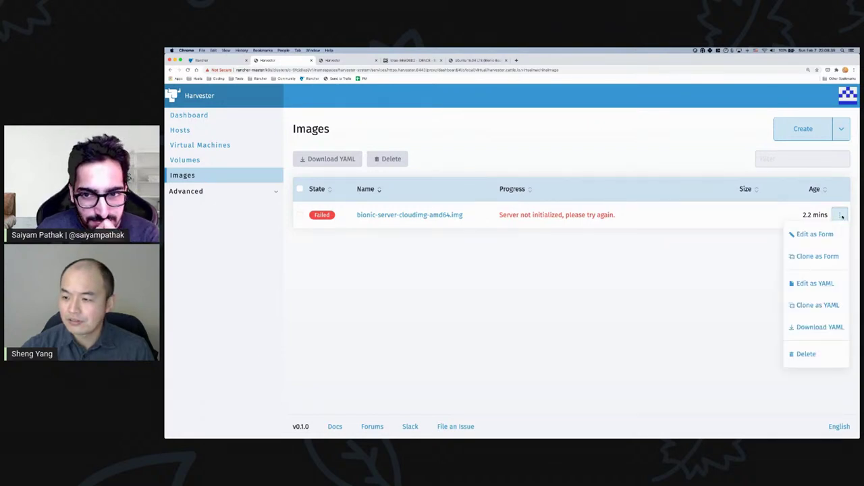
pyautogui.click(803, 353)
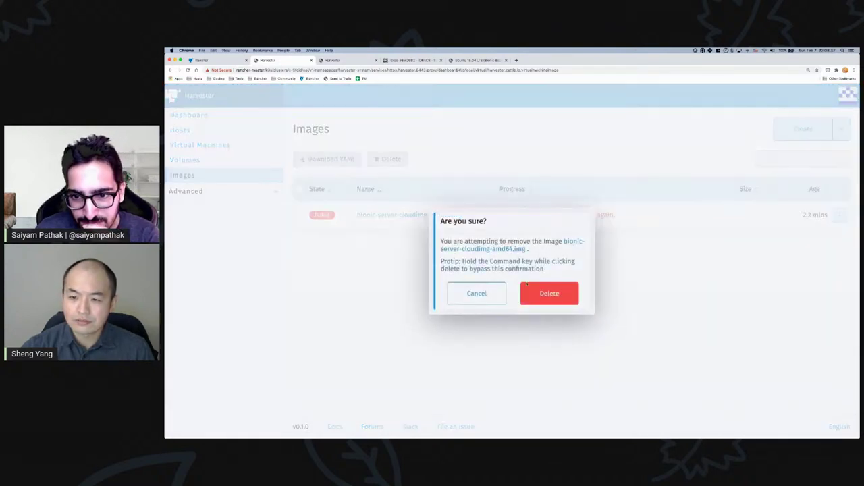
pyautogui.click(528, 286)
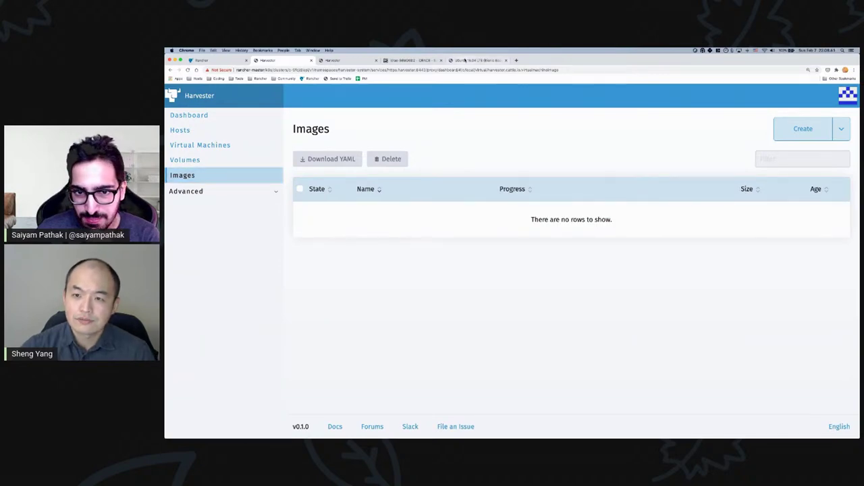
# - Copy the download URL of the bionic amd64 image from the Ubuntu cloud images listing
pyautogui.click(465, 60)
pyautogui.rightClick(312, 275)
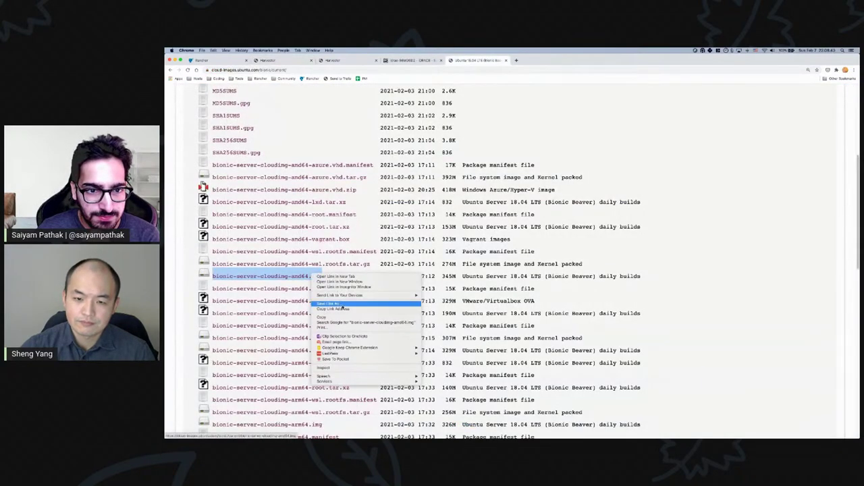
pyautogui.click(342, 304)
# - Try creating an image from the copied URL, cancel after the Network Error, and reload Harvester
pyautogui.click(267, 61)
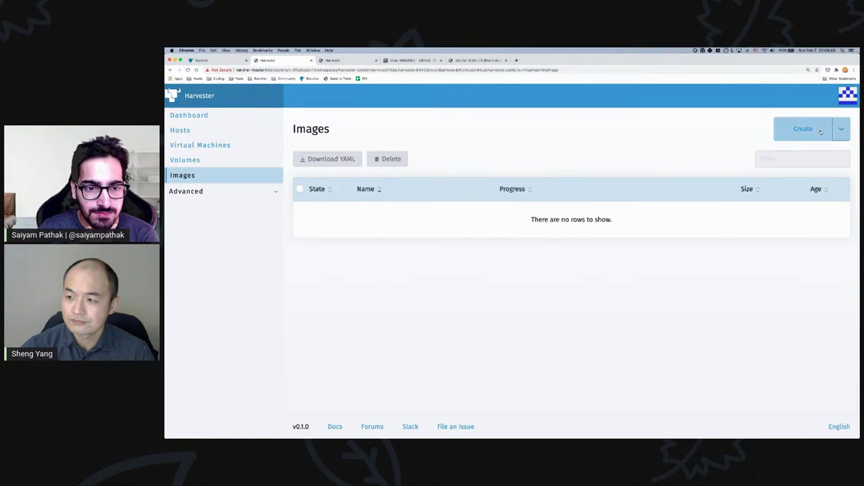
pyautogui.click(821, 132)
pyautogui.click(473, 197)
pyautogui.press('super+v')
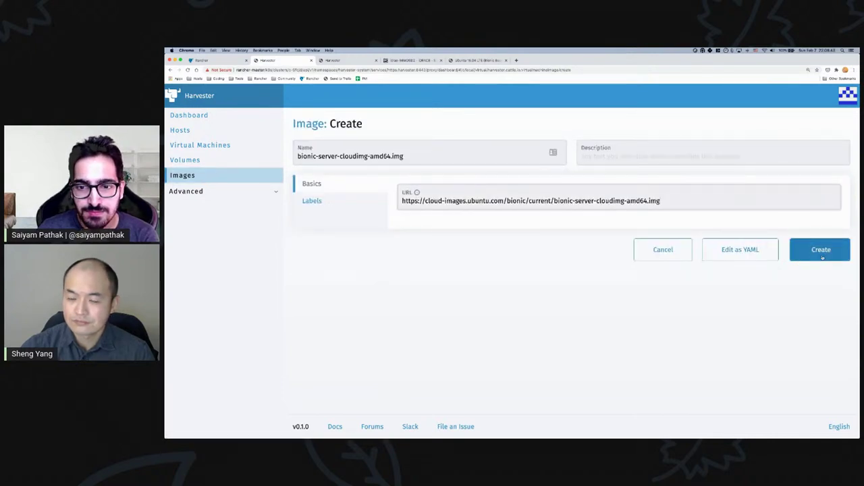
pyautogui.click(820, 257)
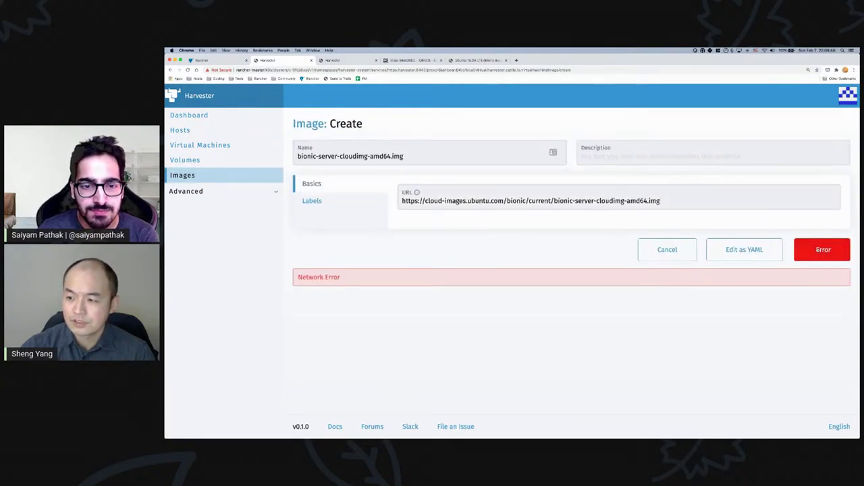
pyautogui.click(672, 259)
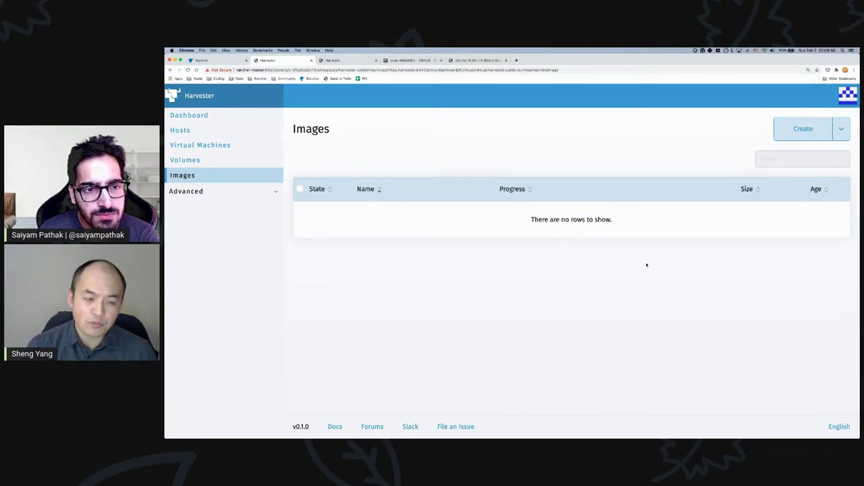
pyautogui.press('super+r')
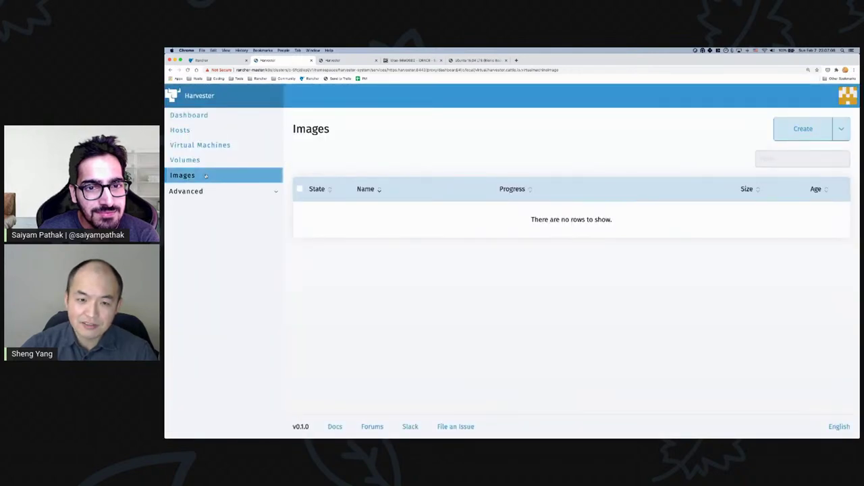
# - Import bionic-server-cloudimg-amd64.img from the pasted URL and wait until it shows Completed at 345.00MB
pyautogui.click(804, 127)
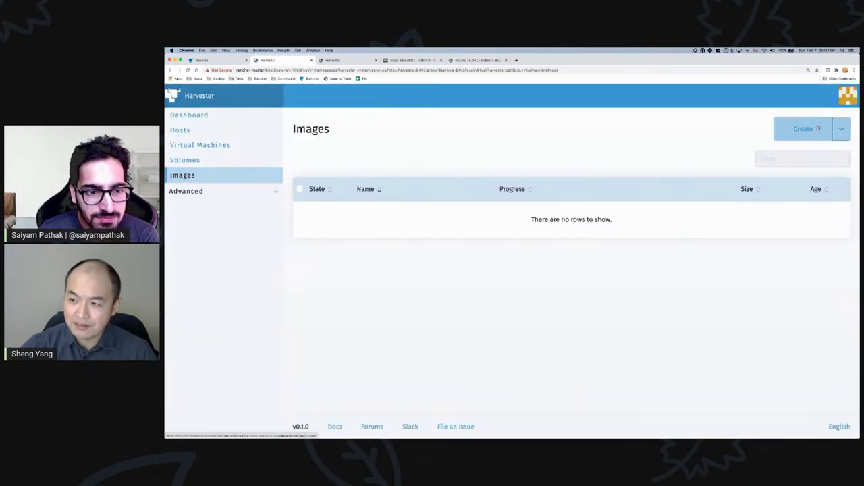
pyautogui.click(498, 206)
pyautogui.press('super+v')
pyautogui.click(820, 250)
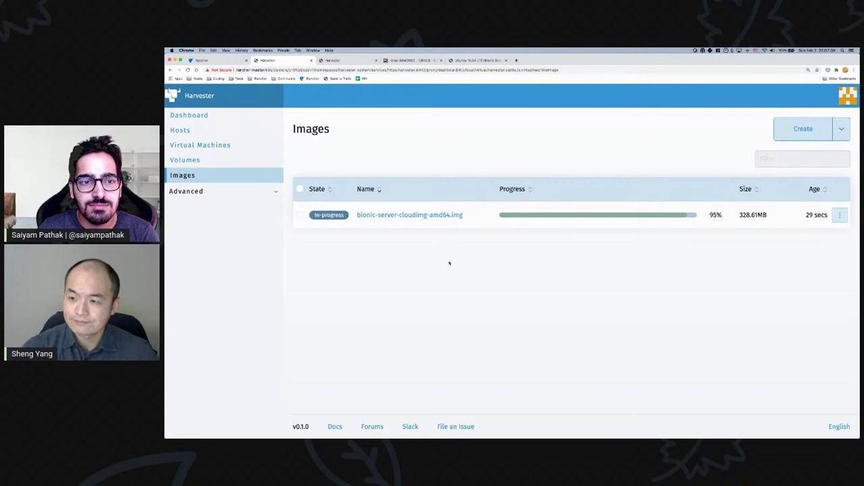
pyautogui.click(198, 145)
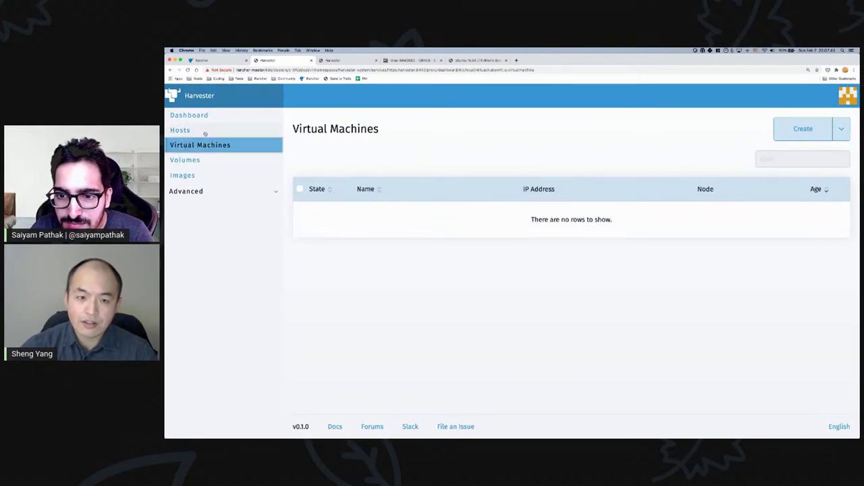
# - Create VM 'ubuntu-test' with 2 CPUs, 2 GiB memory and the bionic-server-cloudimg-amd64.img image
pyautogui.click(204, 130)
pyautogui.click(206, 145)
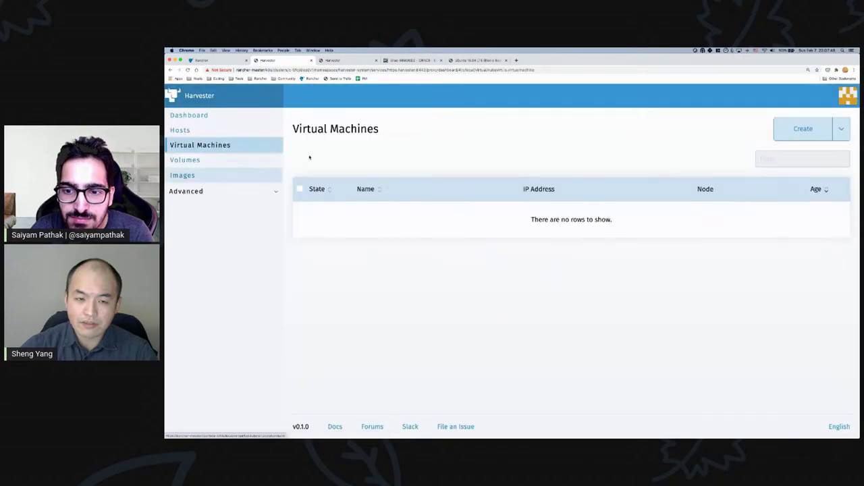
pyautogui.click(807, 129)
pyautogui.click(395, 177)
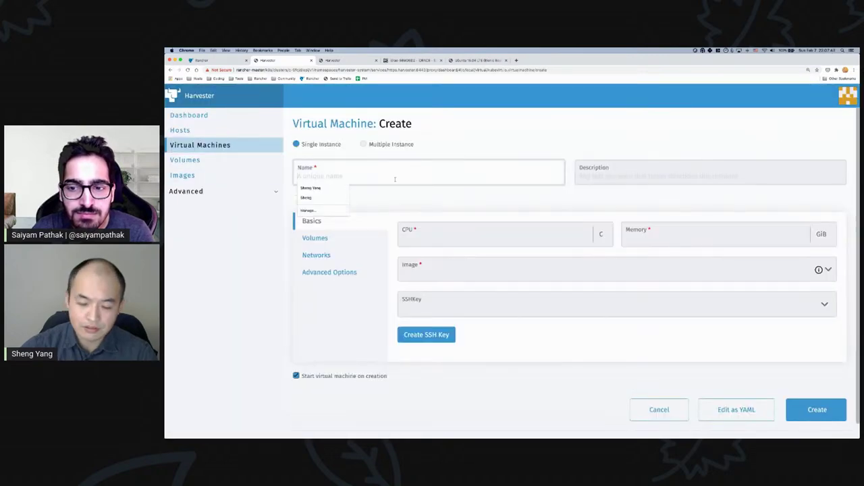
pyautogui.write('ubuntu-test')
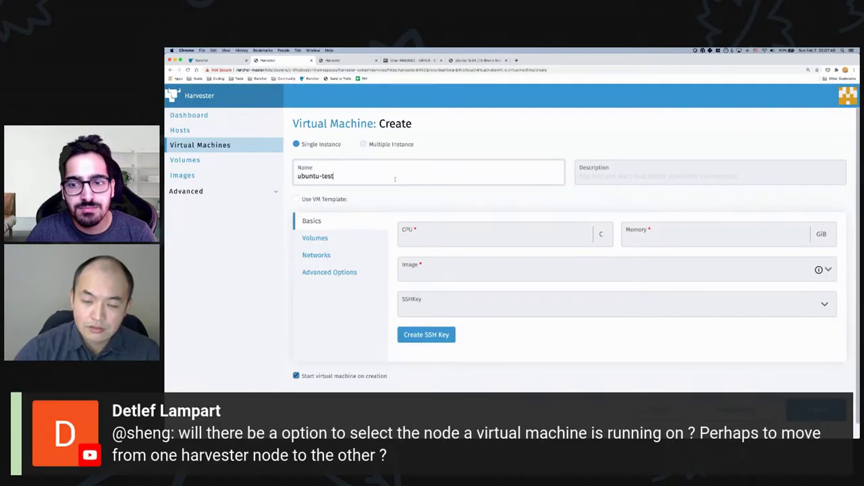
pyautogui.click(480, 241)
pyautogui.write('2')
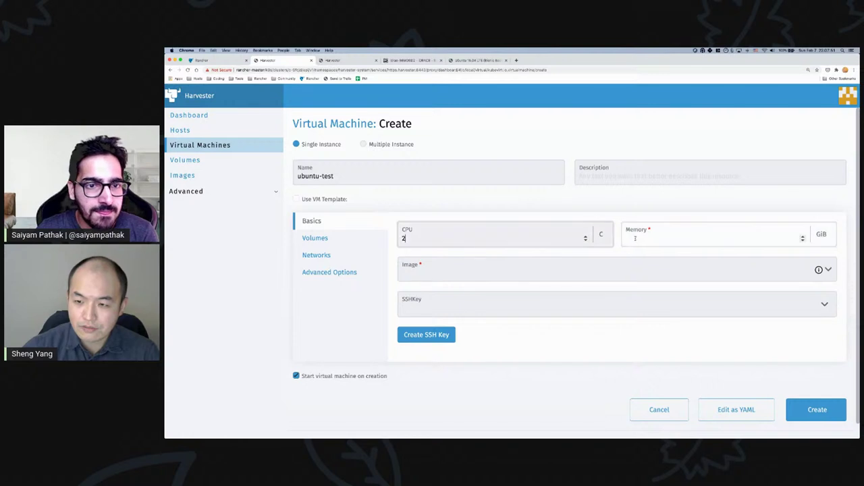
pyautogui.press('Tab')
pyautogui.write('2')
pyautogui.click(525, 274)
pyautogui.click(497, 292)
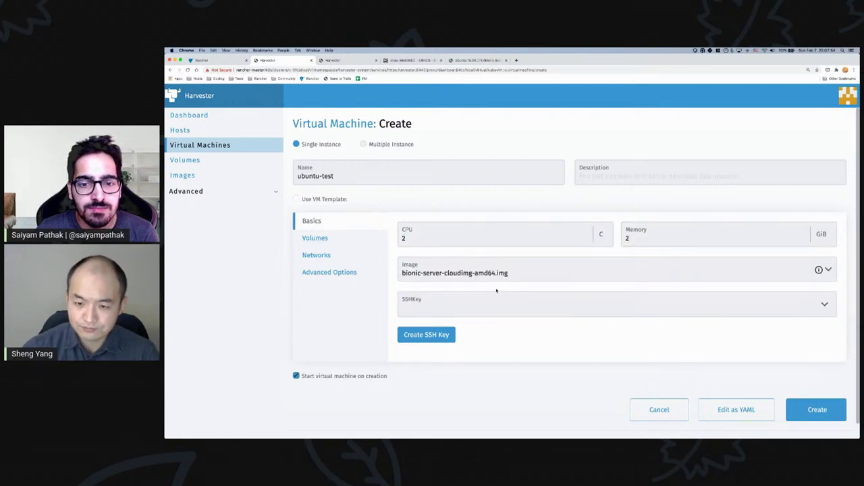
pyautogui.click(817, 409)
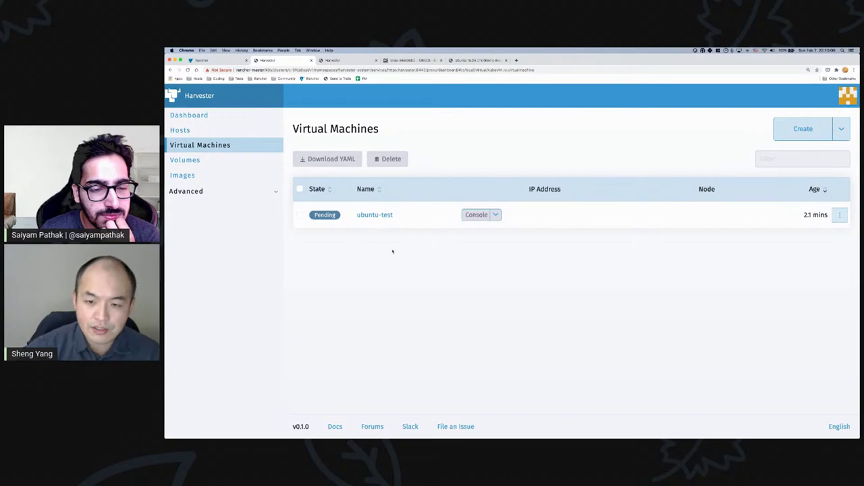
# - Browse the issues of github.com/rancher/harvester, then return to Harvester's VM list
pyautogui.write('github.com/longhorn/longho')
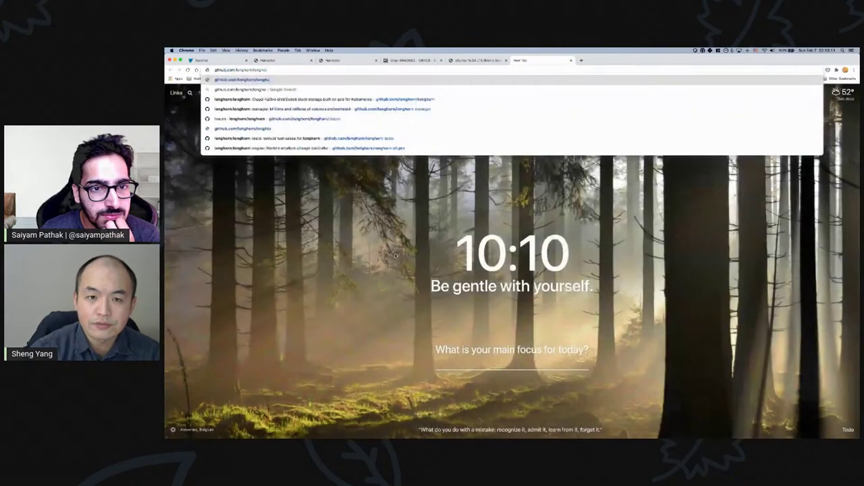
pyautogui.press('BackSpace')
pyautogui.press('BackSpace')
pyautogui.press('BackSpace')
pyautogui.press('BackSpace')
pyautogui.press('BackSpace')
pyautogui.press('BackSpace')
pyautogui.press('BackSpace')
pyautogui.press('BackSpace')
pyautogui.press('BackSpace')
pyautogui.write('rancher/h')
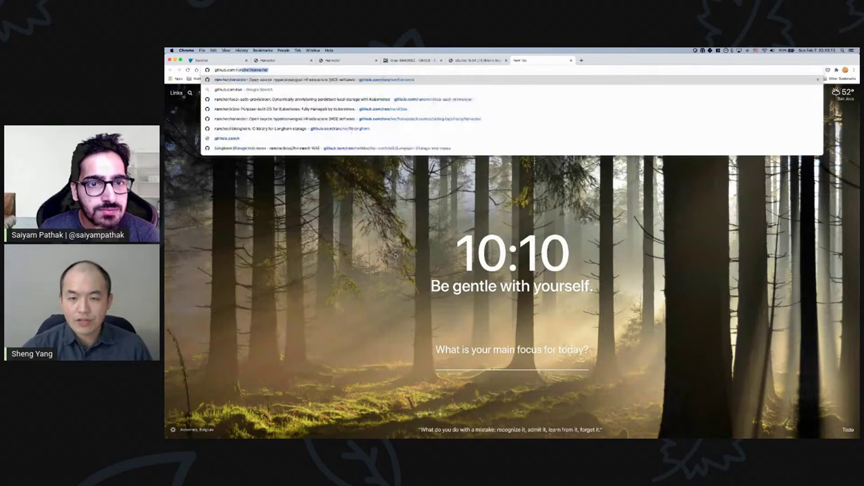
pyautogui.press('Return')
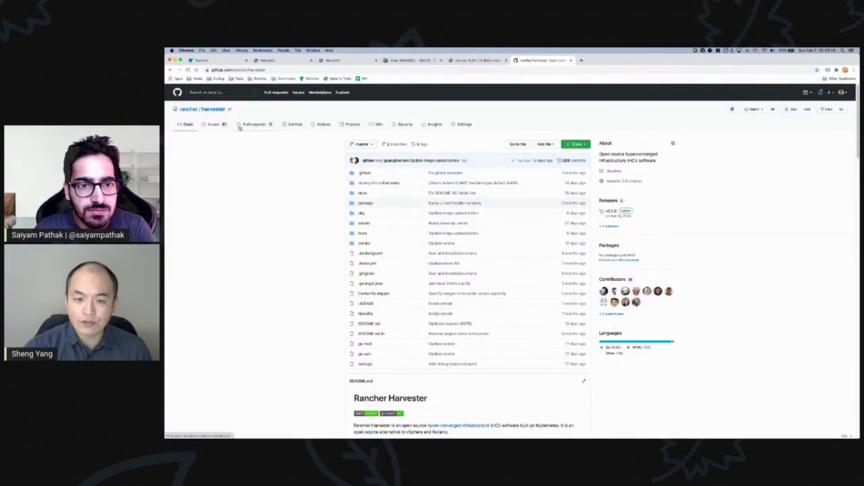
pyautogui.click(221, 130)
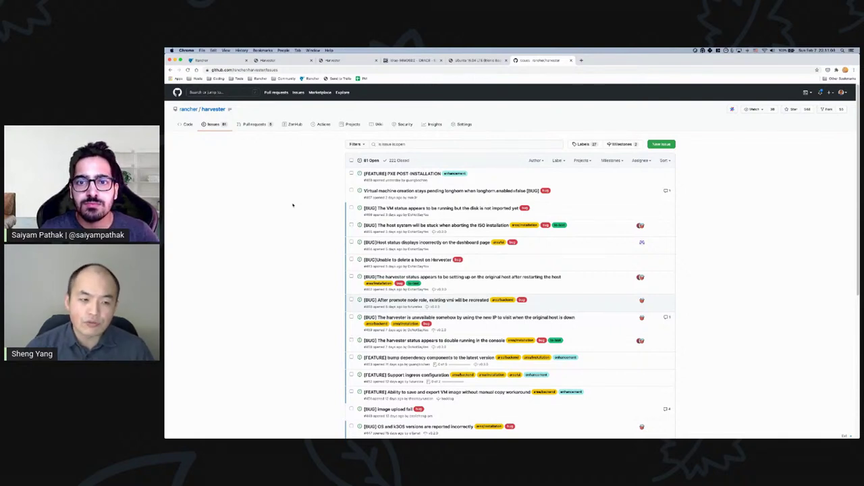
pyautogui.click(271, 61)
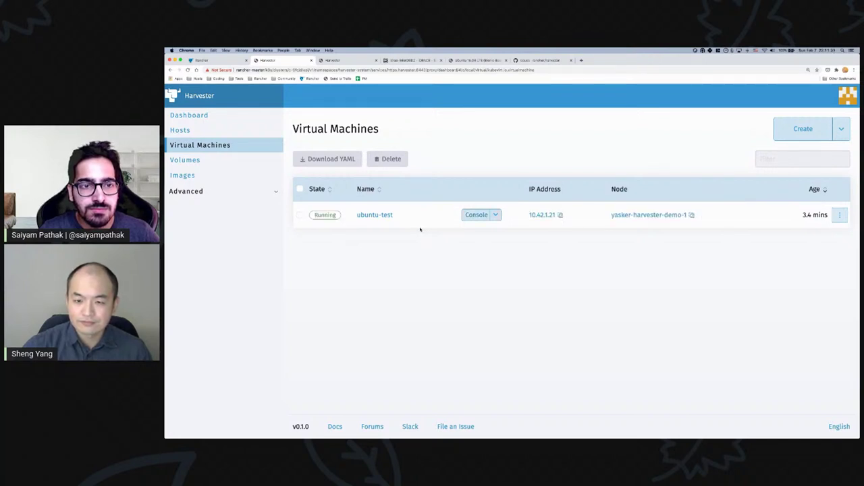
# - Open the ubuntu-test console, move its window up and right, and enlarge it
pyautogui.click(476, 214)
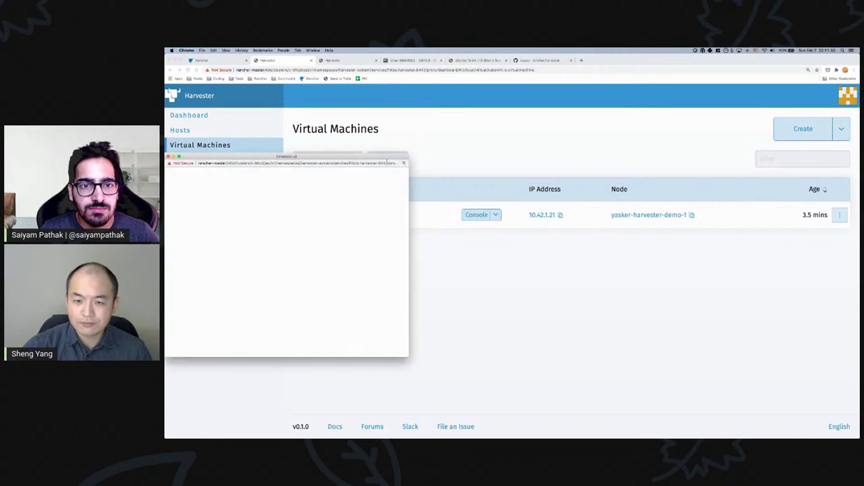
pyautogui.moveTo(361, 157); pyautogui.dragTo(449, 95)
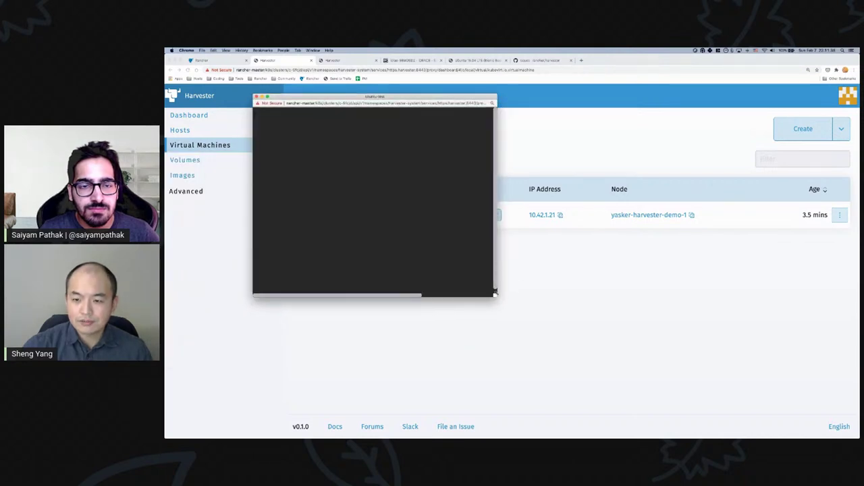
pyautogui.moveTo(495, 292); pyautogui.dragTo(624, 362)
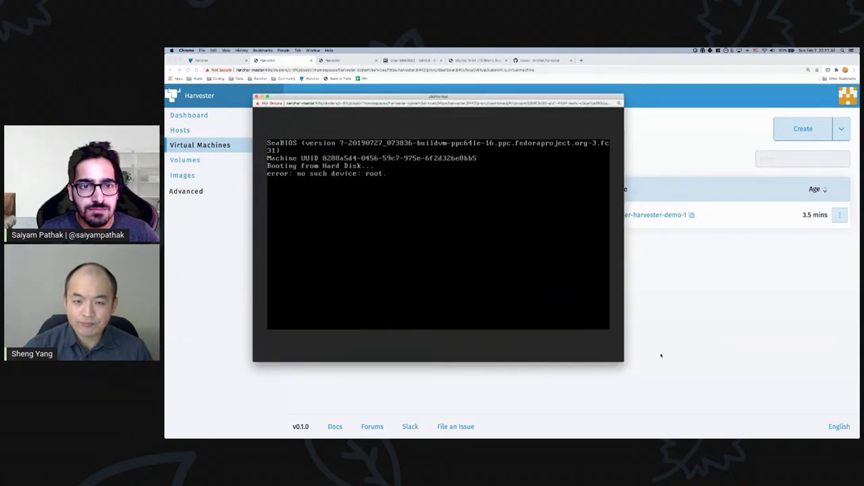